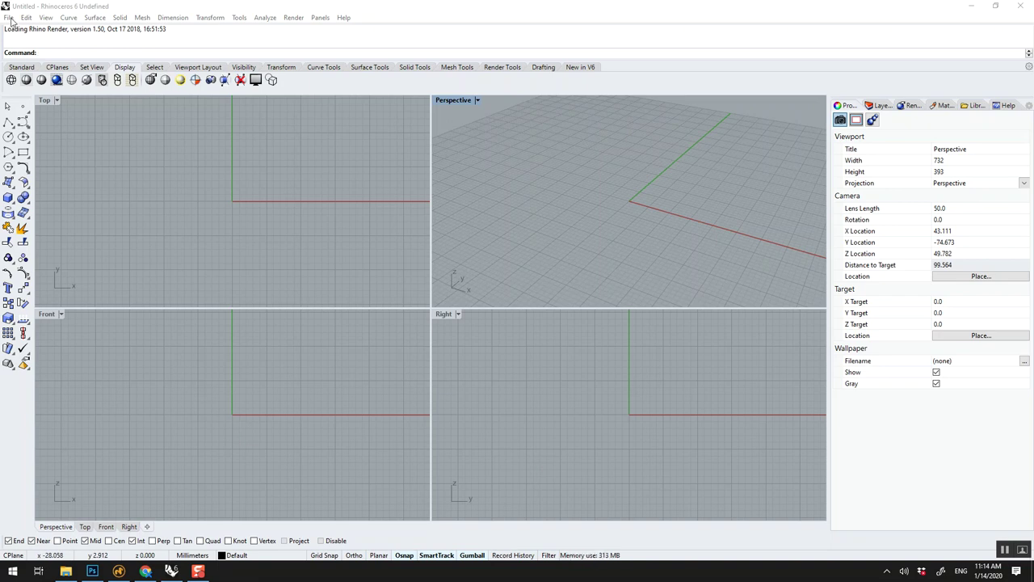
- Start Save As, review the available save file formats, then cancel without saving
click(9, 17)
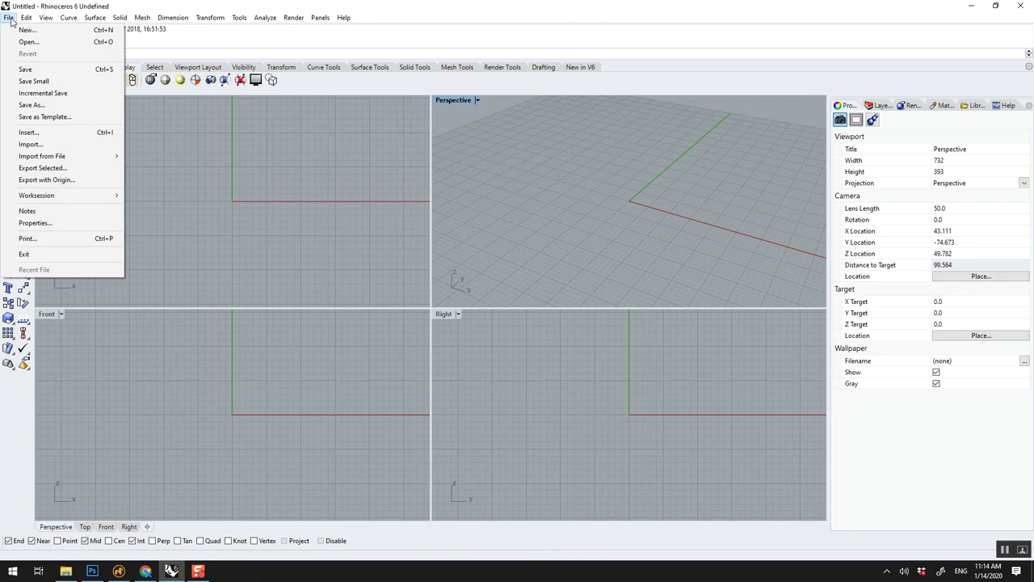
click(31, 104)
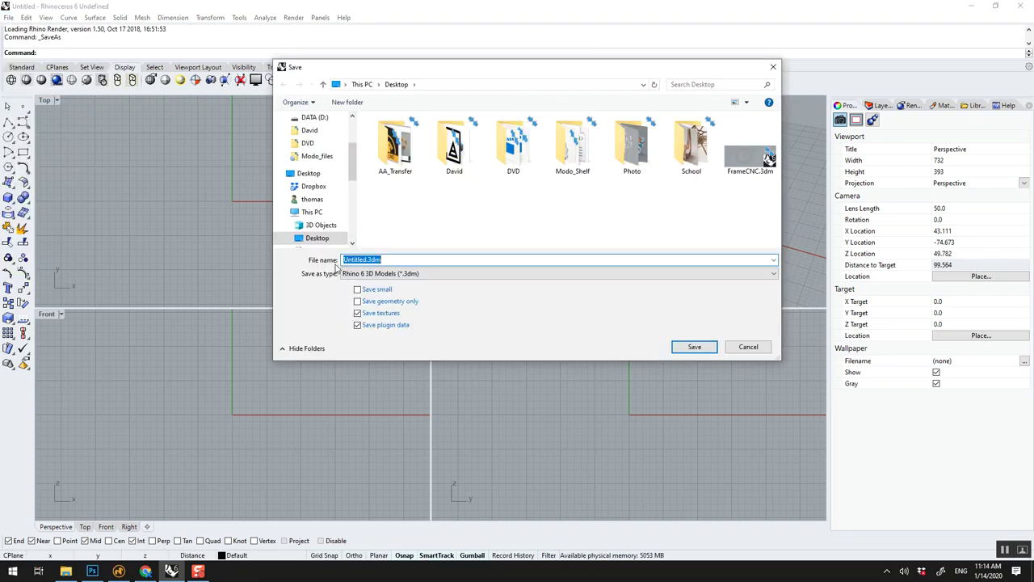
click(349, 273)
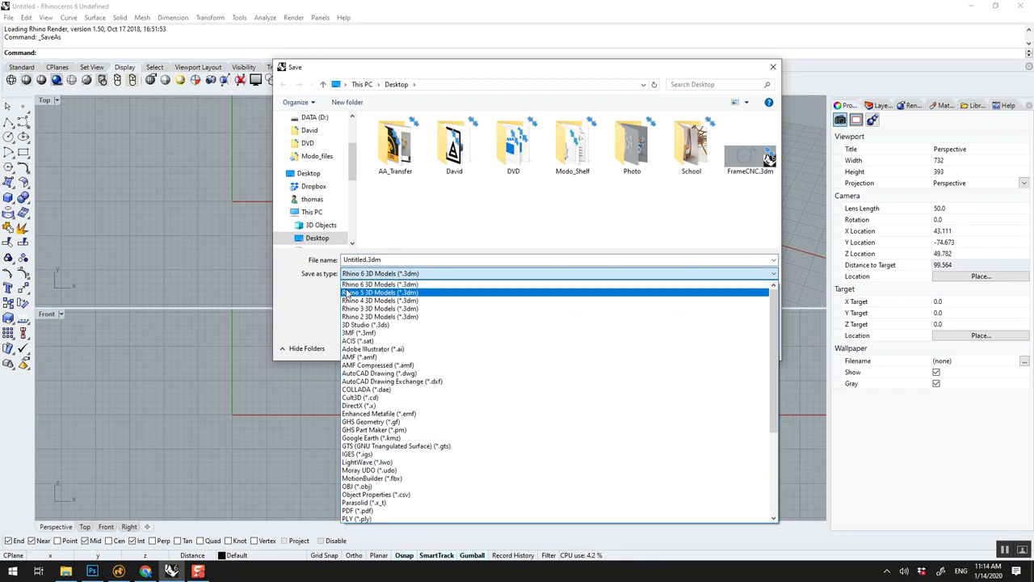
click(774, 68)
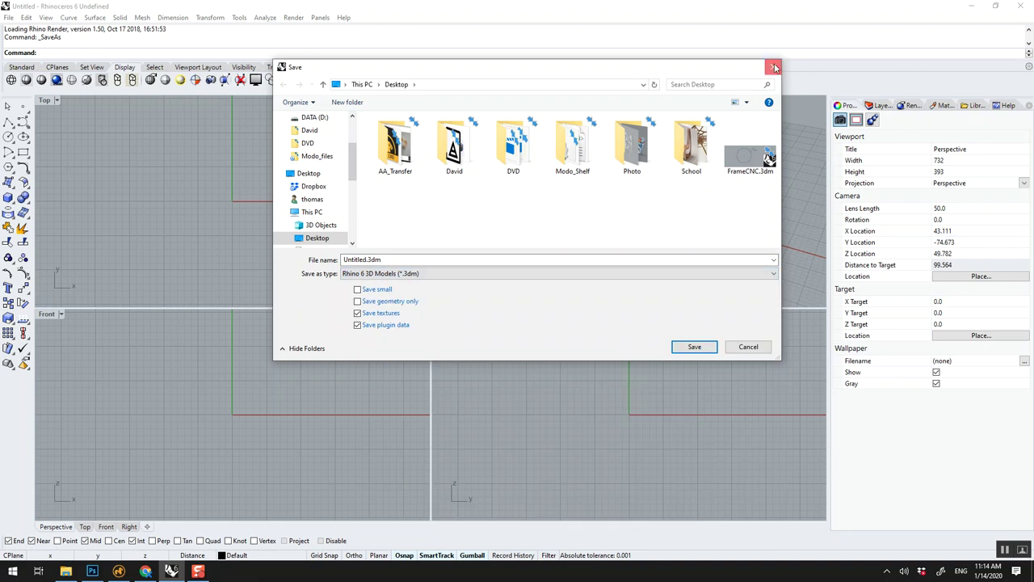
click(774, 68)
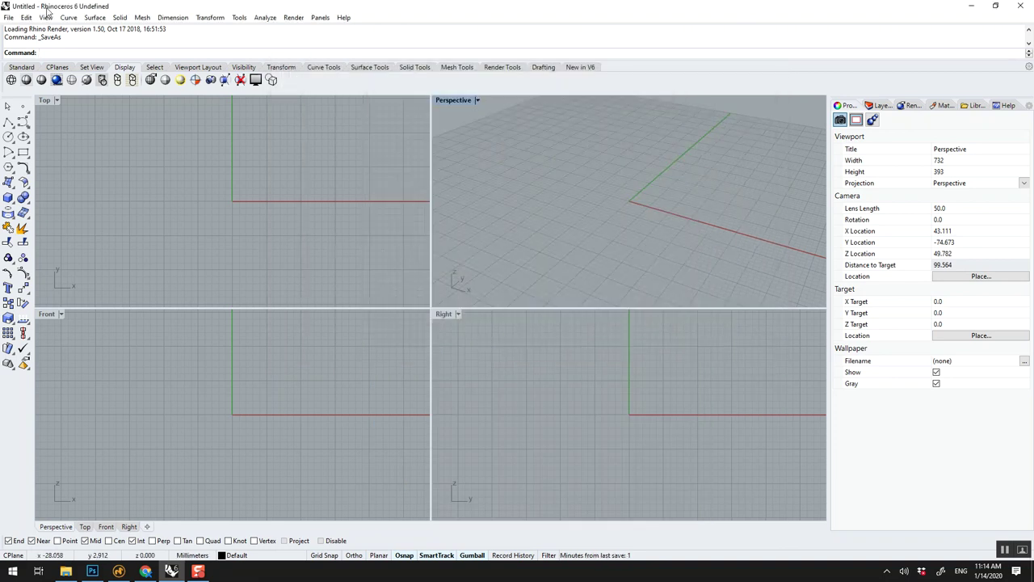
- Browse the File, View and Analyze menus and switch to the Standard toolbar tab
click(8, 17)
click(53, 19)
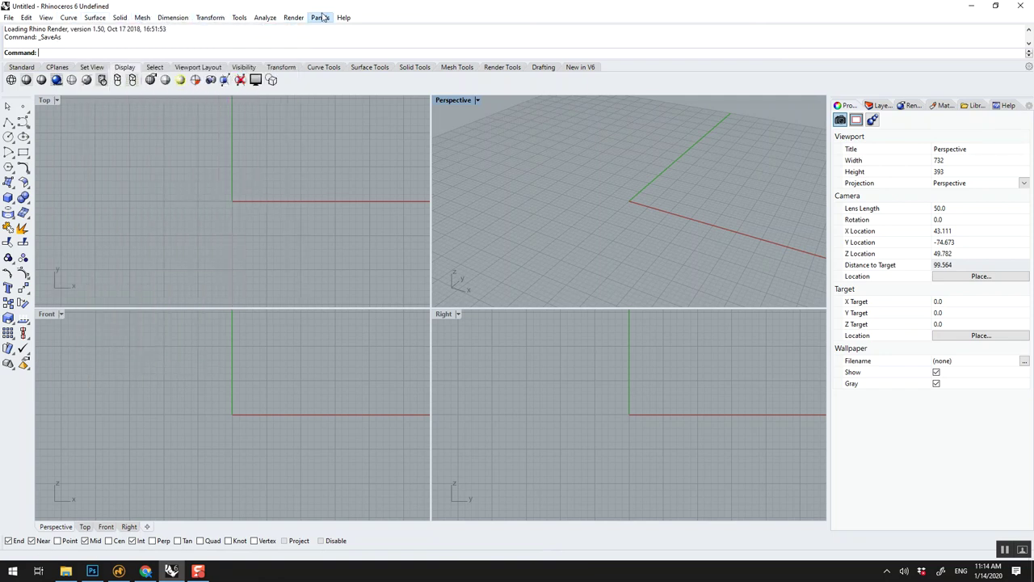
click(77, 6)
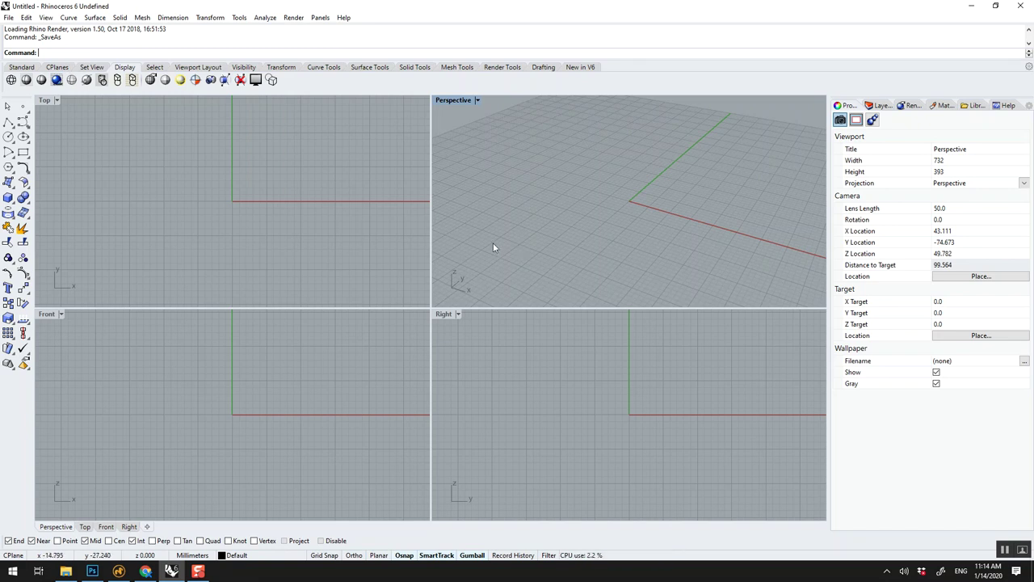
click(22, 67)
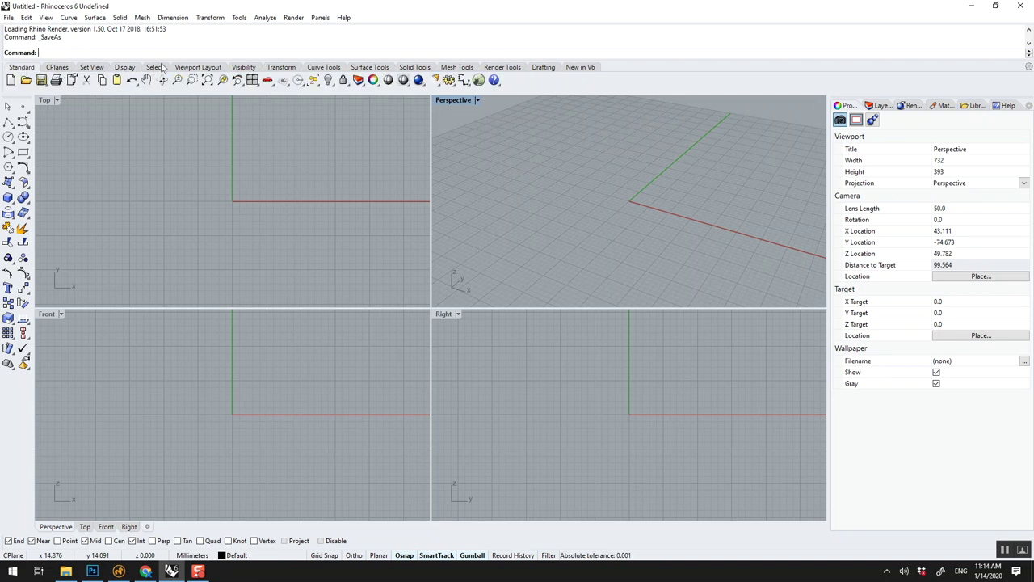
click(580, 68)
click(30, 66)
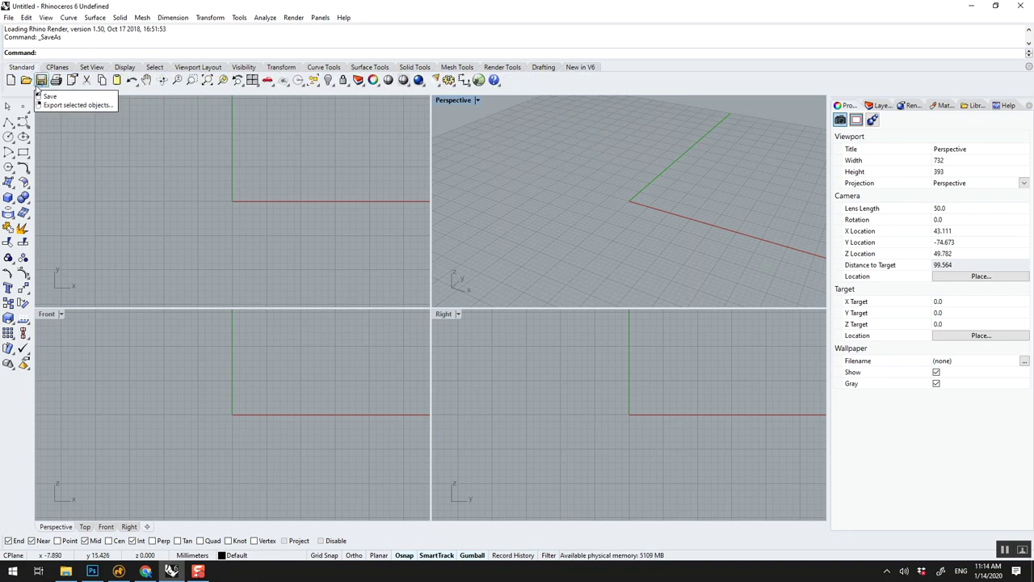
click(9, 17)
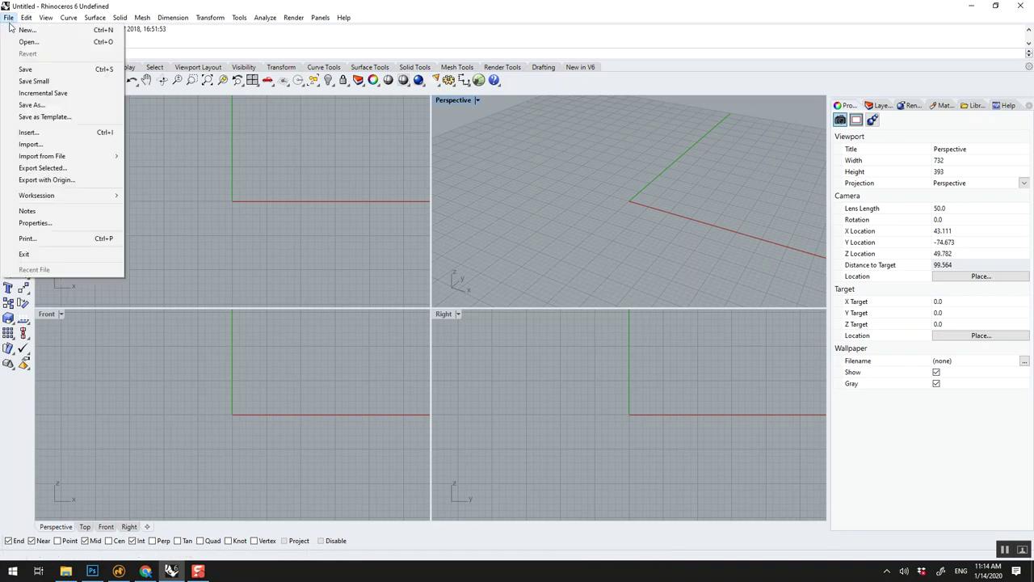
click(18, 106)
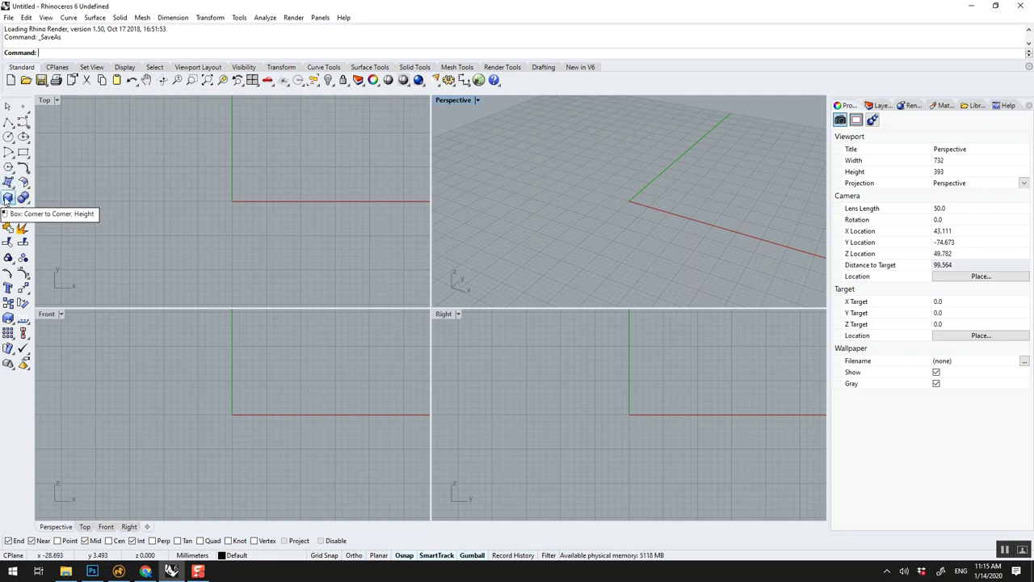
click(120, 18)
mouse_move(129, 30)
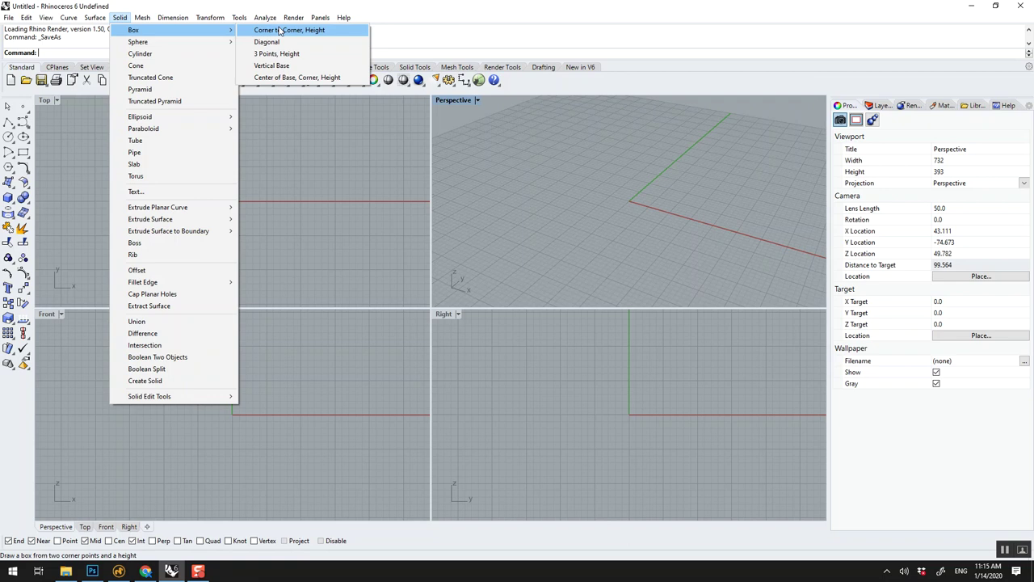
click(267, 17)
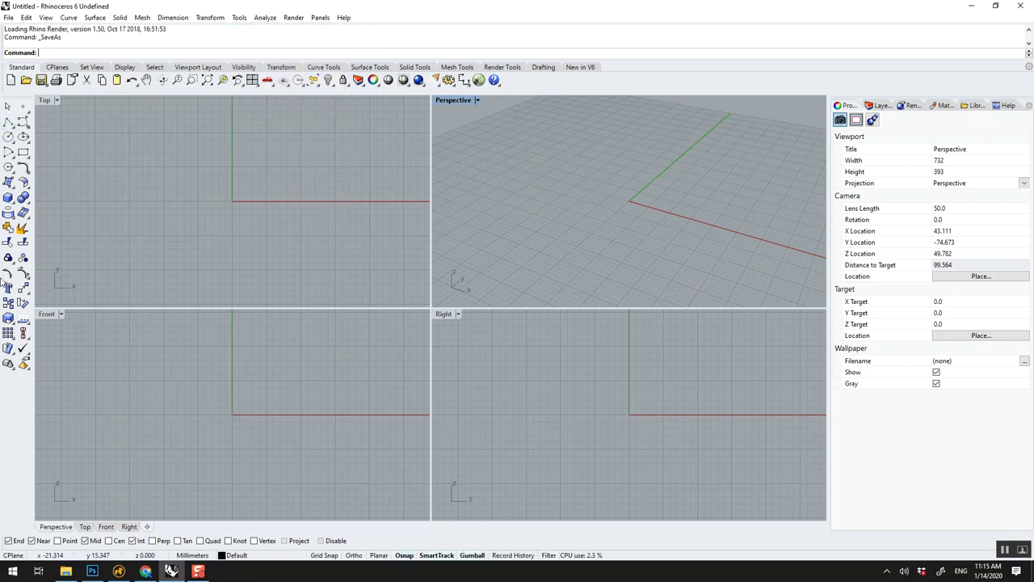
right_click(557, 81)
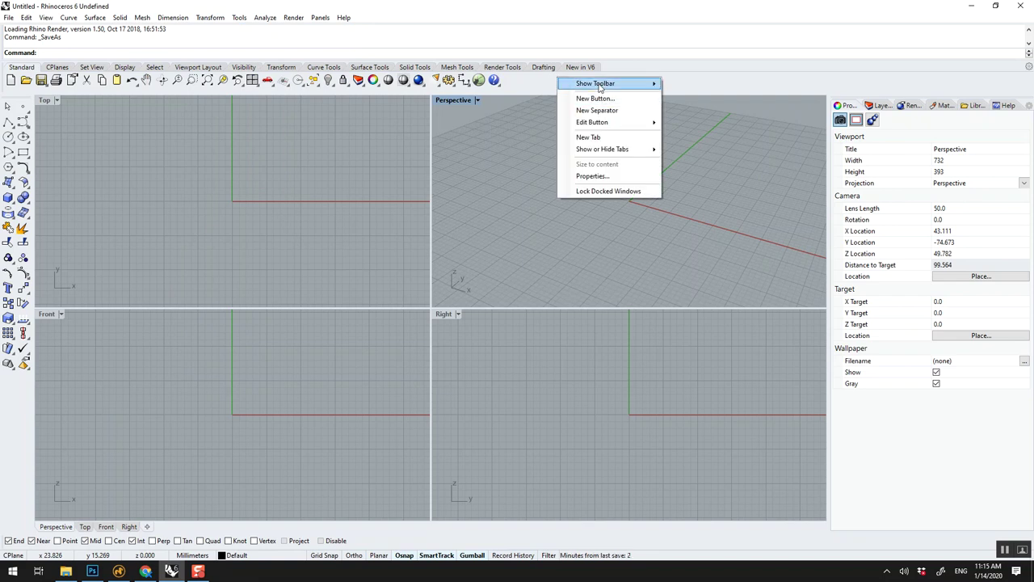
mouse_move(617, 85)
scroll(703, 194, down, 7)
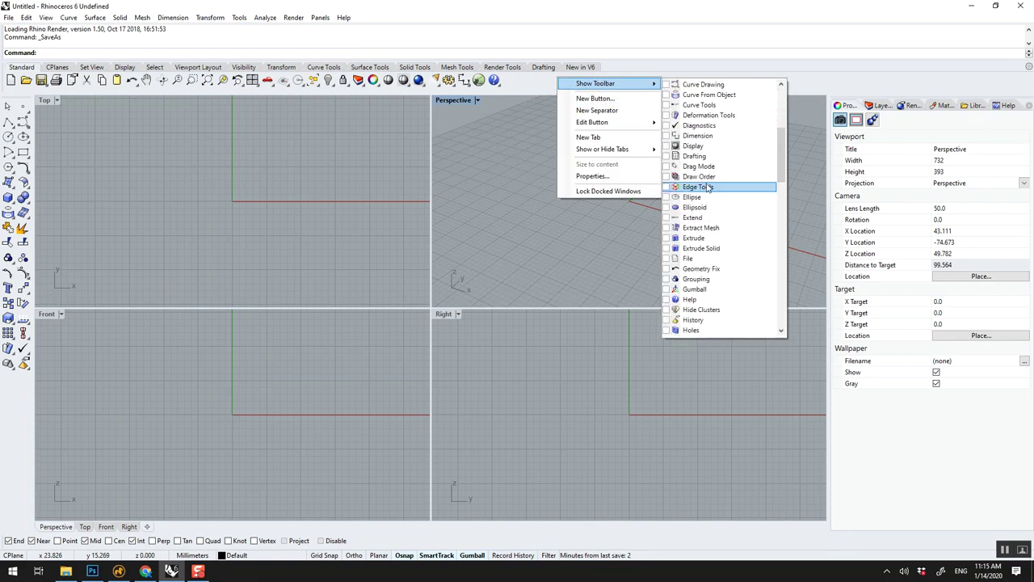
scroll(705, 202, down, 3)
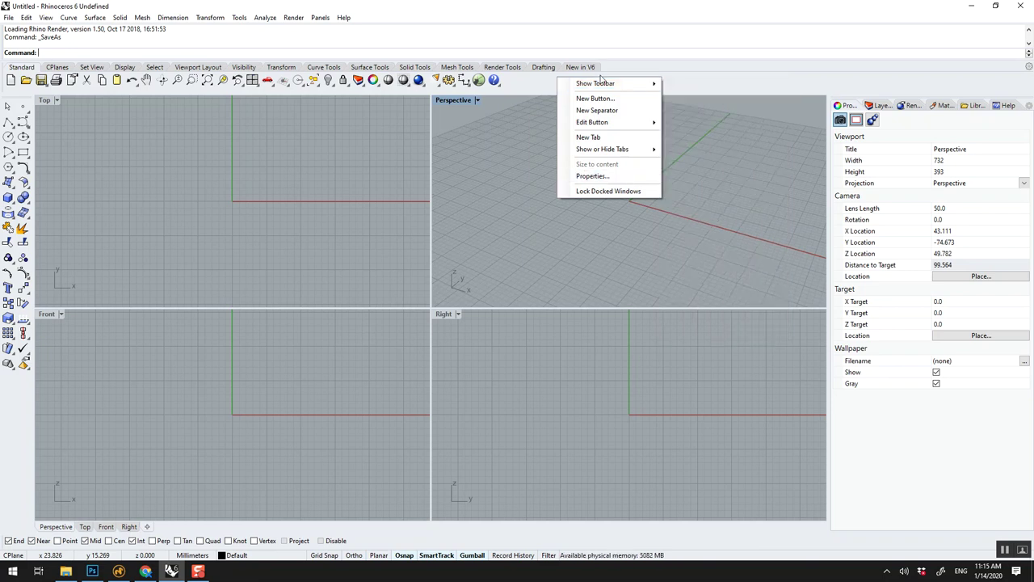
scroll(711, 202, down, 4)
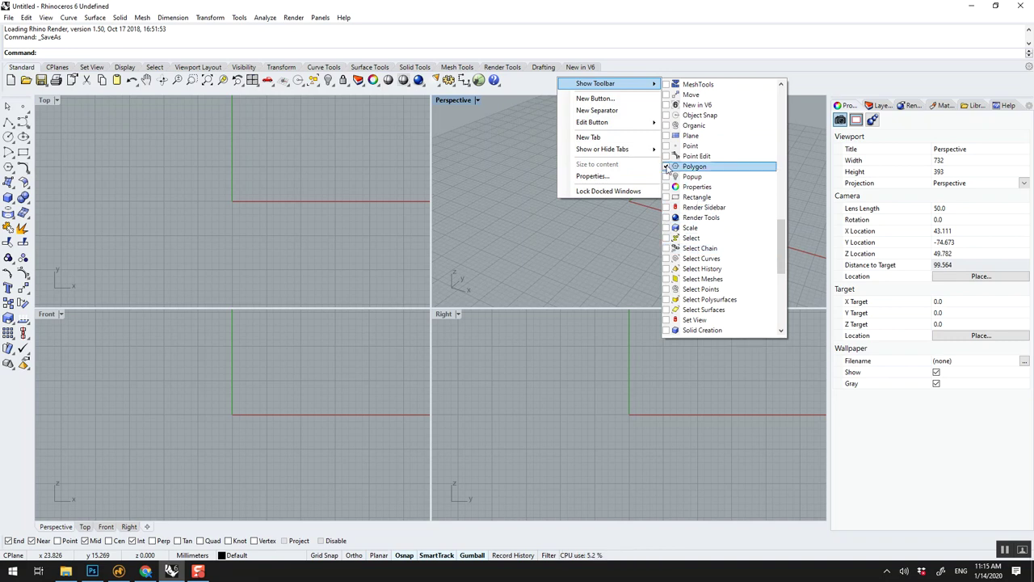
click(667, 176)
click(666, 197)
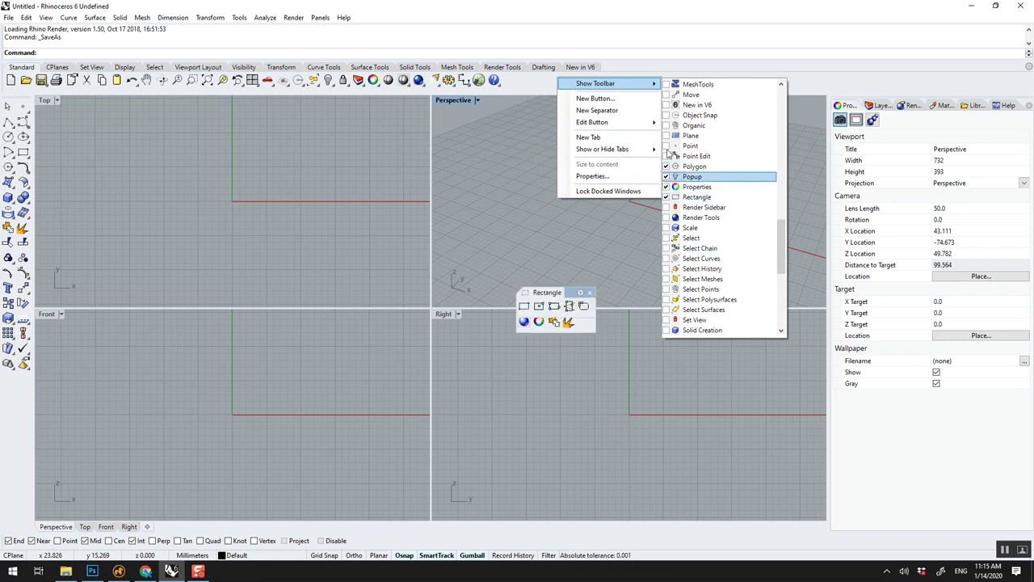
click(612, 59)
drag(693, 194, 565, 163)
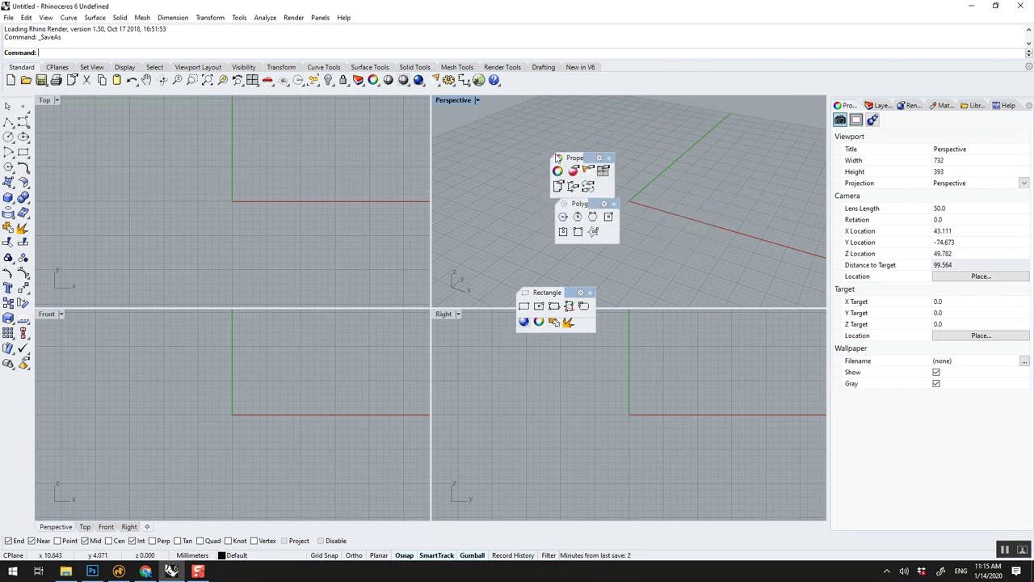
click(609, 158)
click(613, 202)
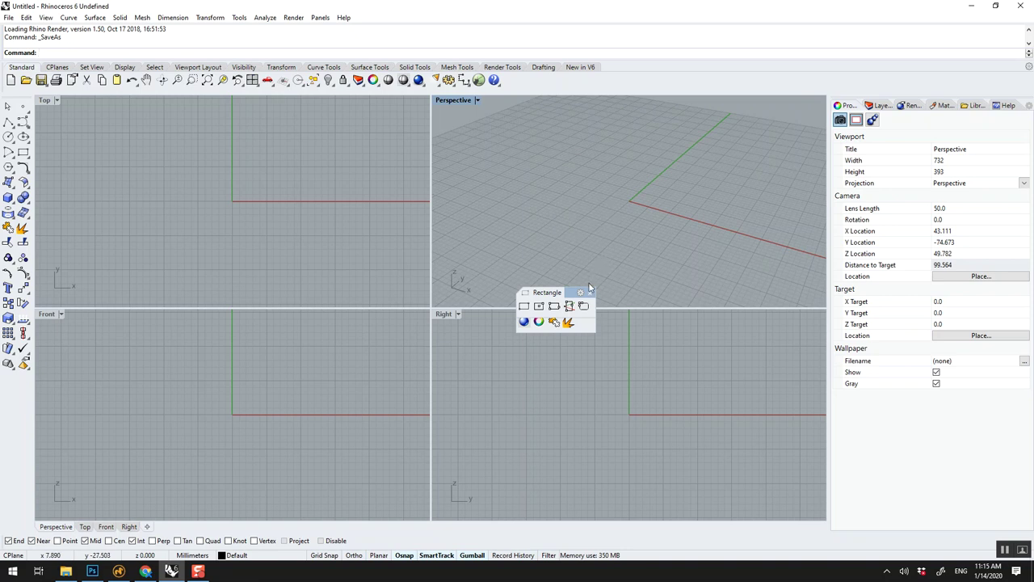
click(590, 292)
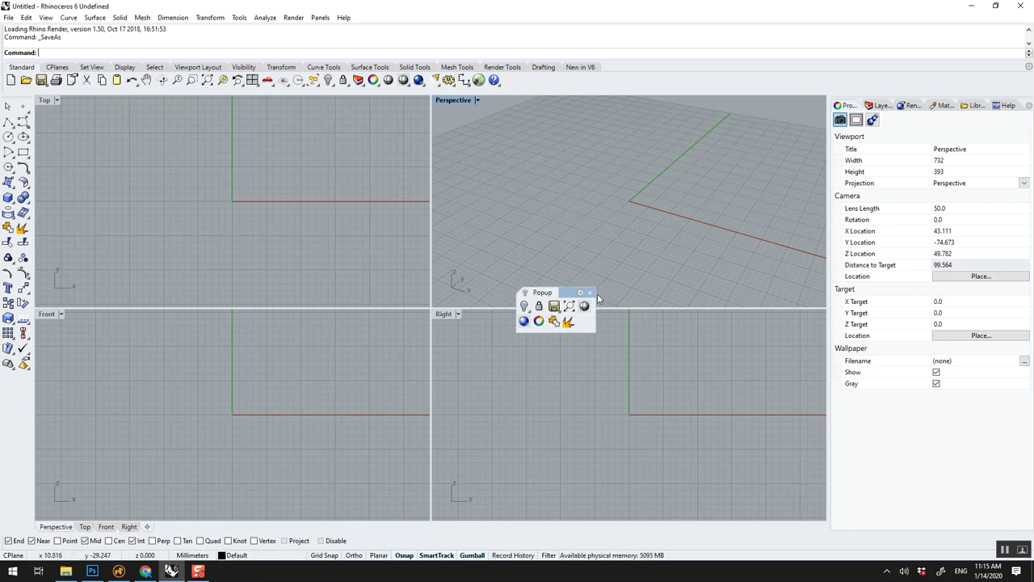
click(590, 293)
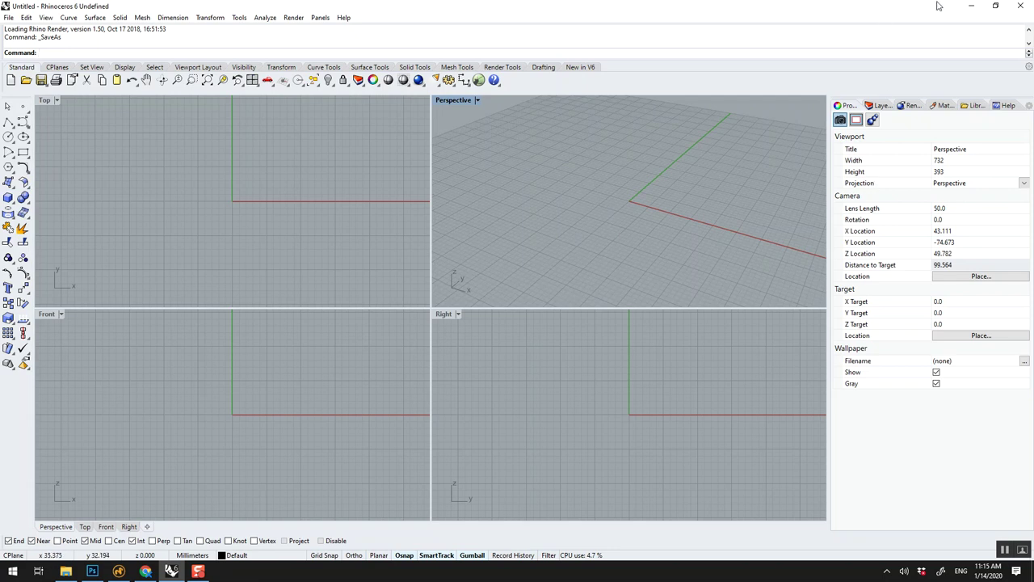
- Widen the side panel and step through the Layers, Rendering, Materials, Libraries and Help tabs
drag(829, 193, 785, 192)
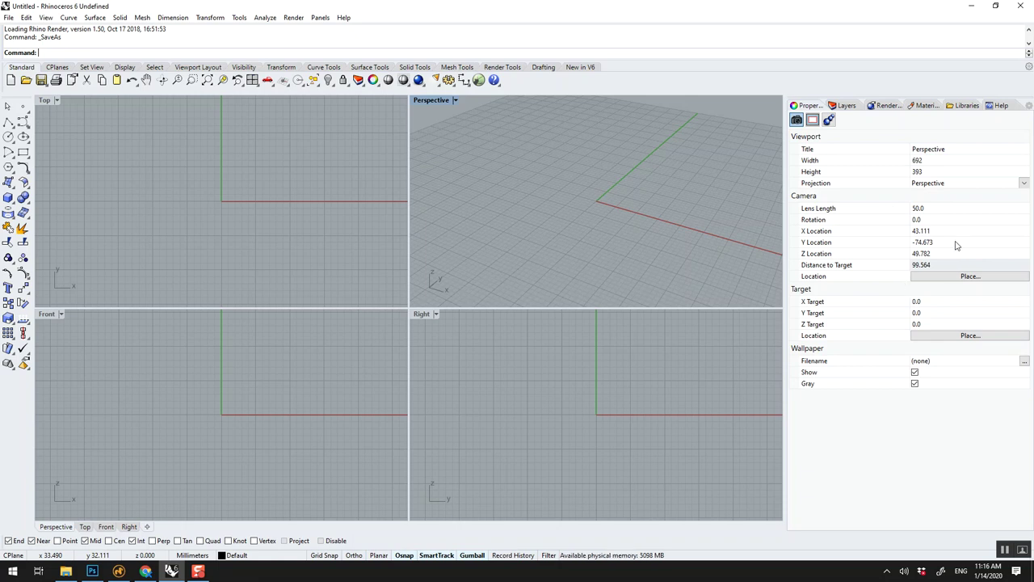
click(848, 105)
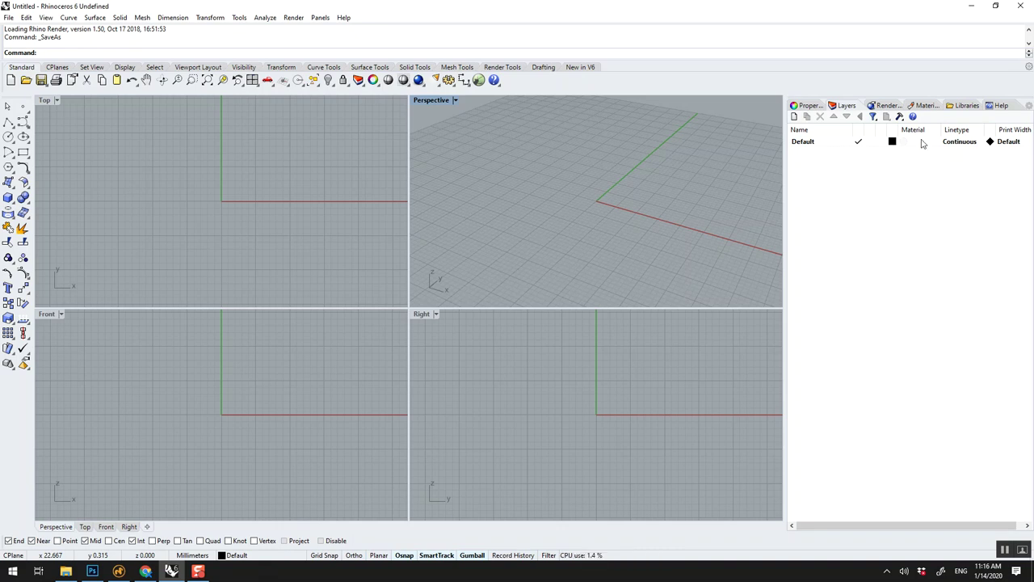
click(887, 106)
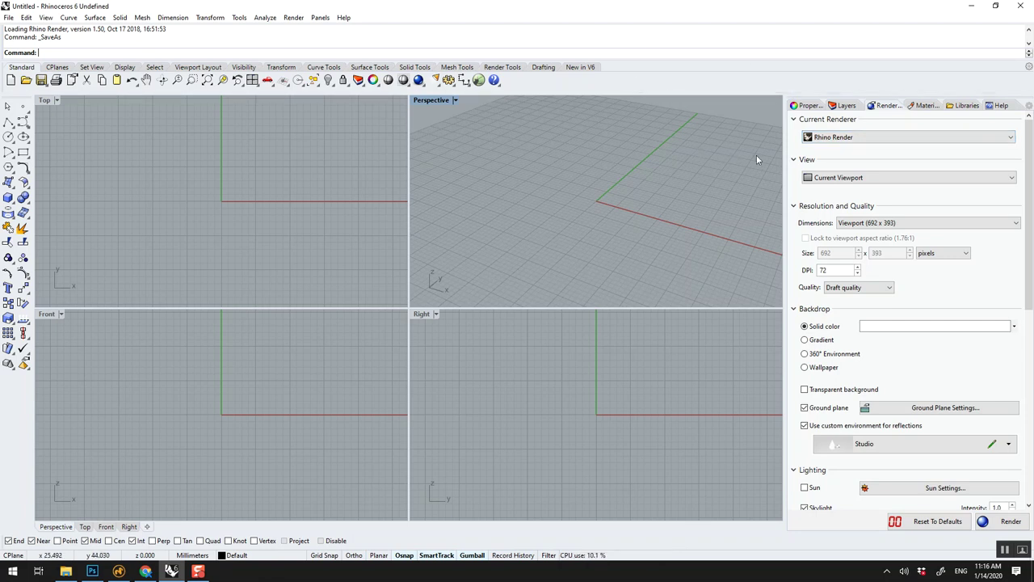
click(923, 106)
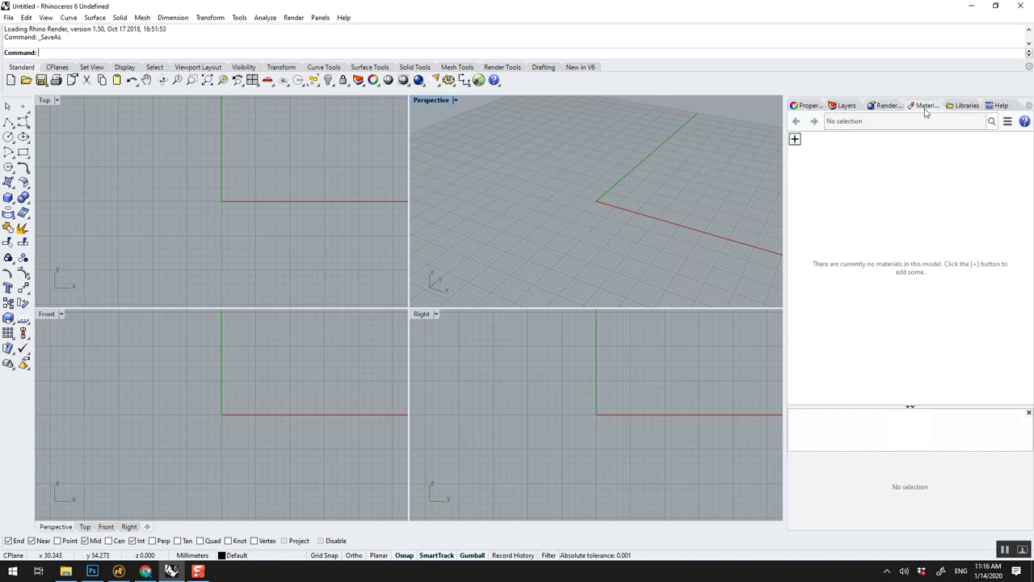
click(882, 106)
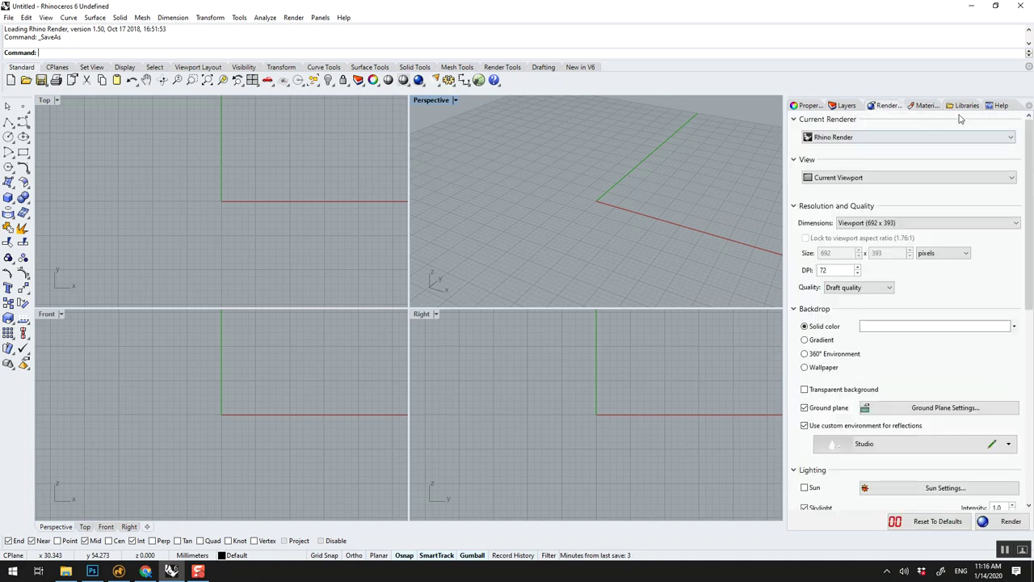
click(965, 107)
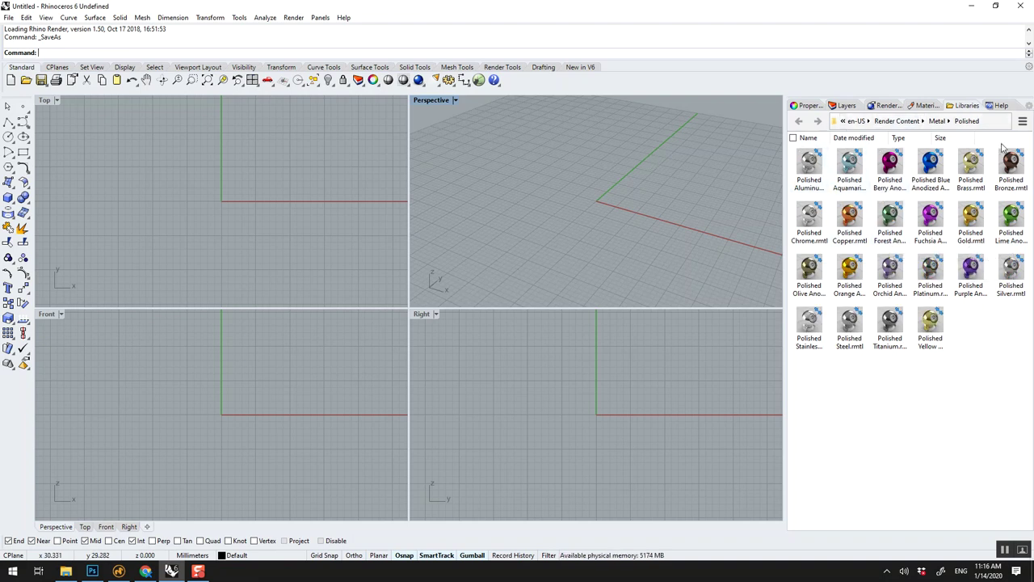
click(999, 107)
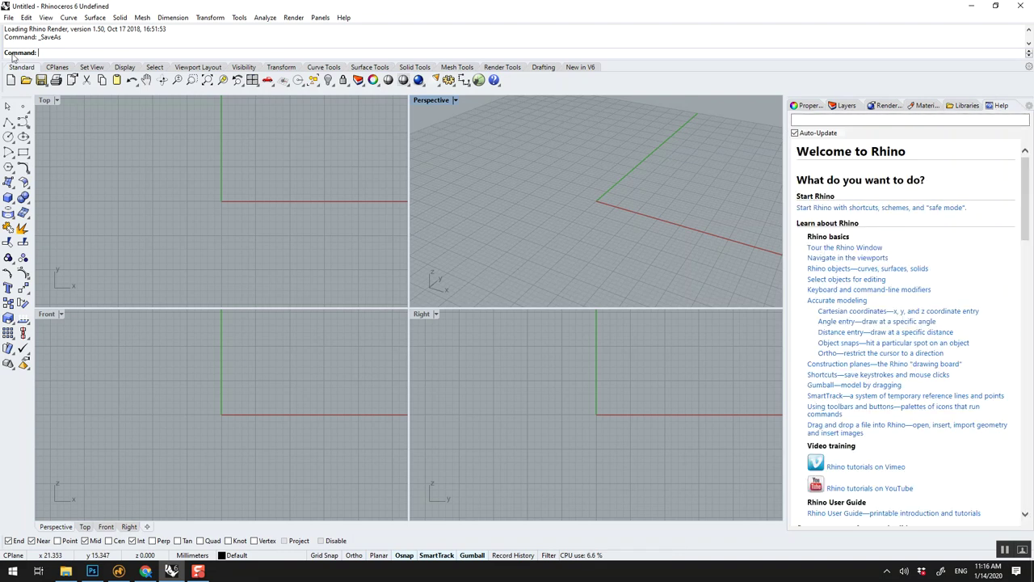
- Draw a trial box in Perspective from two base corners and a height
click(8, 197)
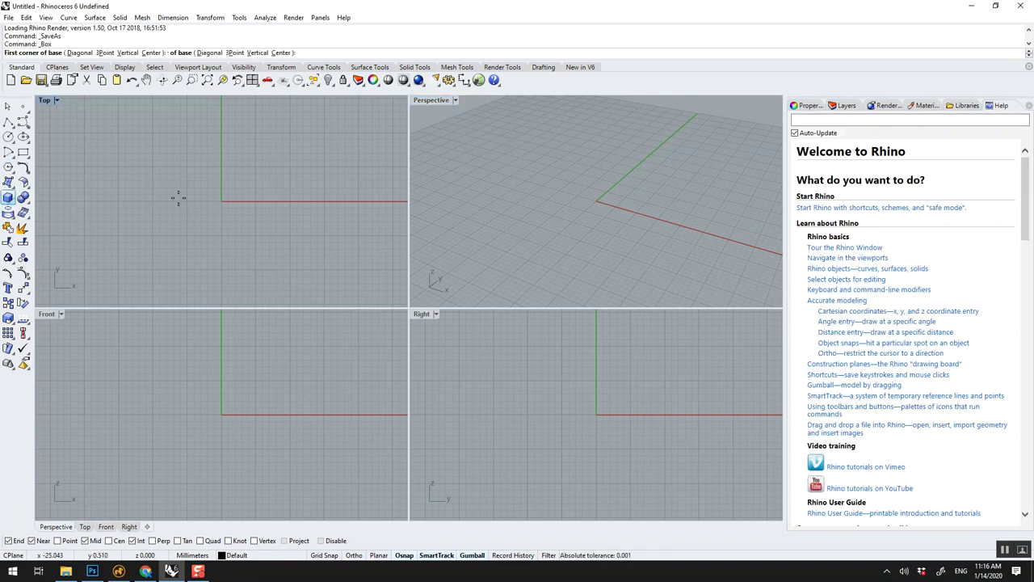
click(490, 201)
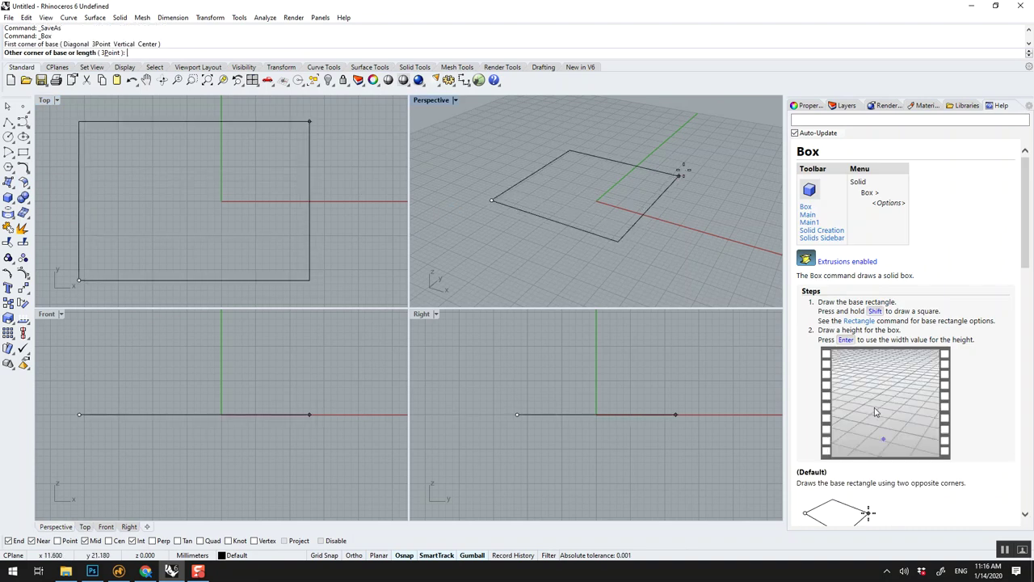
click(685, 173)
click(696, 139)
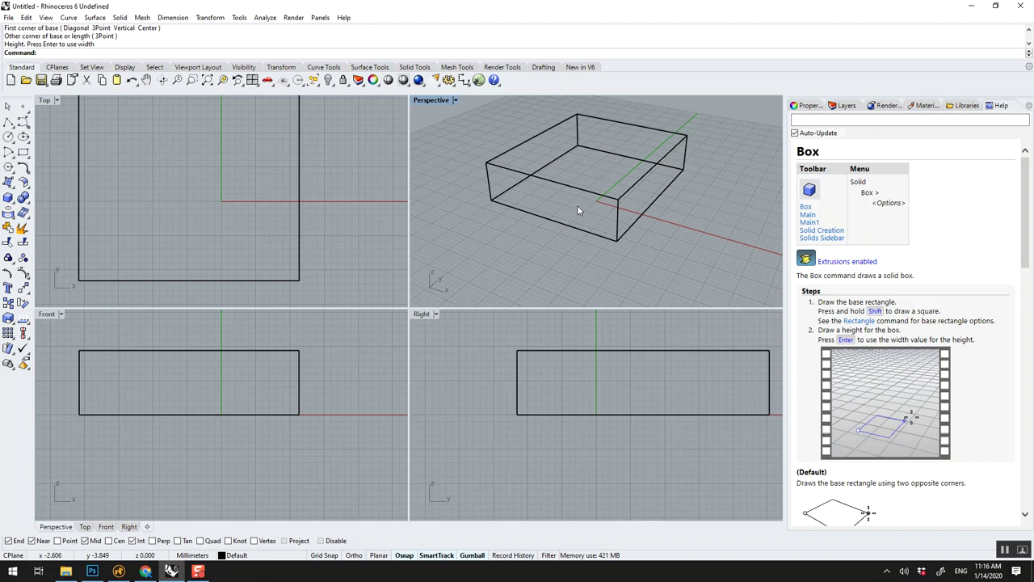
- Read the Box help steps, then select and delete the trial box
scroll(1029, 193, down, 1)
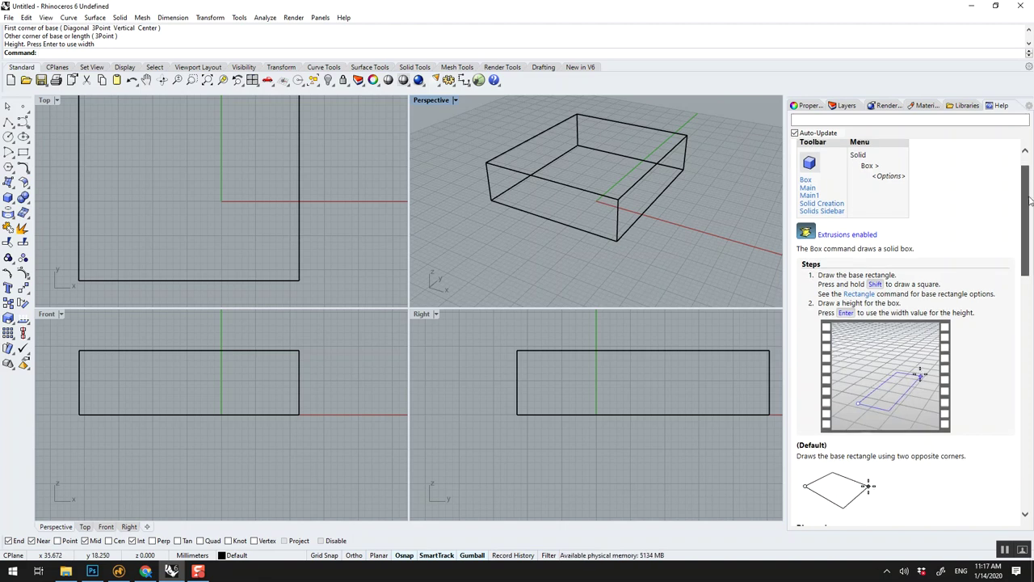
mouse_move(909, 373)
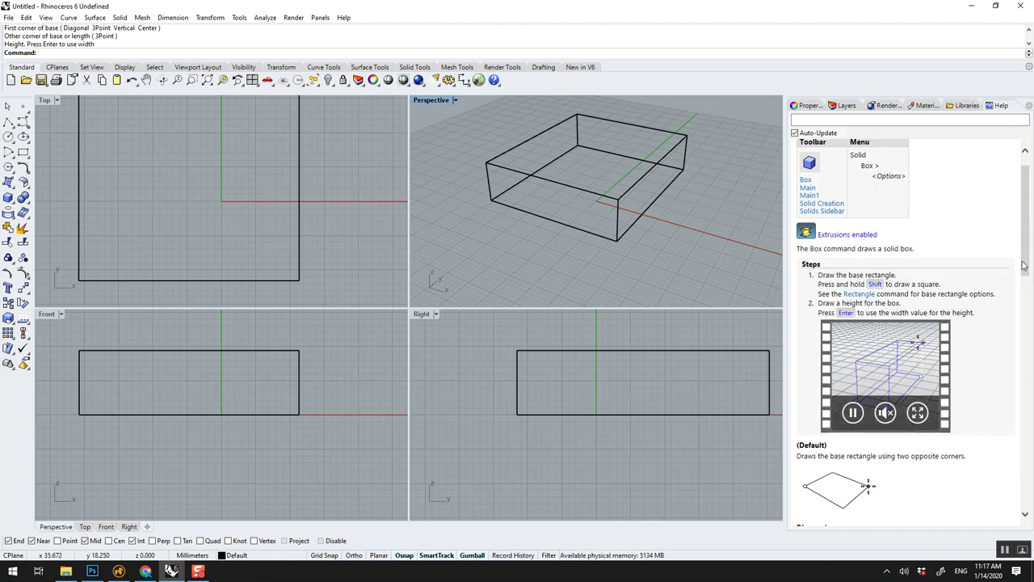
mouse_move(818, 275)
mouse_down()
mouse_move(940, 288)
mouse_move(950, 428)
mouse_up()
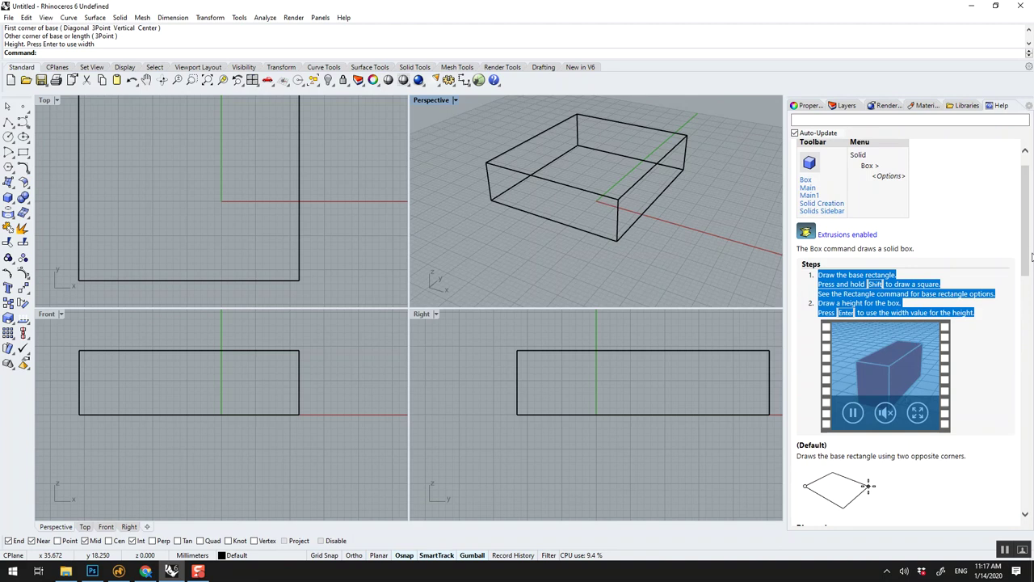
click(626, 193)
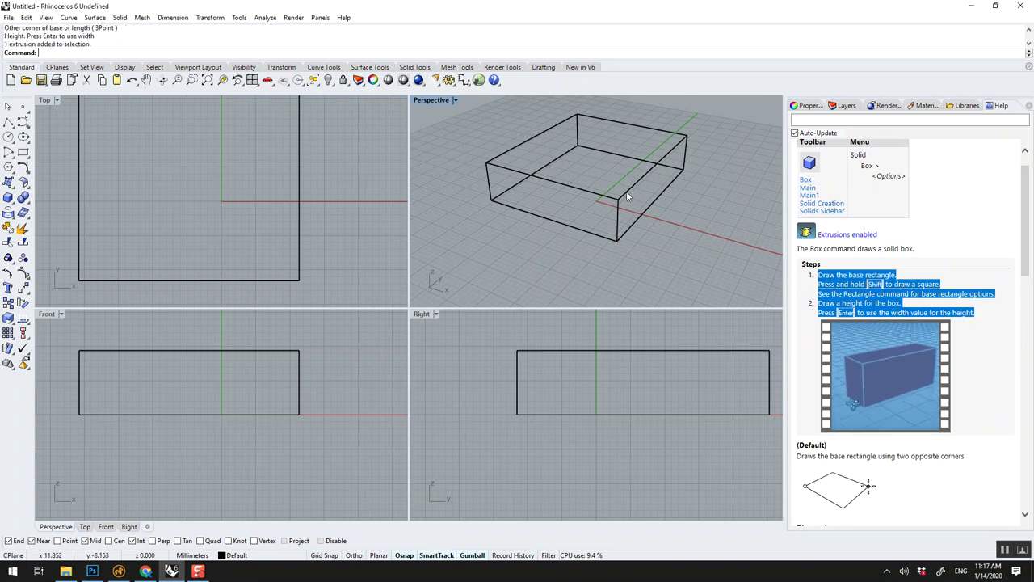
key(Delete)
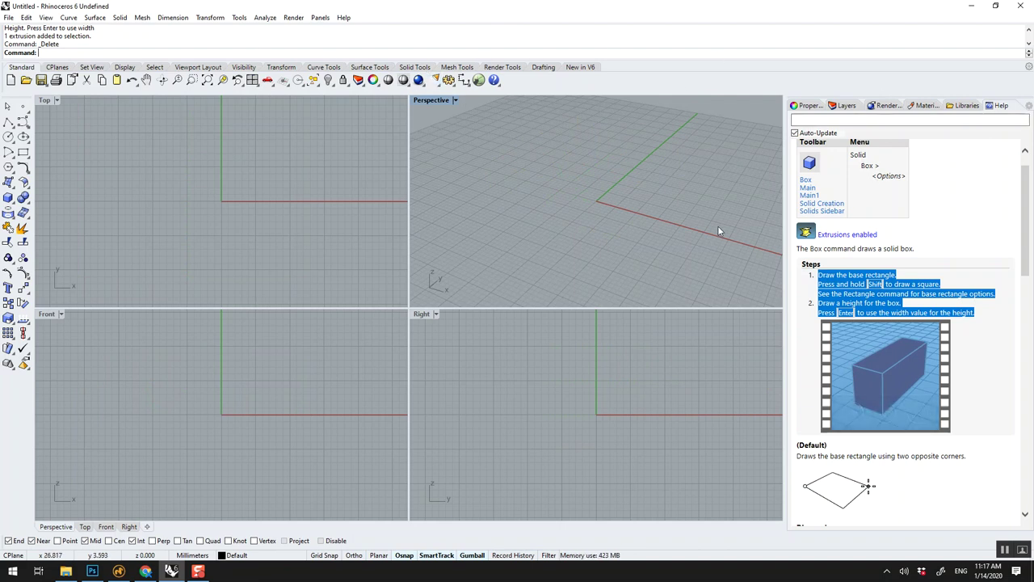
- Close the Help panel, reopen it from Panels > Help, then close it again
click(1029, 106)
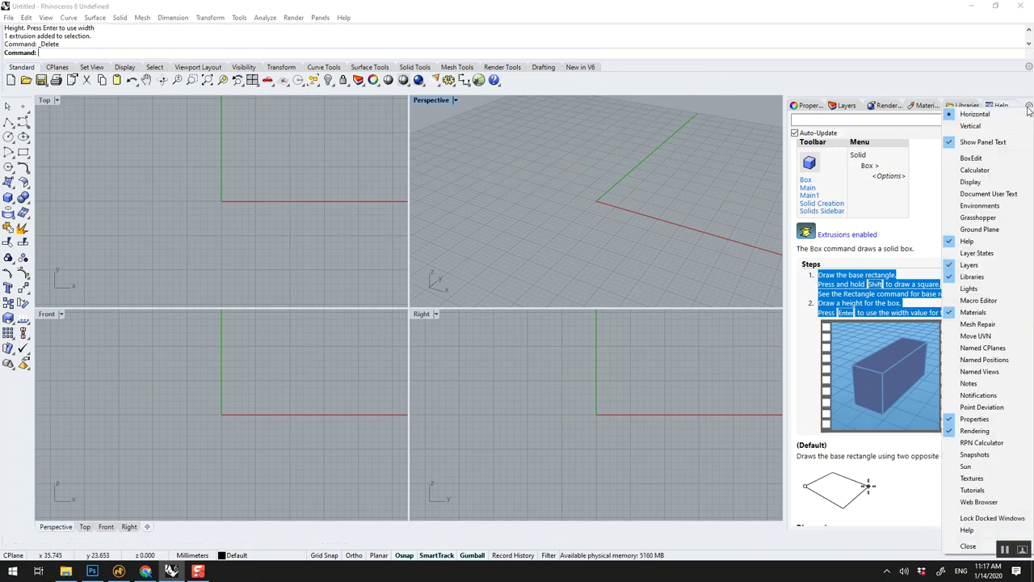
click(968, 547)
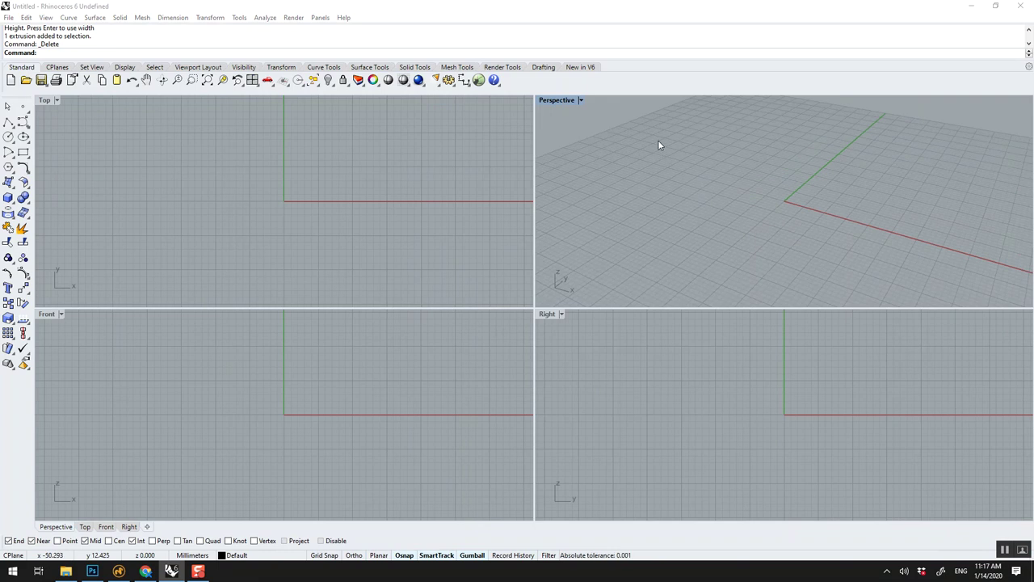
click(321, 17)
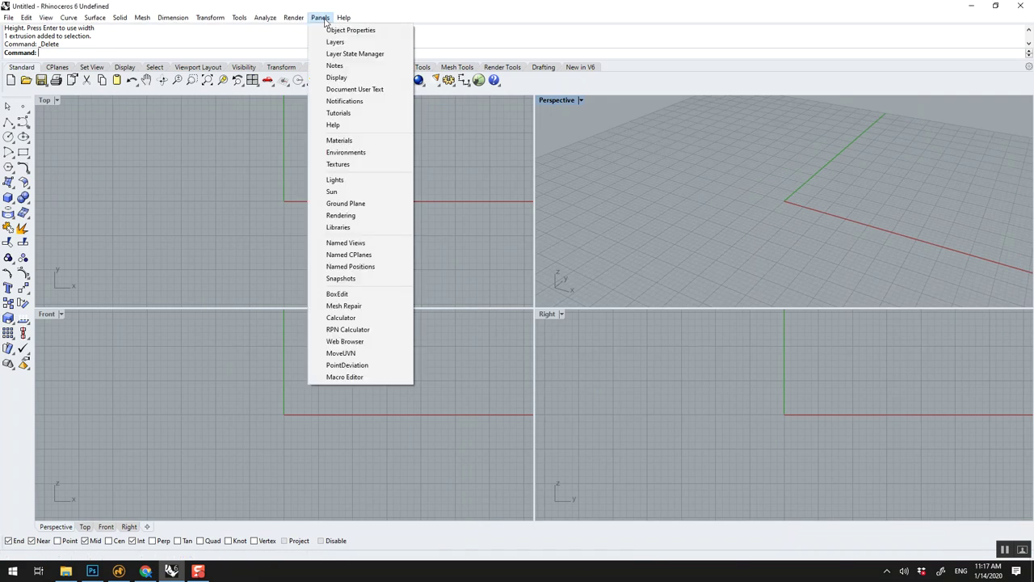
click(333, 124)
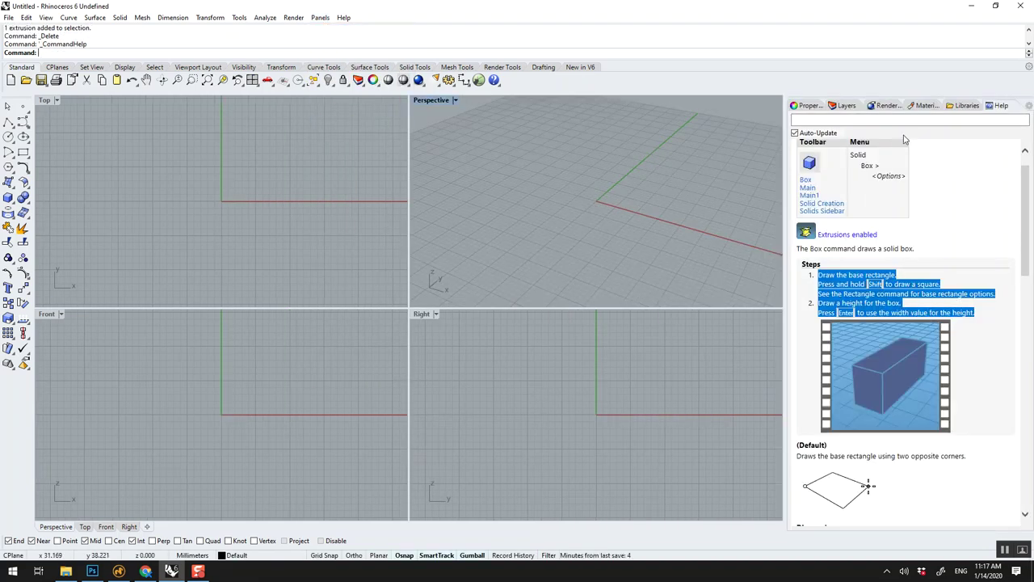
click(1029, 106)
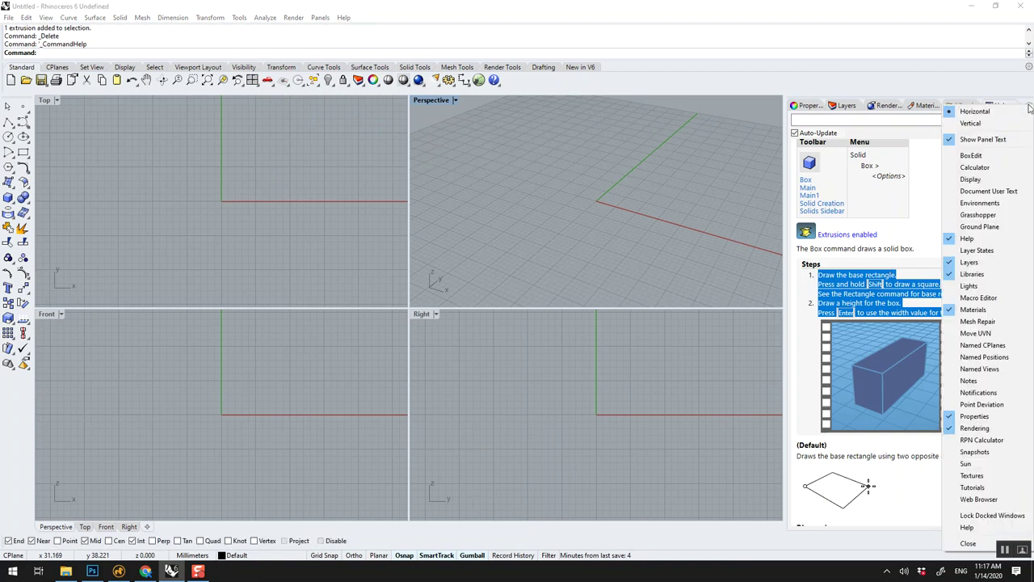
click(968, 543)
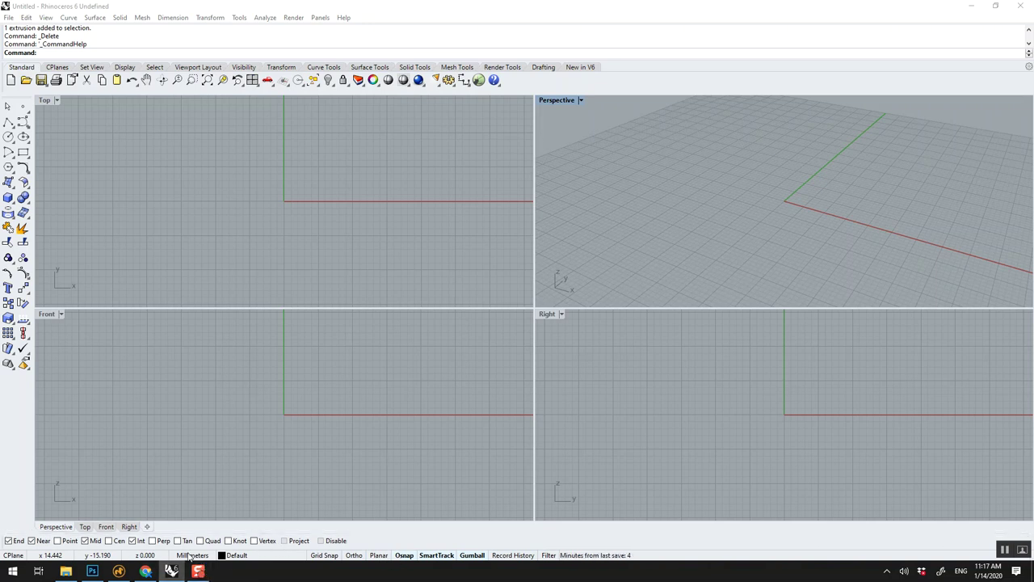
click(239, 558)
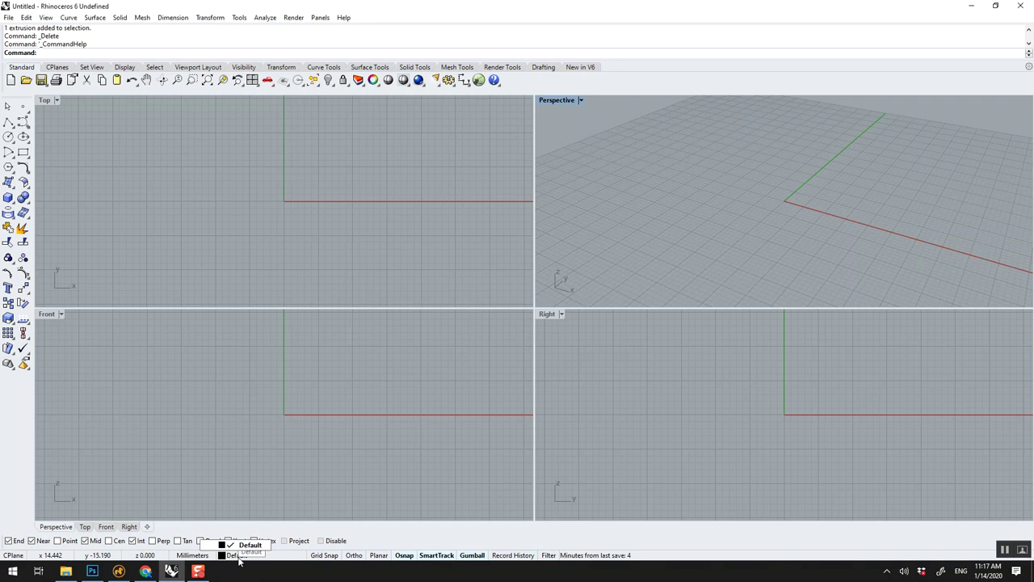
click(204, 446)
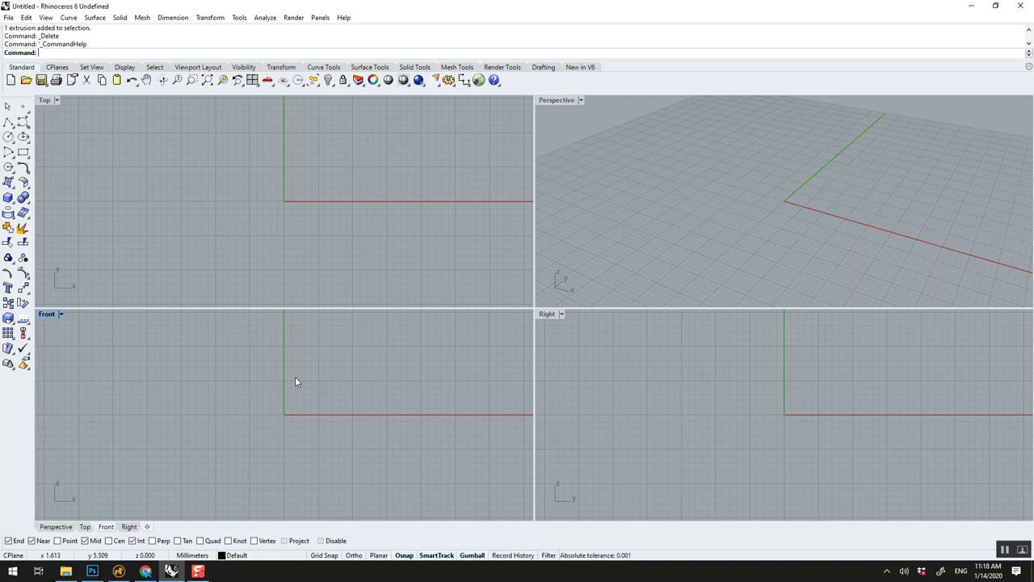
text(nits)
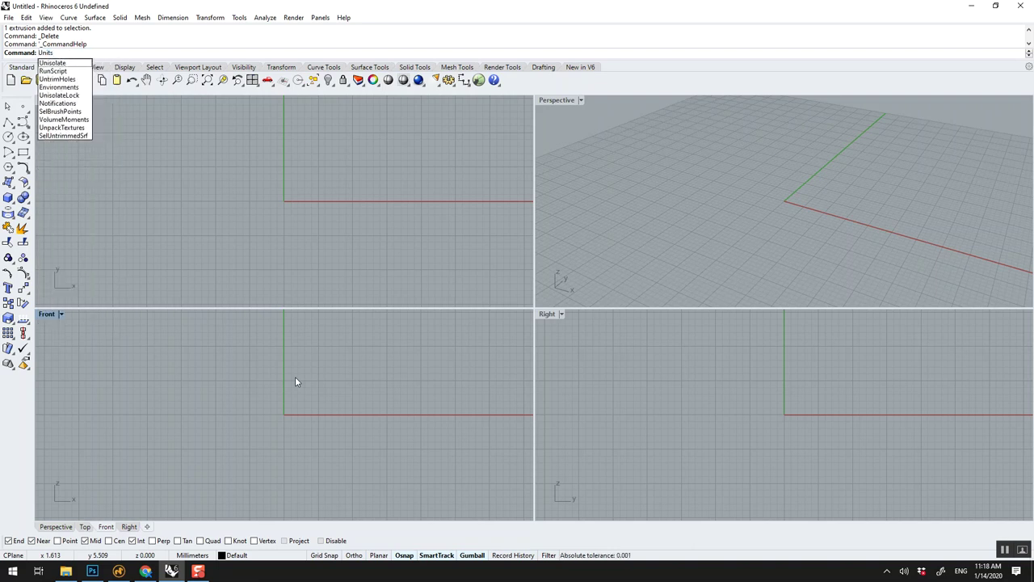
key(Return)
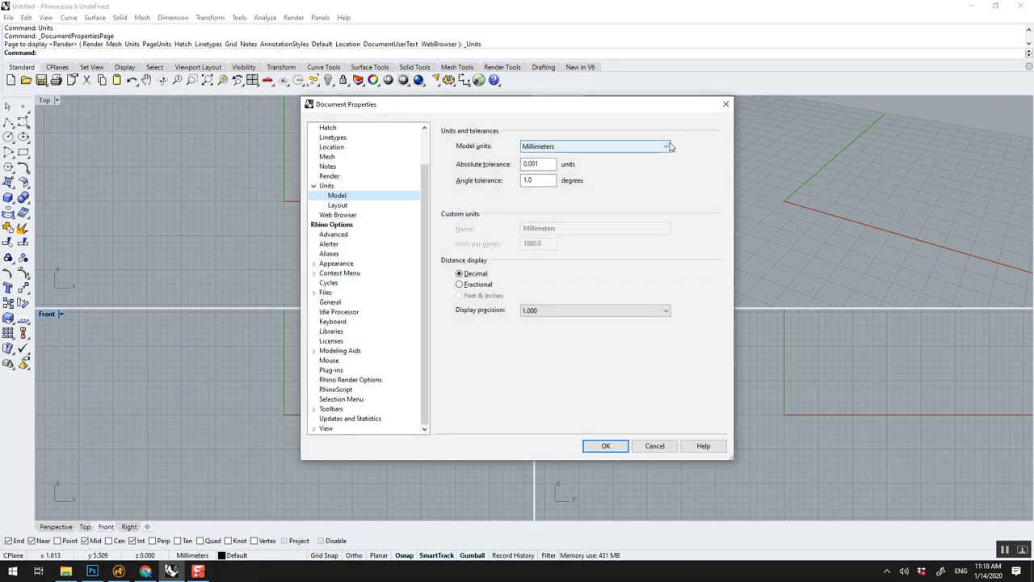
click(666, 147)
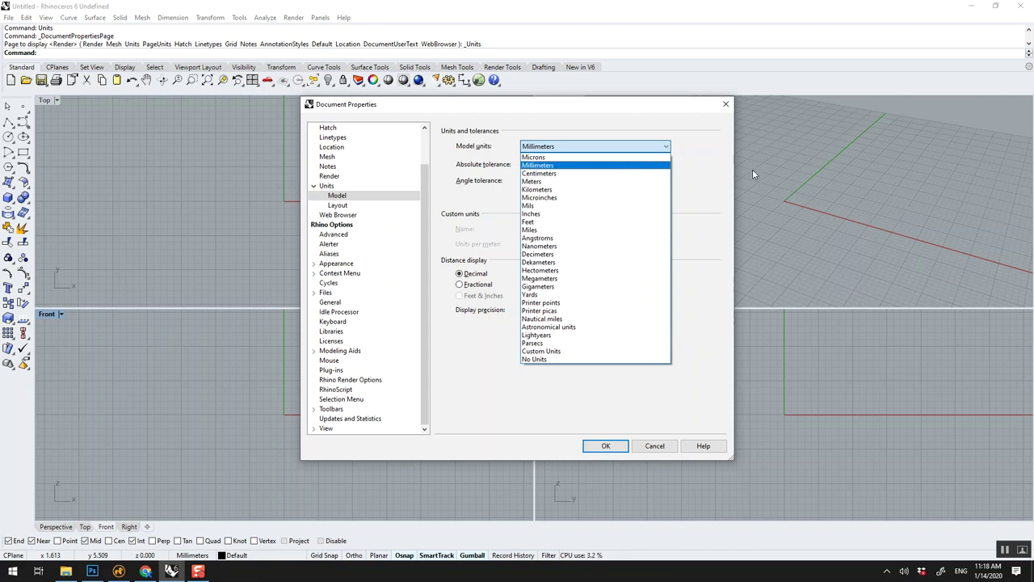
click(655, 165)
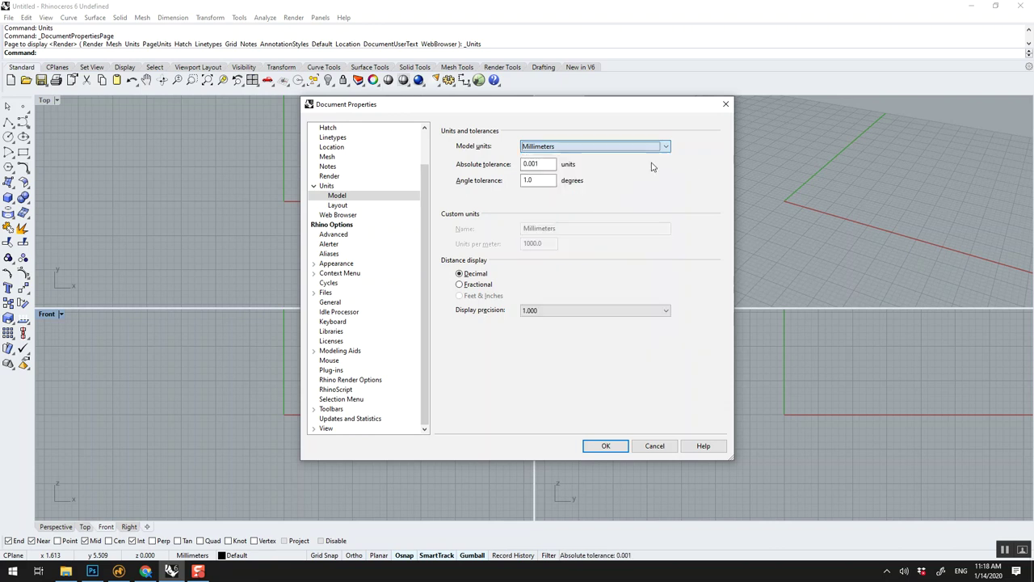
click(602, 447)
scroll(285, 213, up, 1)
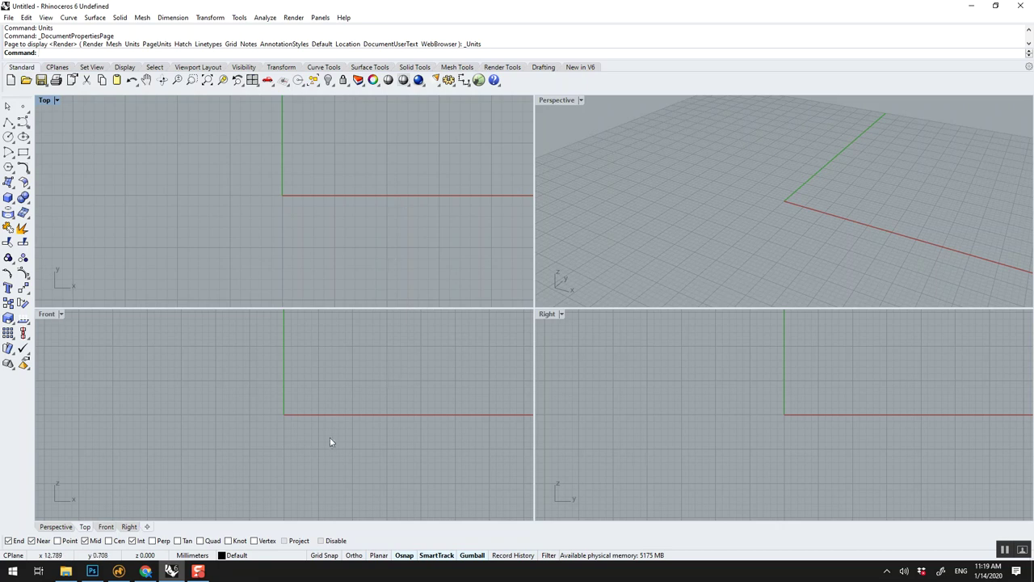
right_drag(329, 438, 347, 437)
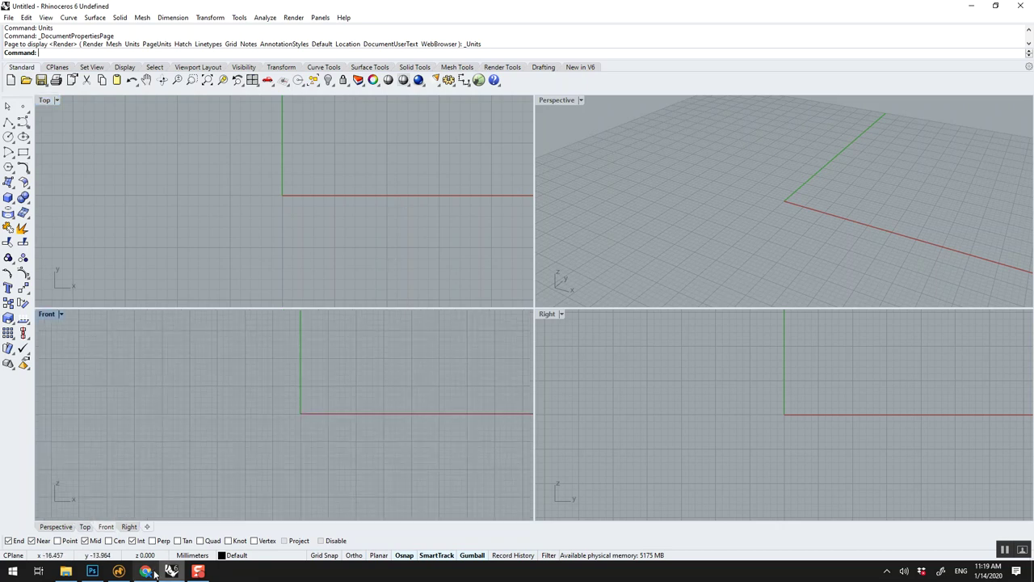
- Start a new model with File > New, declining to save the untitled one
click(8, 17)
click(16, 30)
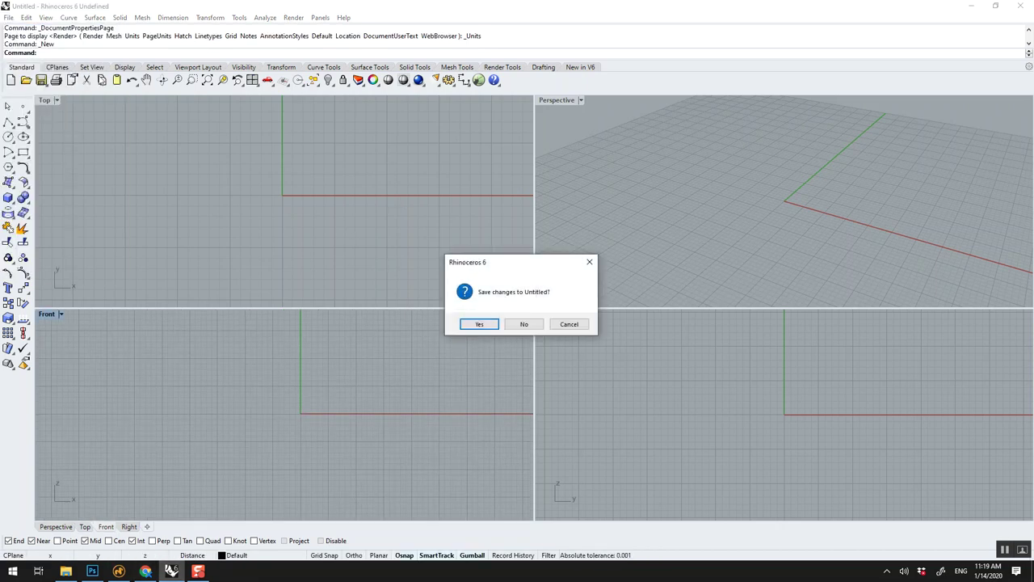
click(523, 325)
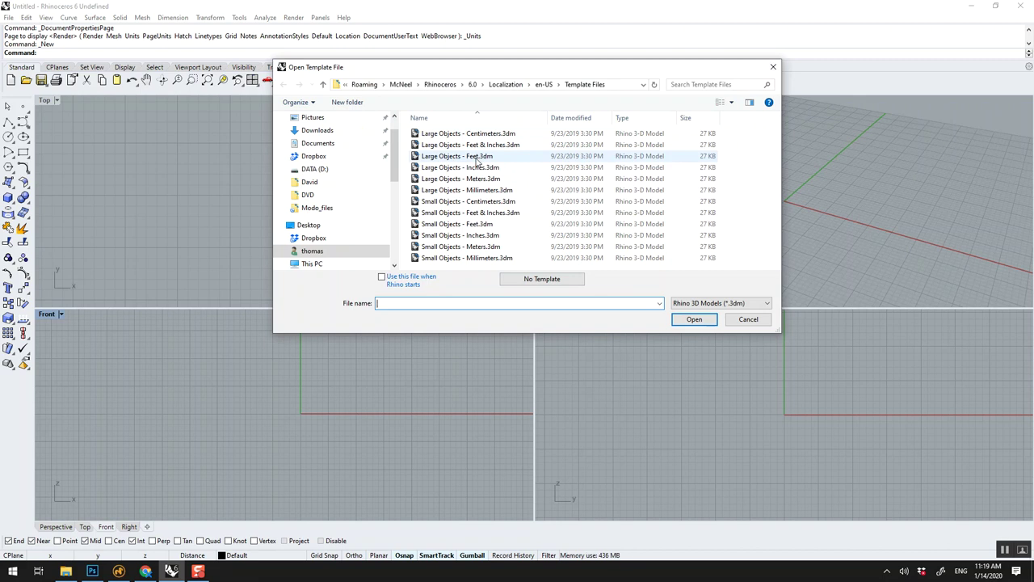
- Compare the template files and open Small Objects - Millimeters.3dm
click(475, 223)
click(475, 236)
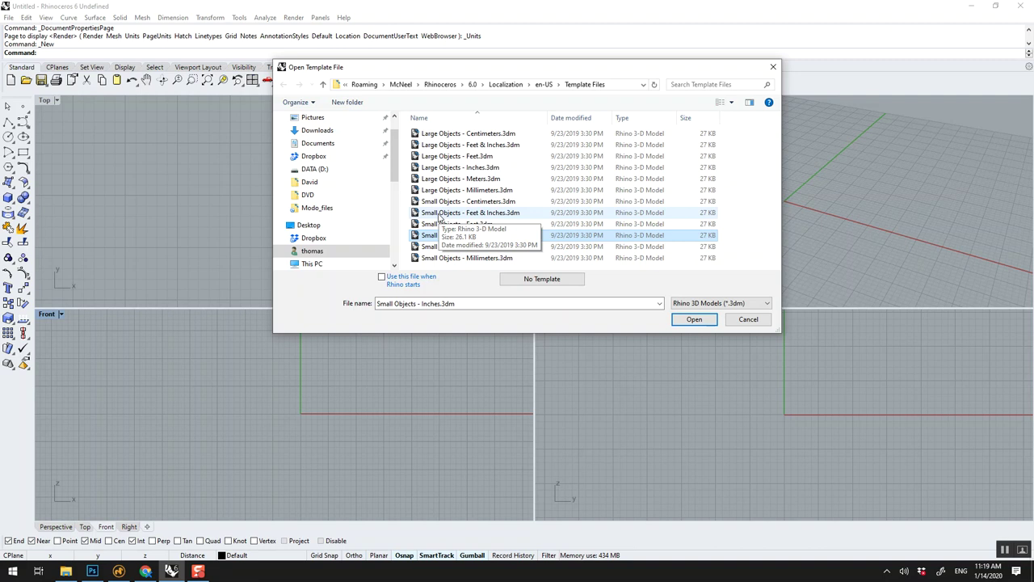
click(440, 214)
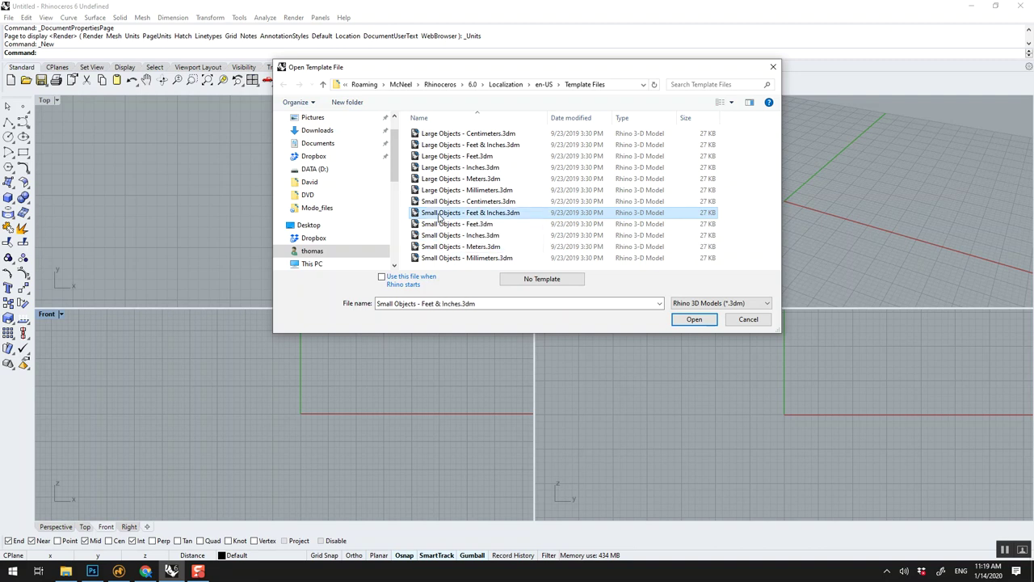
click(434, 157)
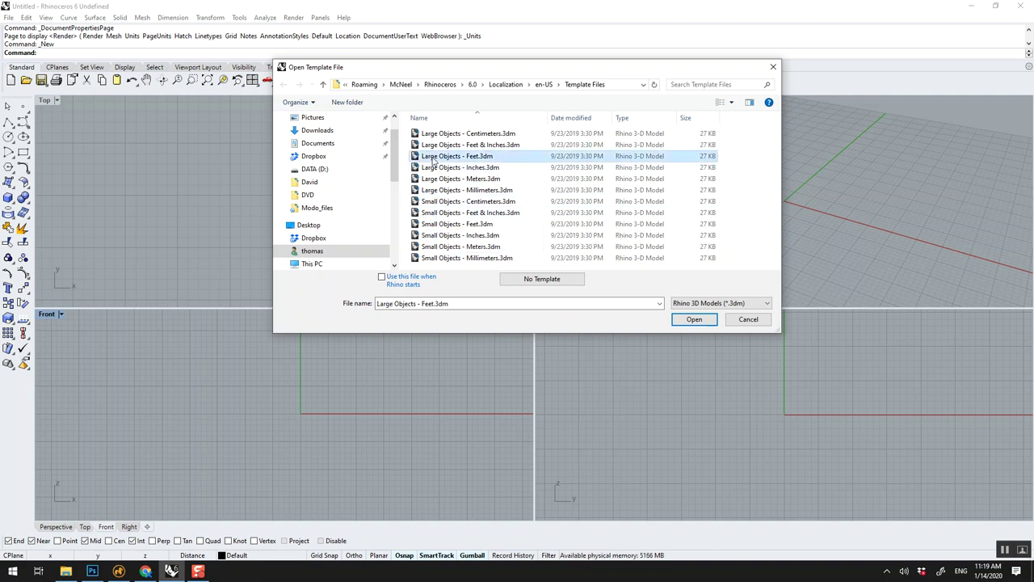
click(443, 259)
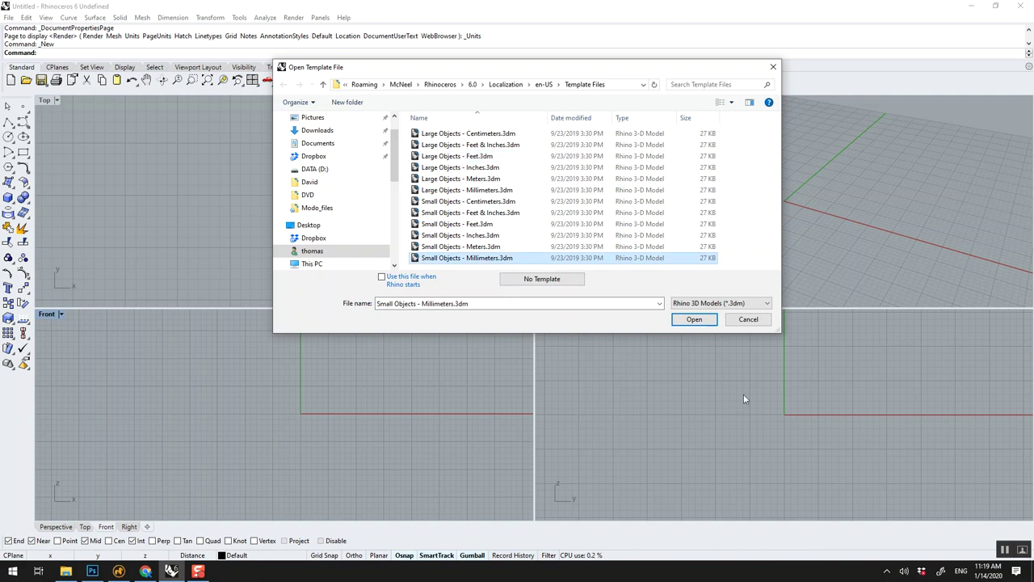
click(703, 321)
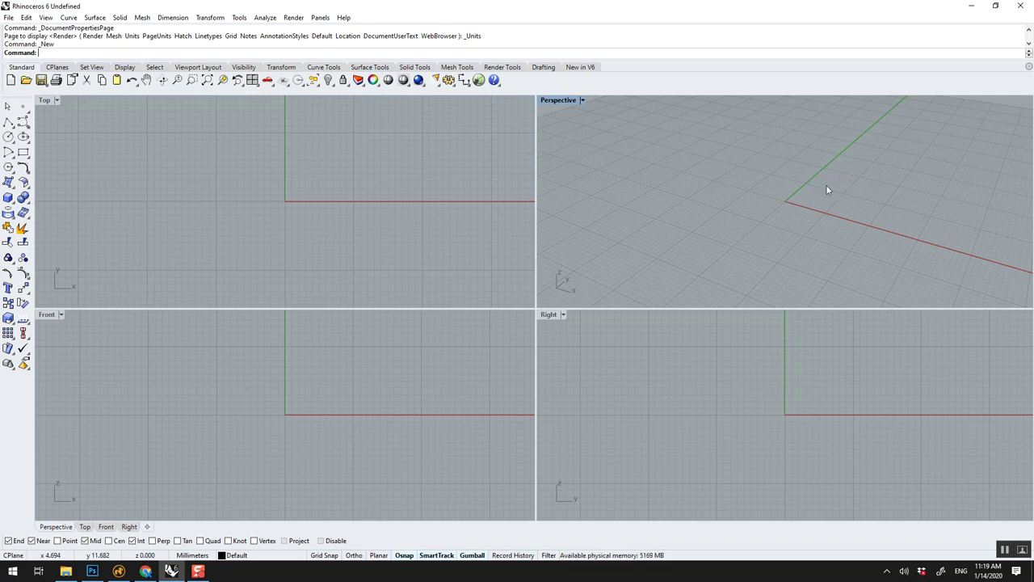
right_drag(826, 189, 818, 165)
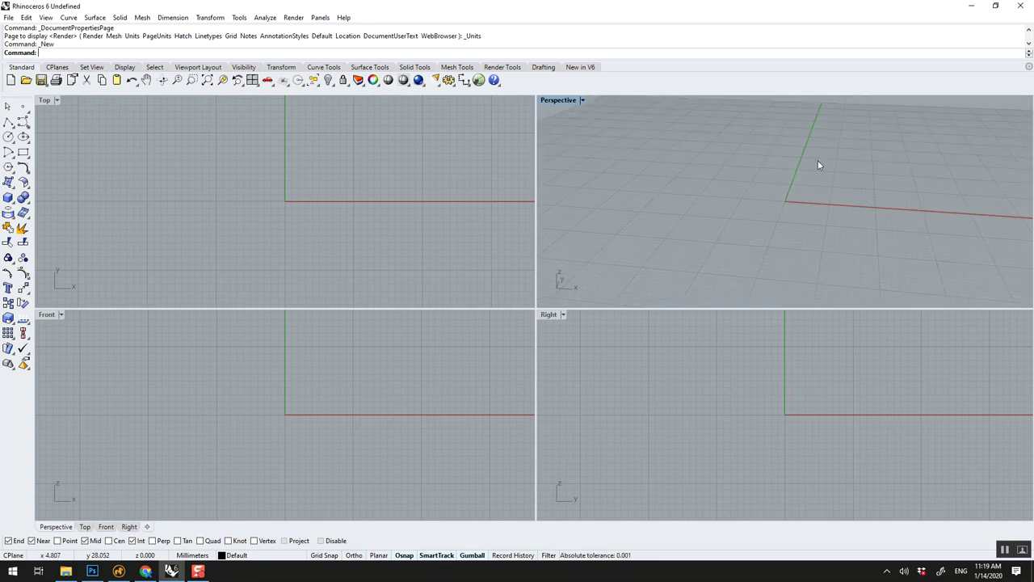
mouse_move(796, 204)
right_down()
mouse_move(776, 203)
mouse_move(805, 213)
mouse_move(797, 210)
right_up()
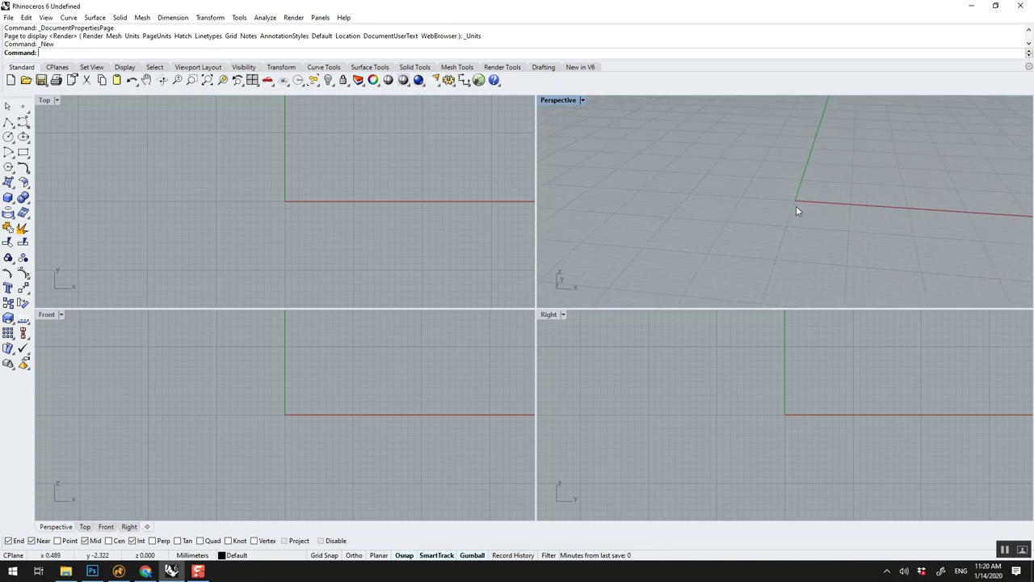
key(Left)
key(Left)
key(Left)
key(Left)
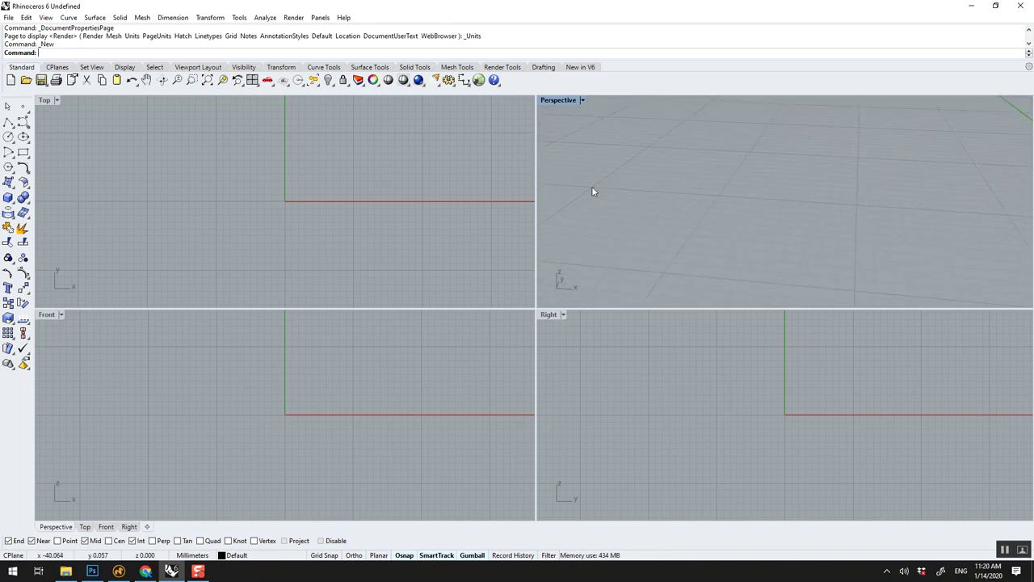
key(Left)
key(Left)
key(Left)
key(Left)
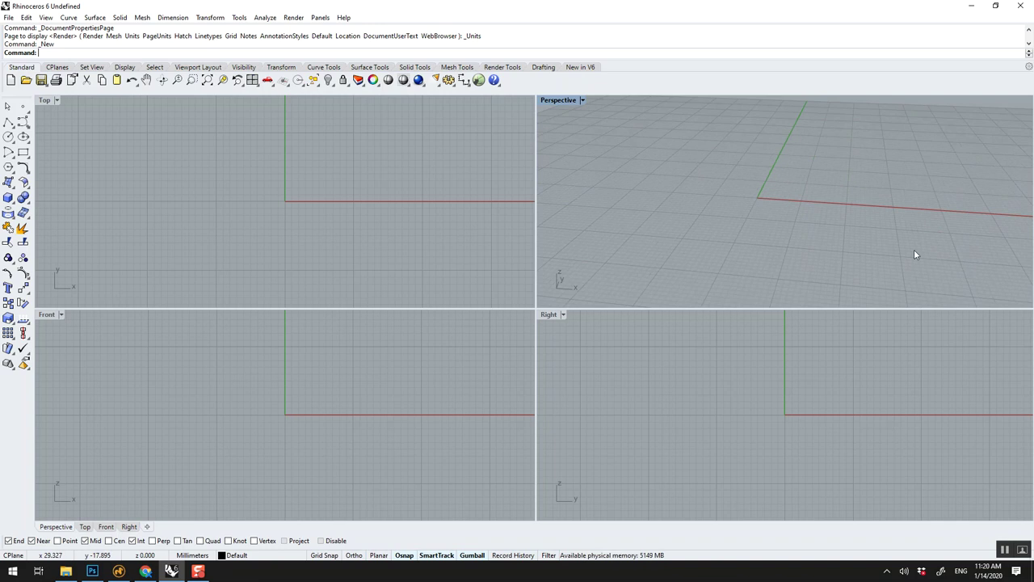
scroll(949, 251, up, 3)
shift+right_drag(809, 194, 776, 201)
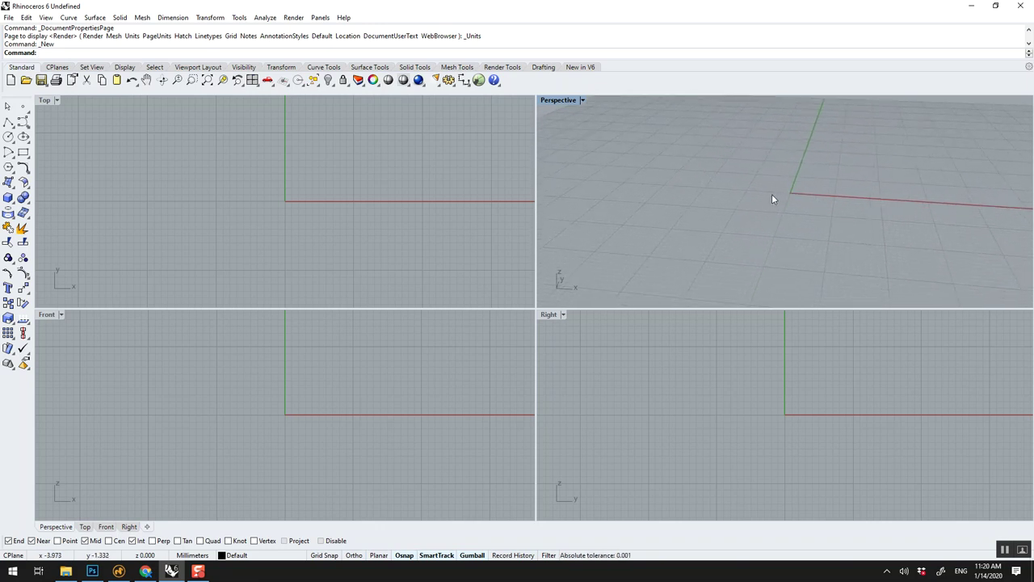
double_click(575, 100)
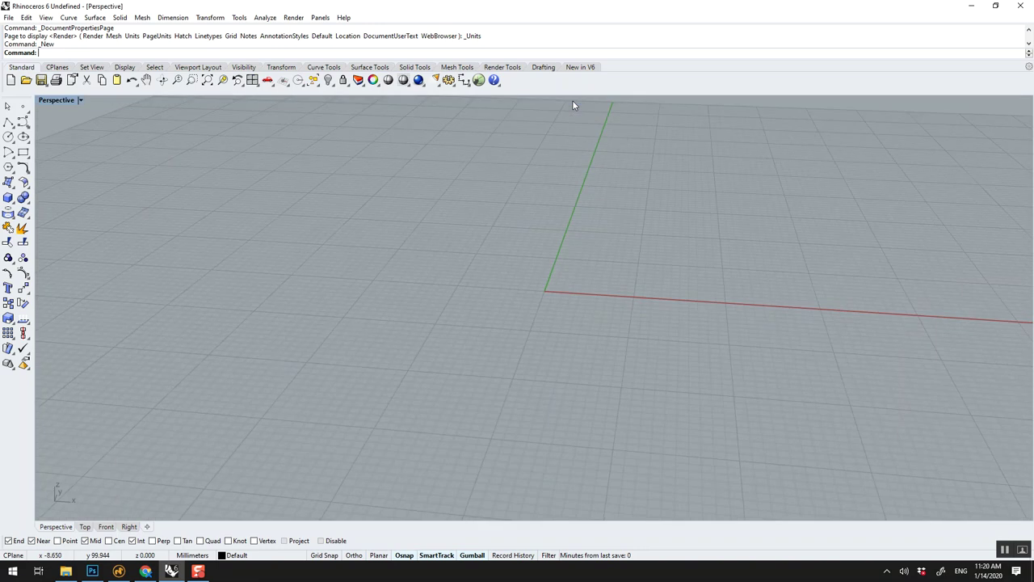
double_click(53, 101)
double_click(51, 101)
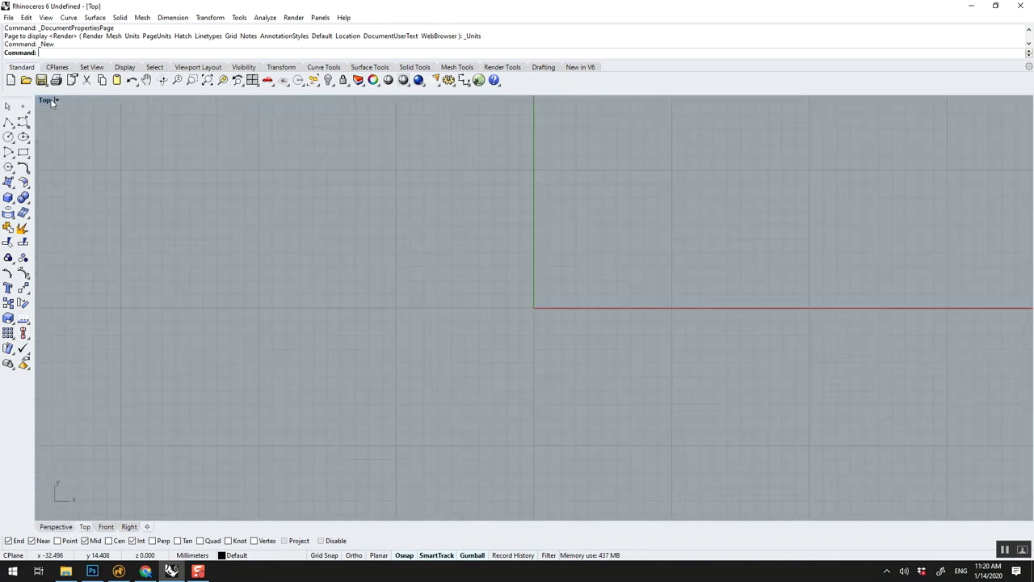
double_click(51, 100)
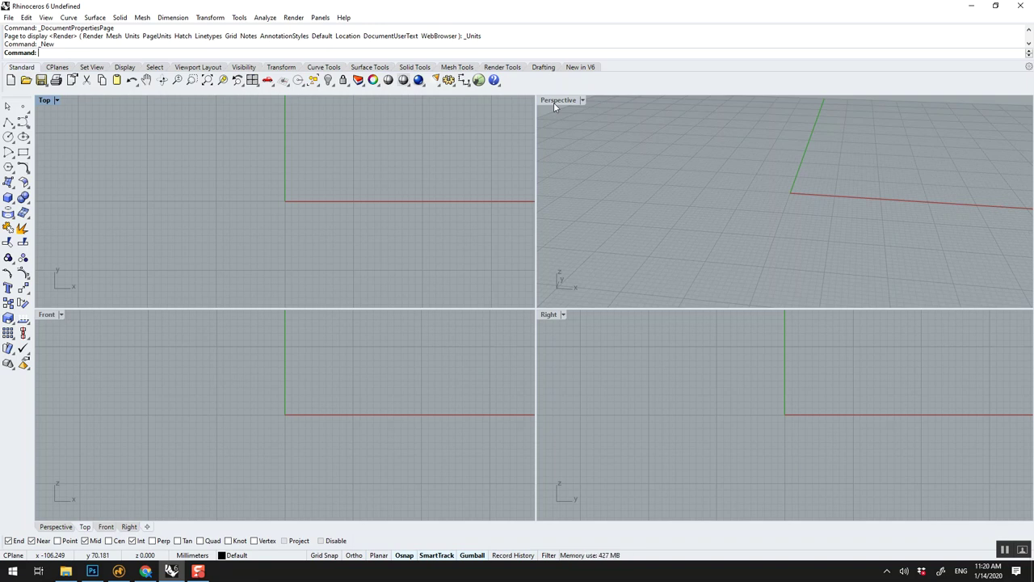
- Draw a Corner to Corner, Height box in Perspective from two base corners and a height, then select it
click(119, 18)
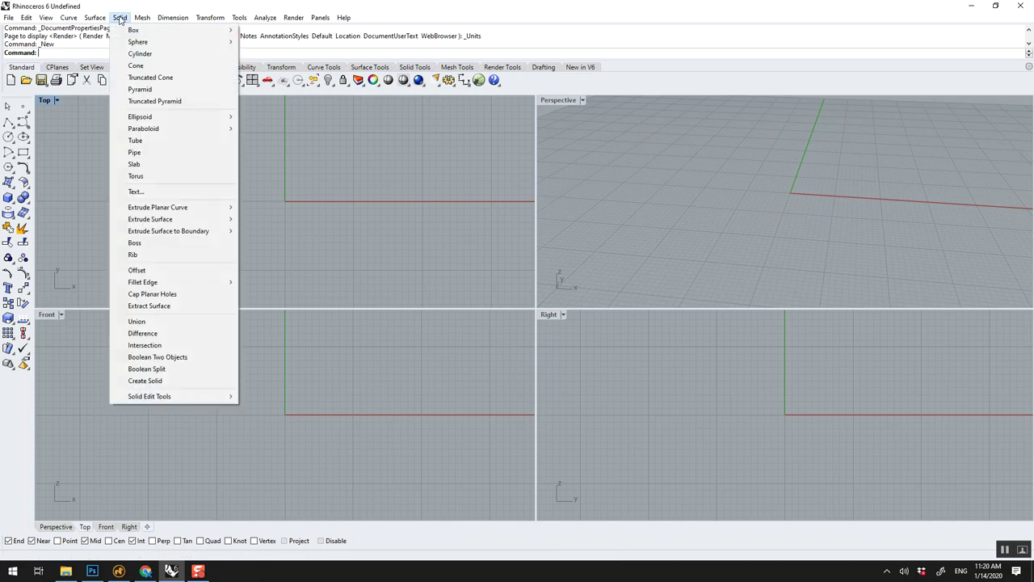
mouse_move(137, 30)
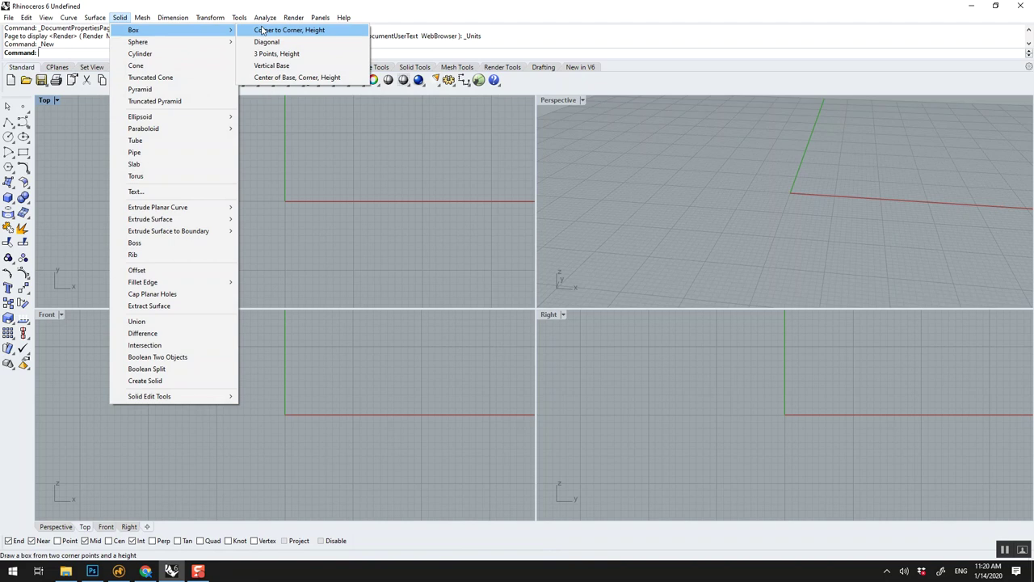
click(320, 34)
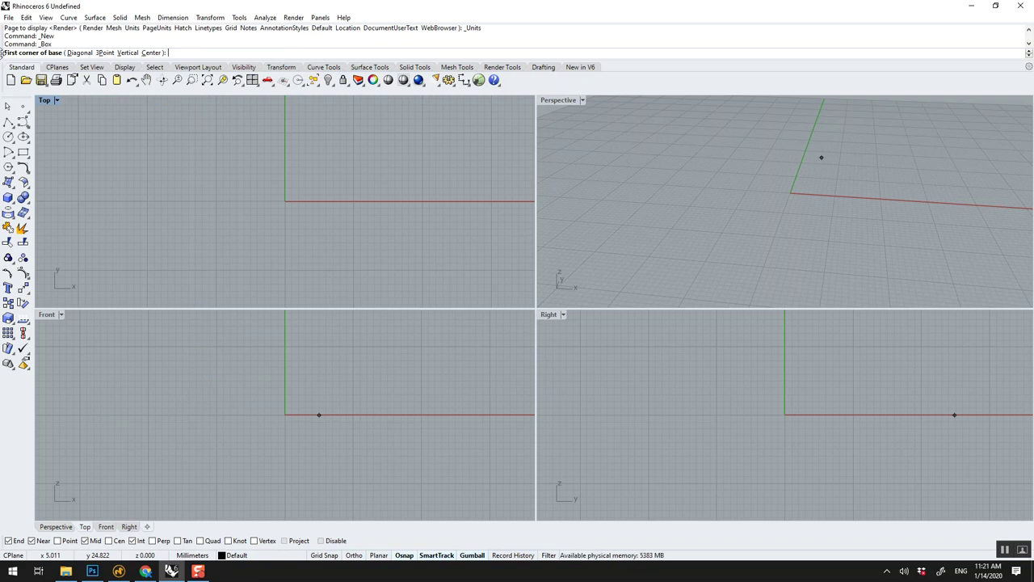
click(639, 147)
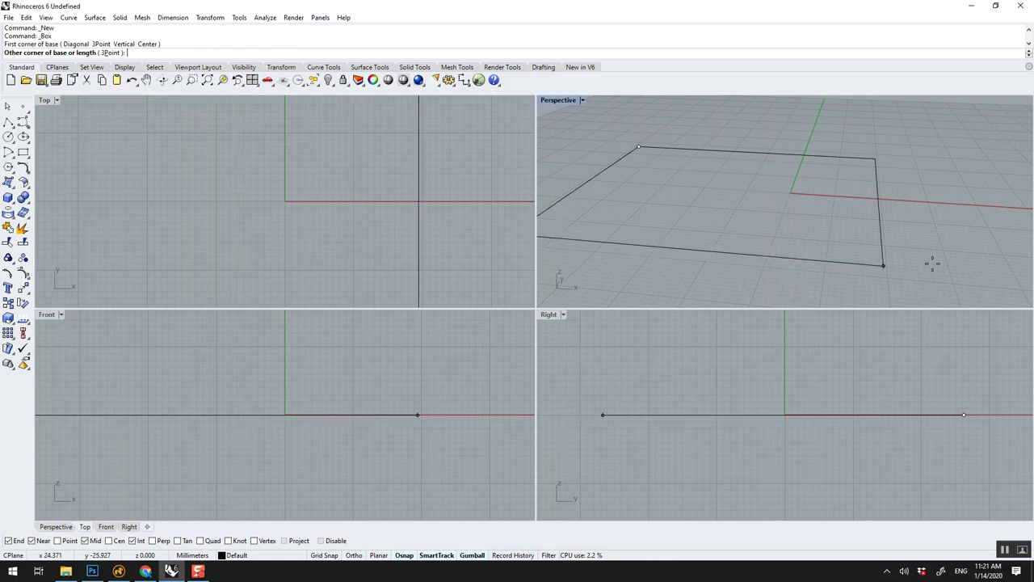
click(959, 260)
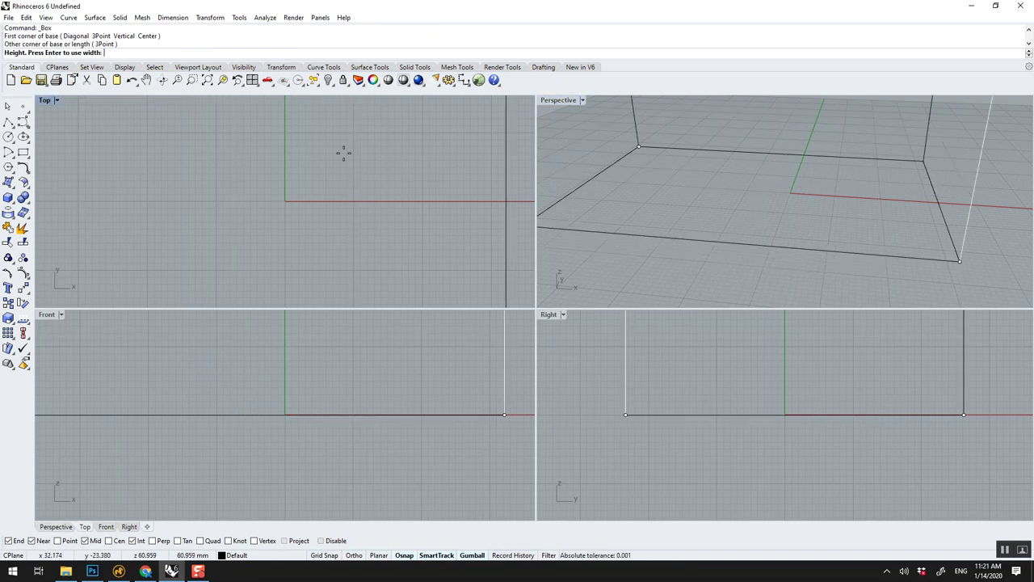
click(722, 207)
scroll(724, 209, down, 3)
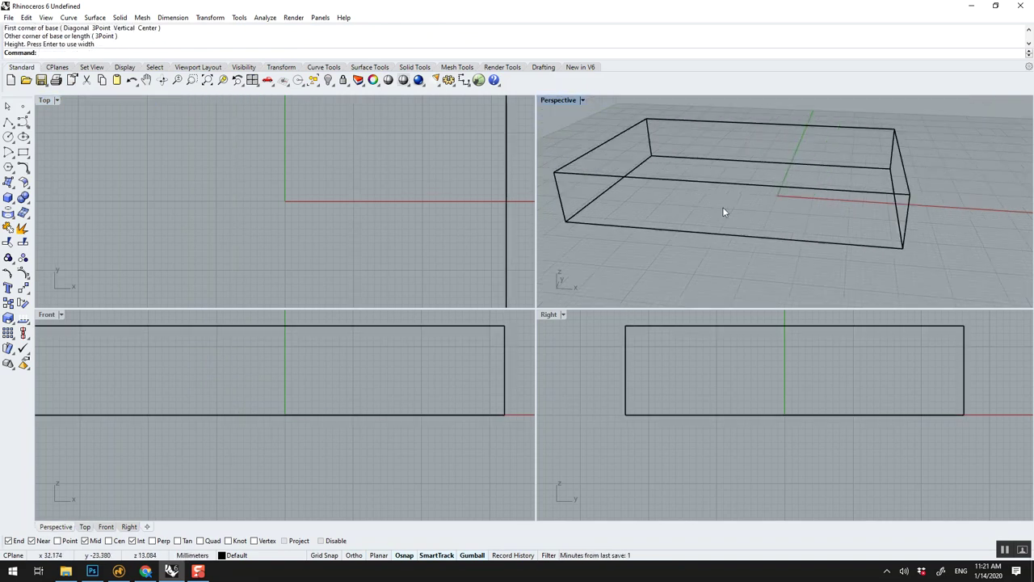
scroll(726, 210, down, 2)
scroll(726, 209, up, 1)
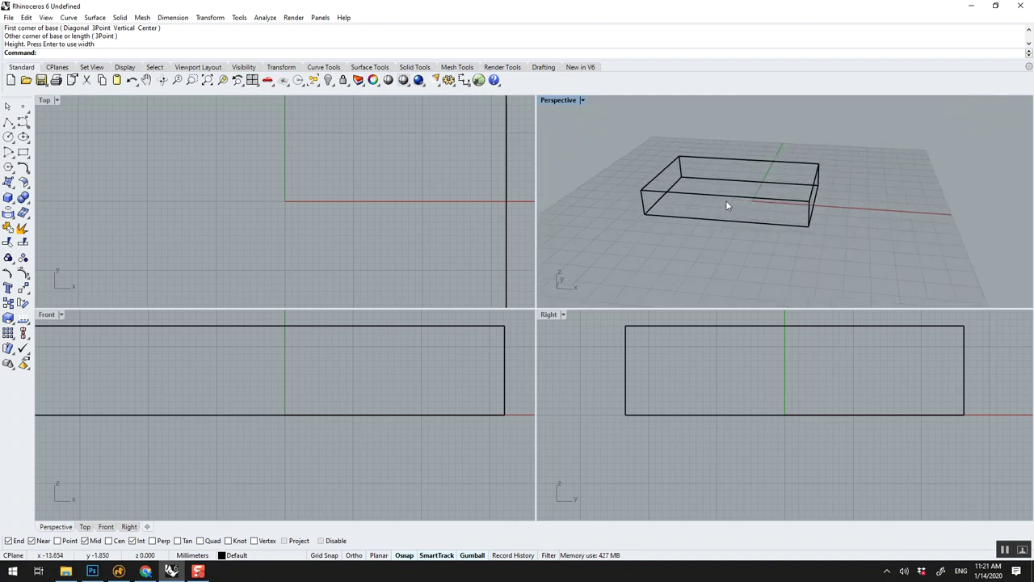
click(728, 197)
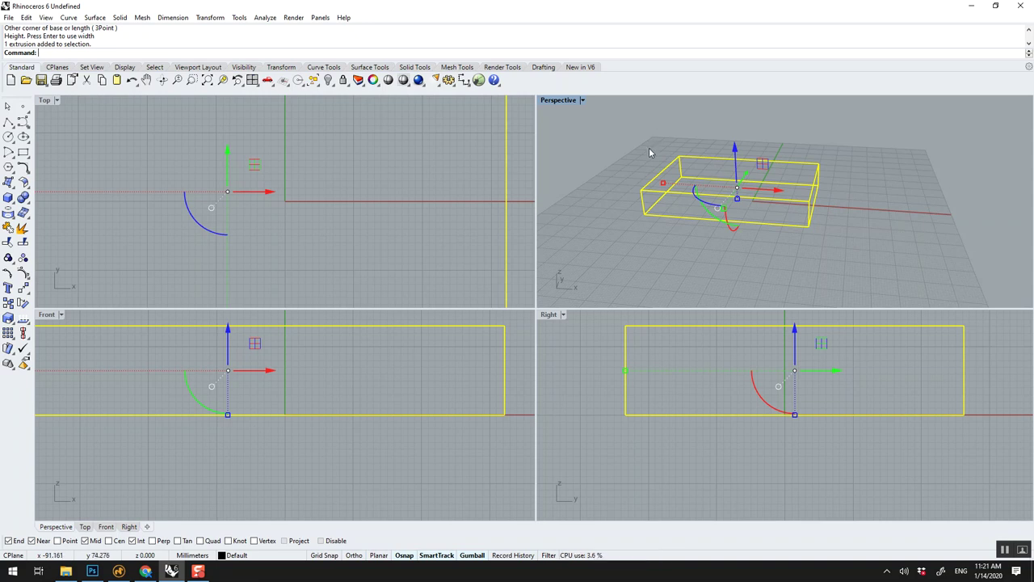
- Delete the box and restore it with Ctrl+Z, then set Perspective to Shaded display
key(Delete)
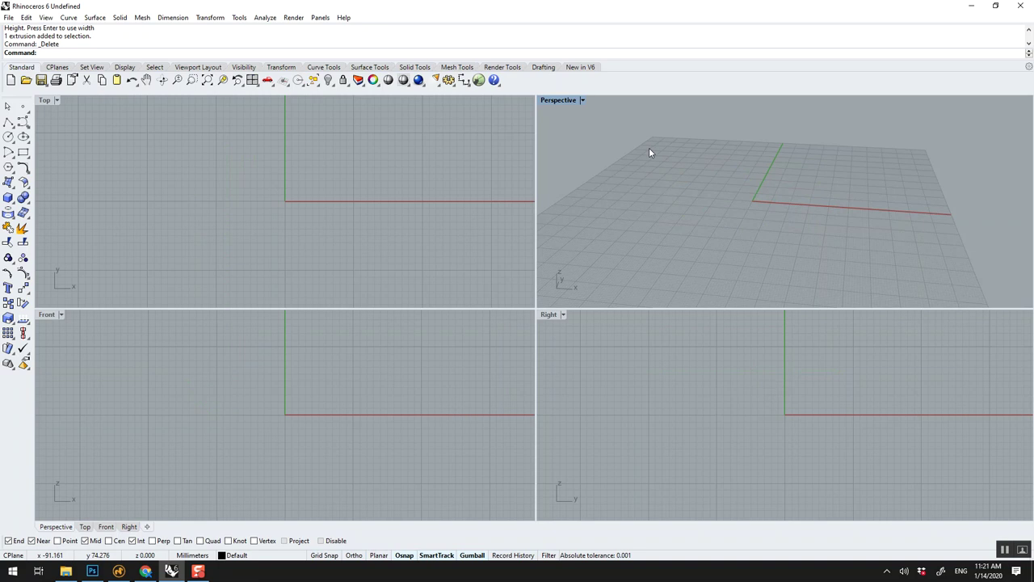
key(ctrl+z)
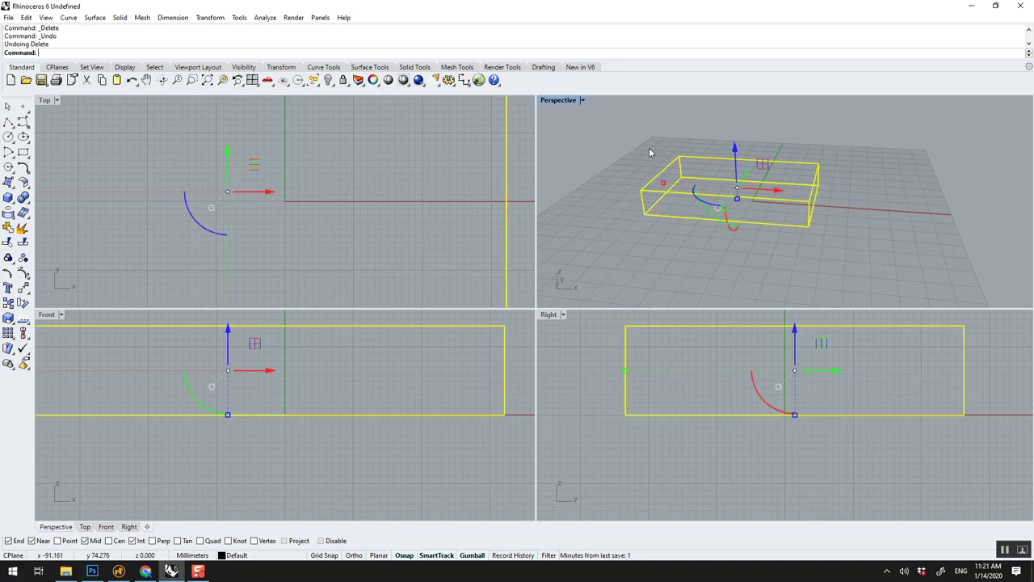
click(582, 100)
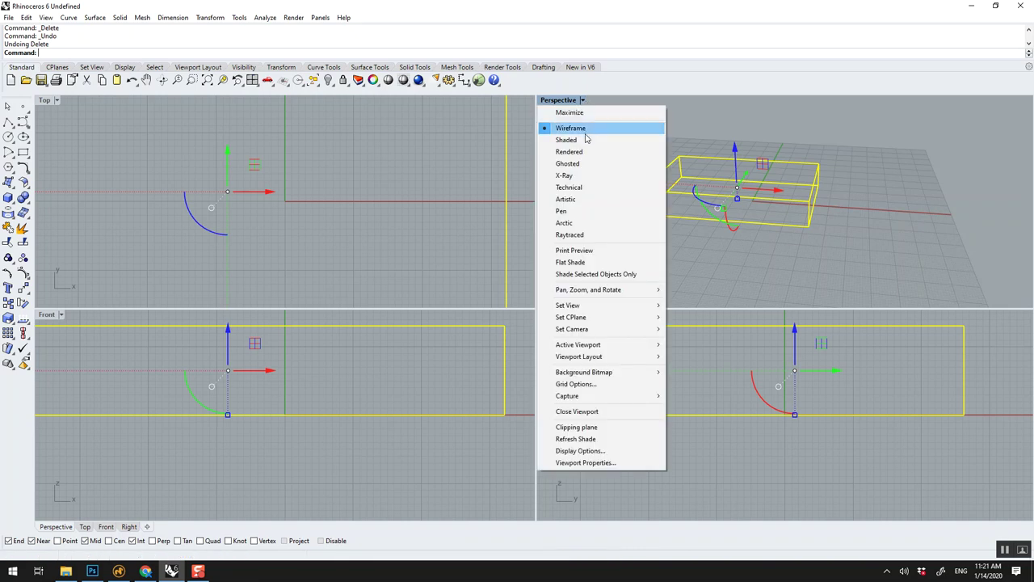
click(586, 139)
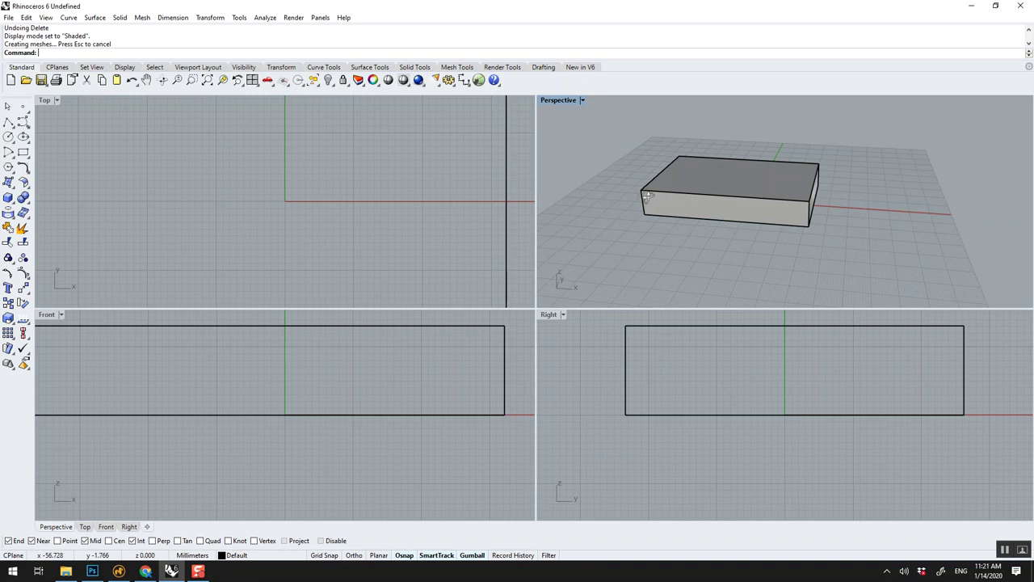
- Zoom and pan the Top, Front and Right views to frame the box
scroll(368, 179, down, 3)
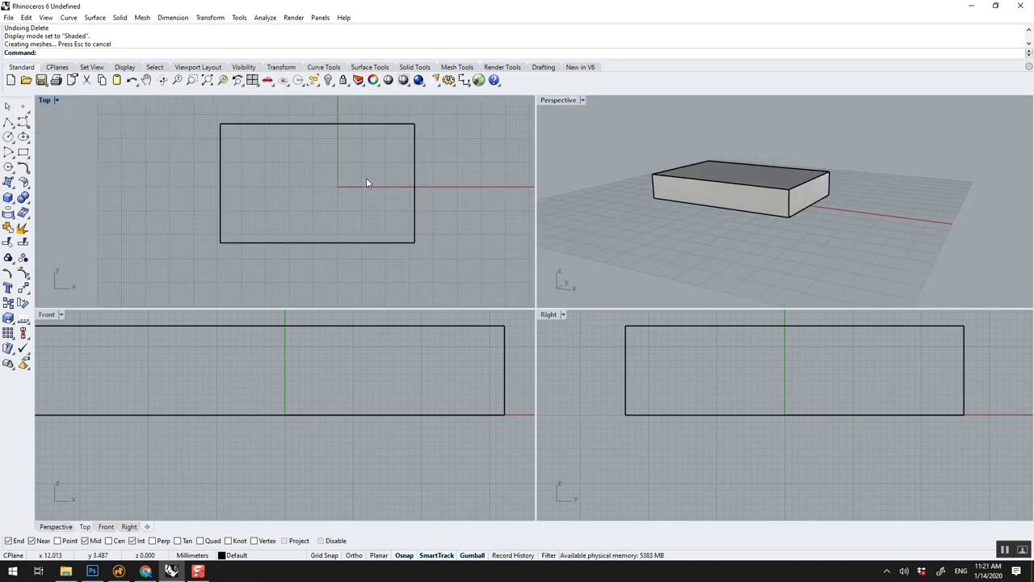
scroll(348, 370, down, 3)
scroll(678, 410, down, 2)
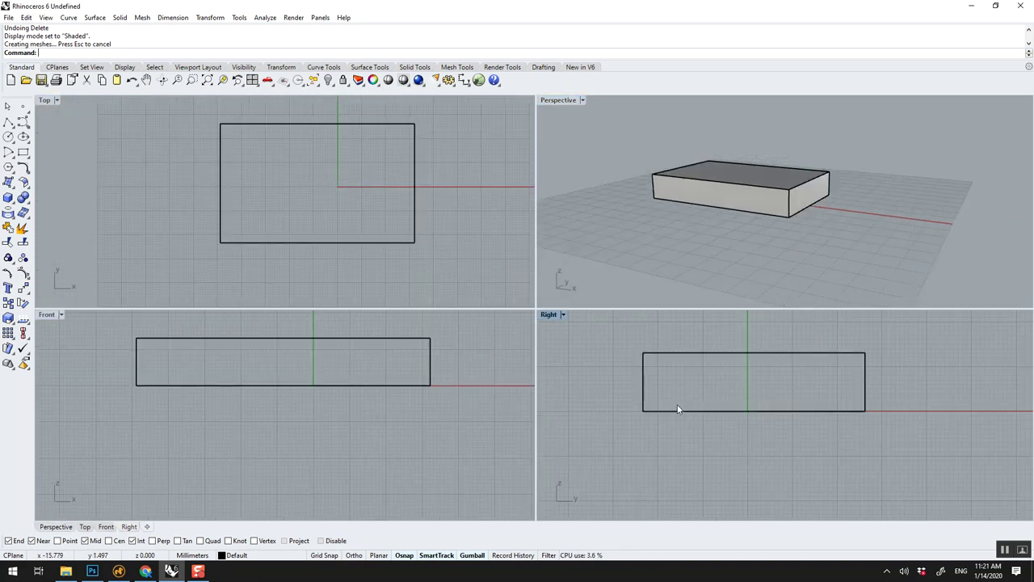
right_drag(702, 401, 716, 437)
right_drag(388, 386, 411, 429)
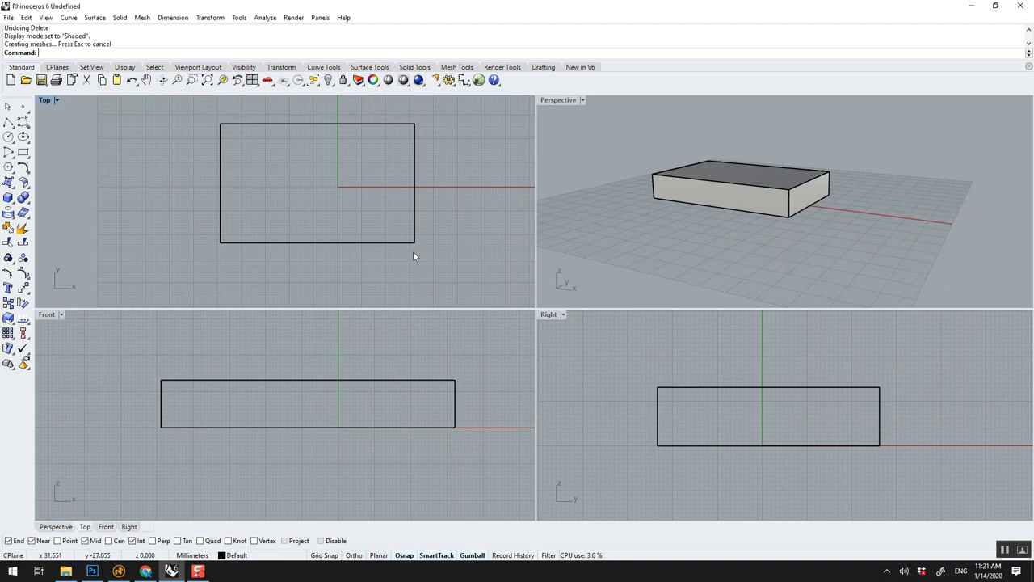
right_drag(413, 256, 418, 269)
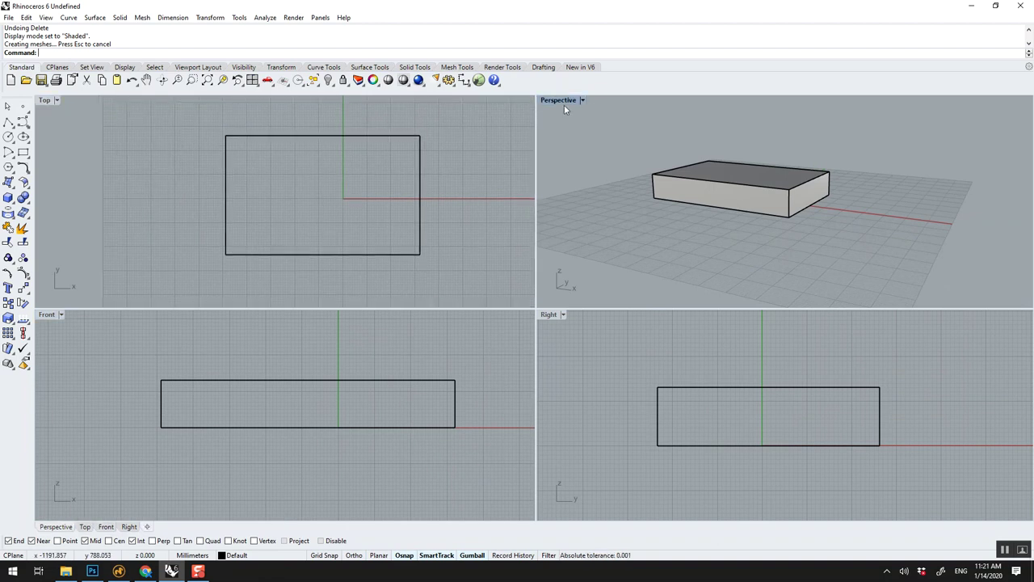
- Maximize the Perspective view, select the box with Gumball on, and raise it slightly along Z
double_click(564, 103)
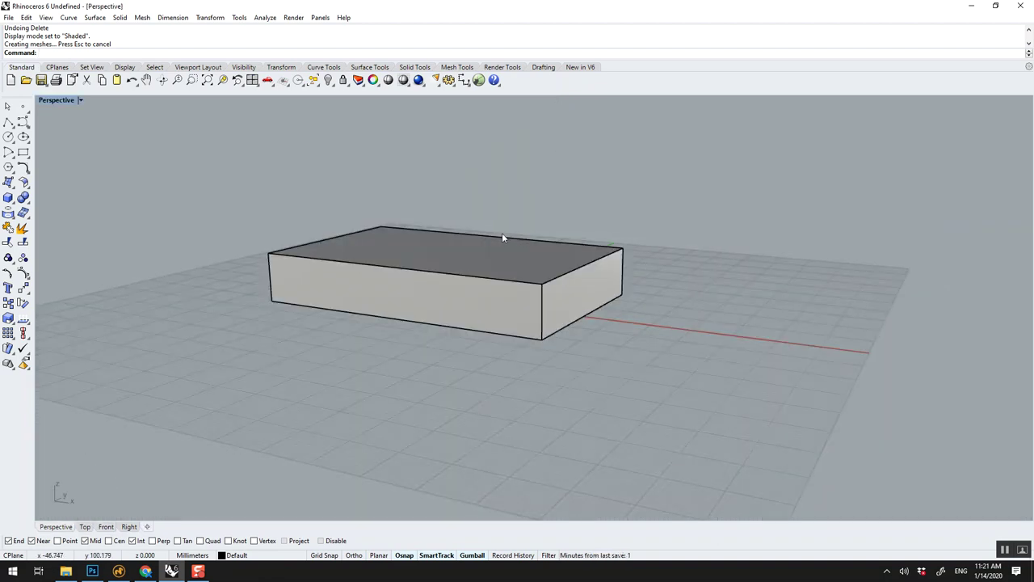
right_drag(502, 234, 557, 293)
click(557, 293)
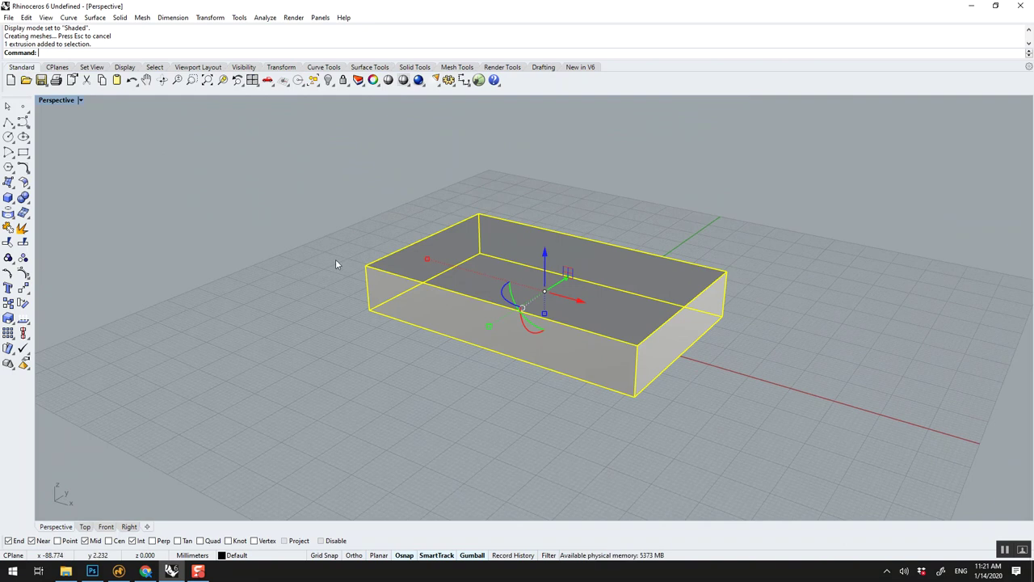
click(471, 556)
click(471, 555)
mouse_move(547, 265)
mouse_down()
mouse_move(547, 113)
mouse_move(547, 253)
mouse_up()
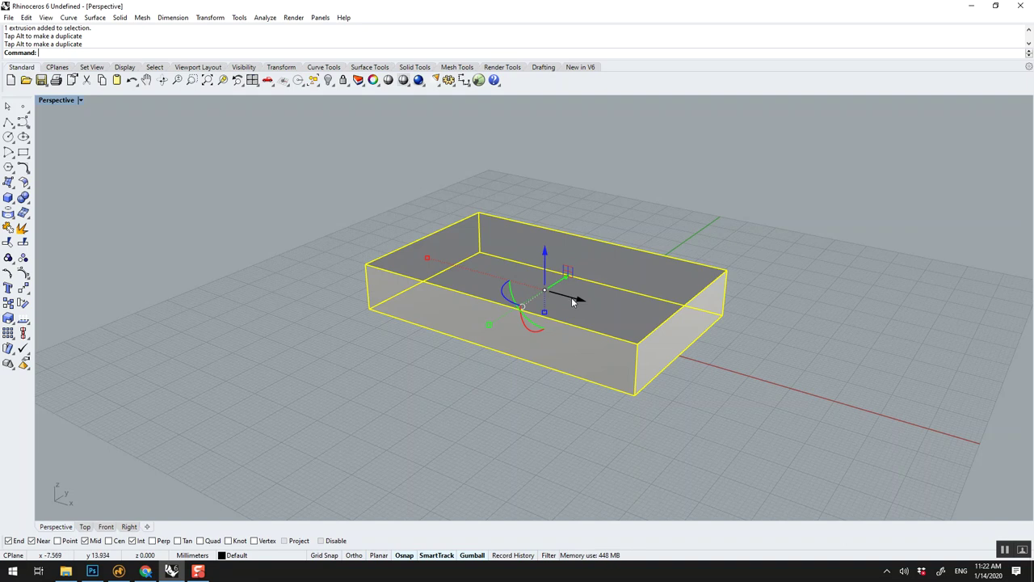
- Slide the box around the ground plane with gumball drags, undoing one move
drag(573, 299, 634, 327)
drag(622, 290, 743, 197)
key(ctrl+z)
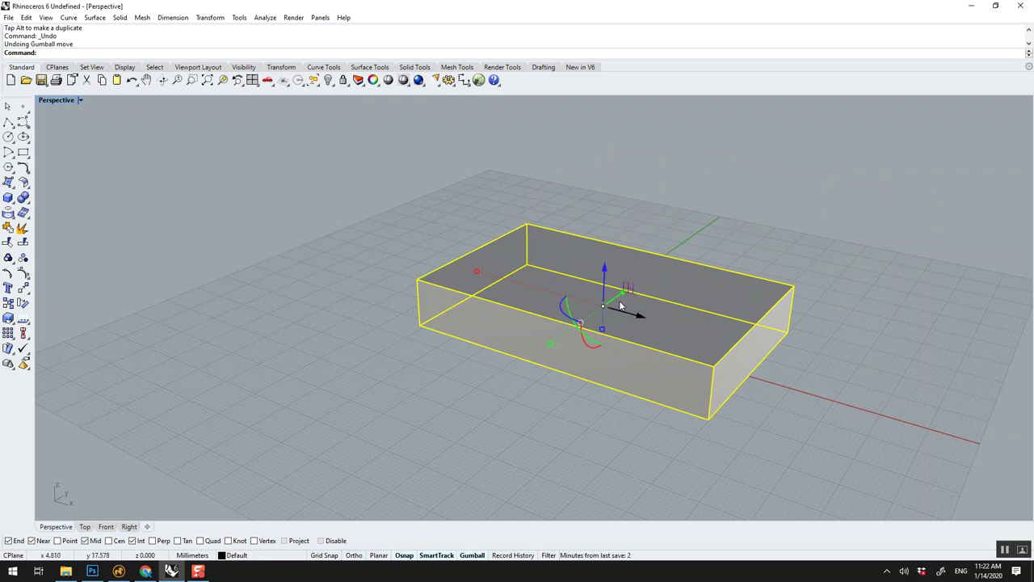
drag(627, 289, 603, 280)
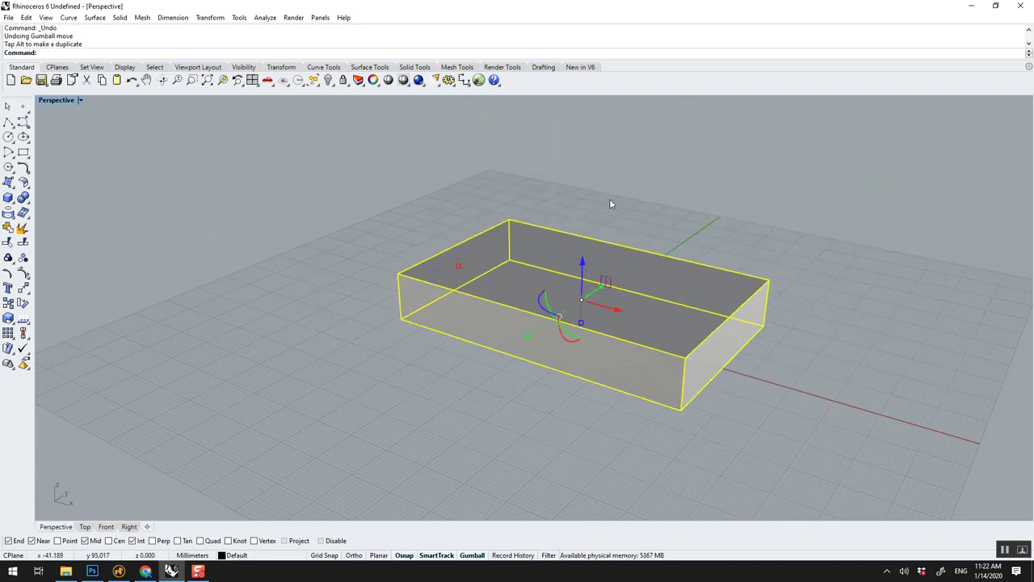
click(610, 204)
click(605, 279)
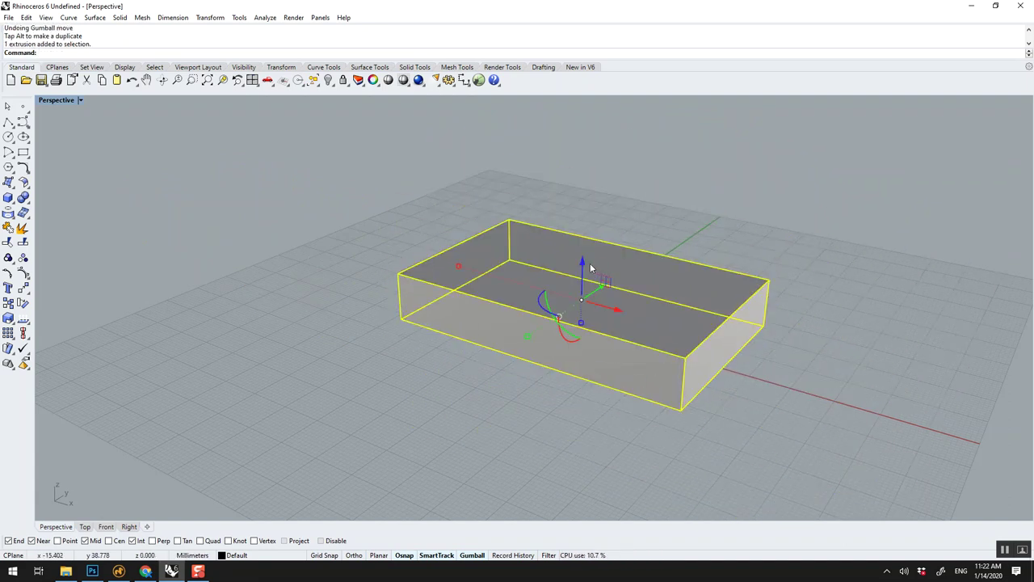
- Try an exact vertical gumball move of 1, then undo back to the original position
click(582, 263)
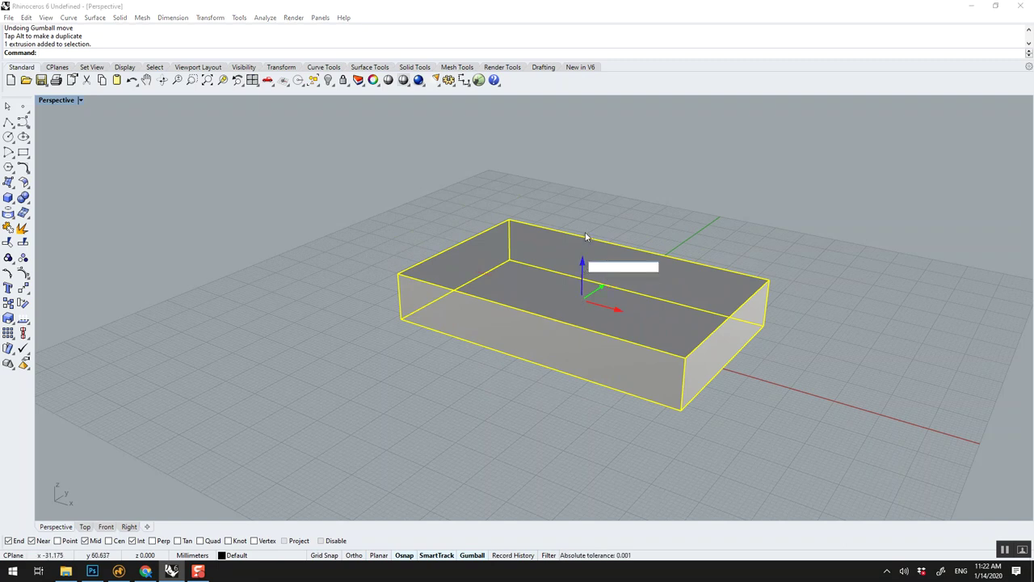
text(10)
key(Return)
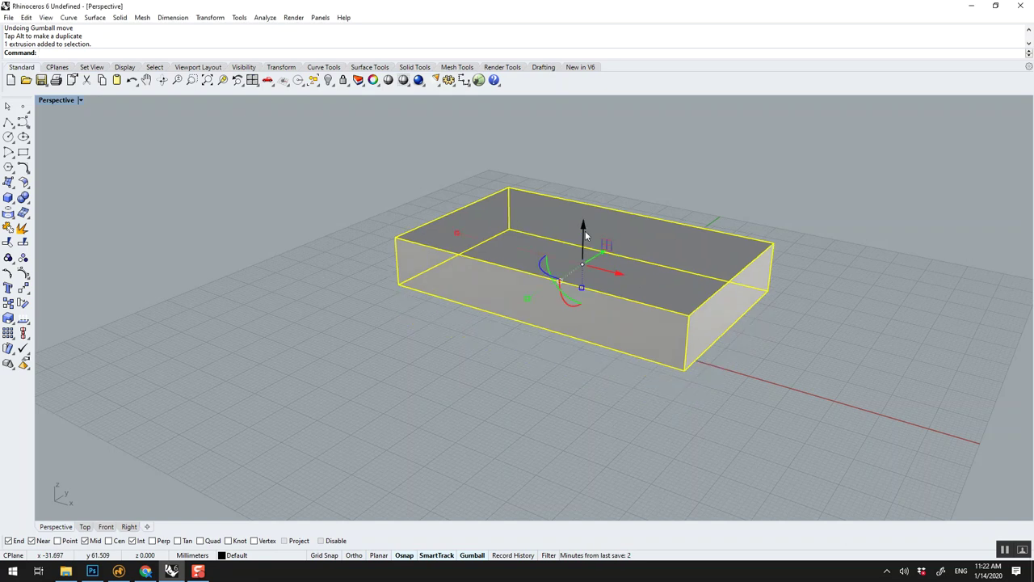
key(ctrl+z)
click(583, 260)
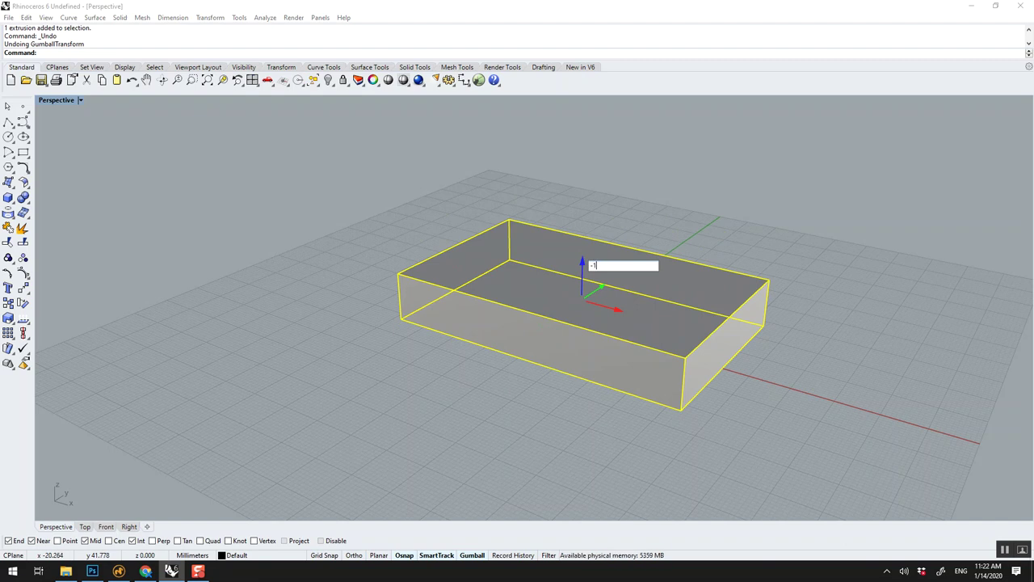
key(Escape)
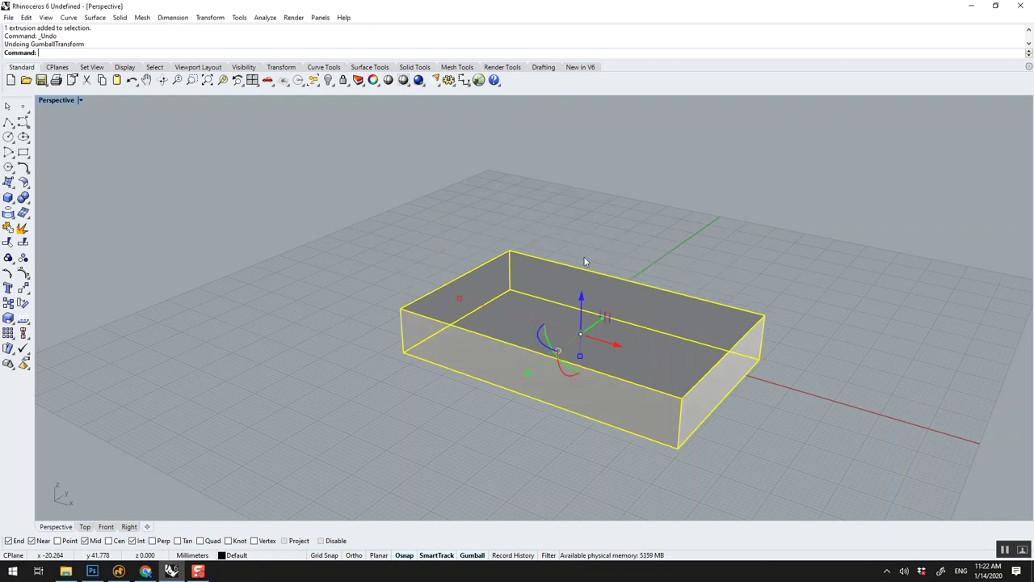
key(ctrl+z)
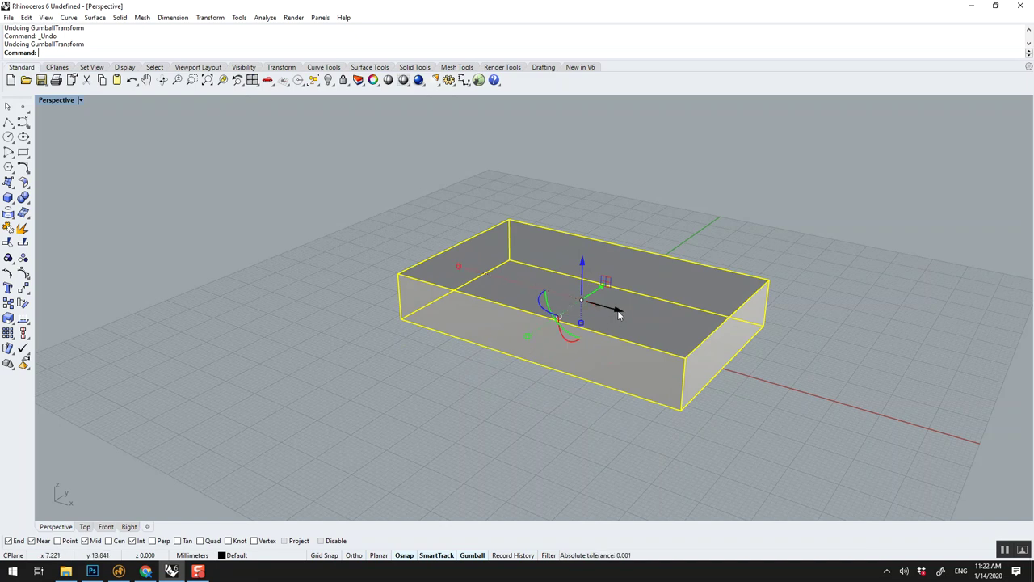
drag(463, 266, 321, 211)
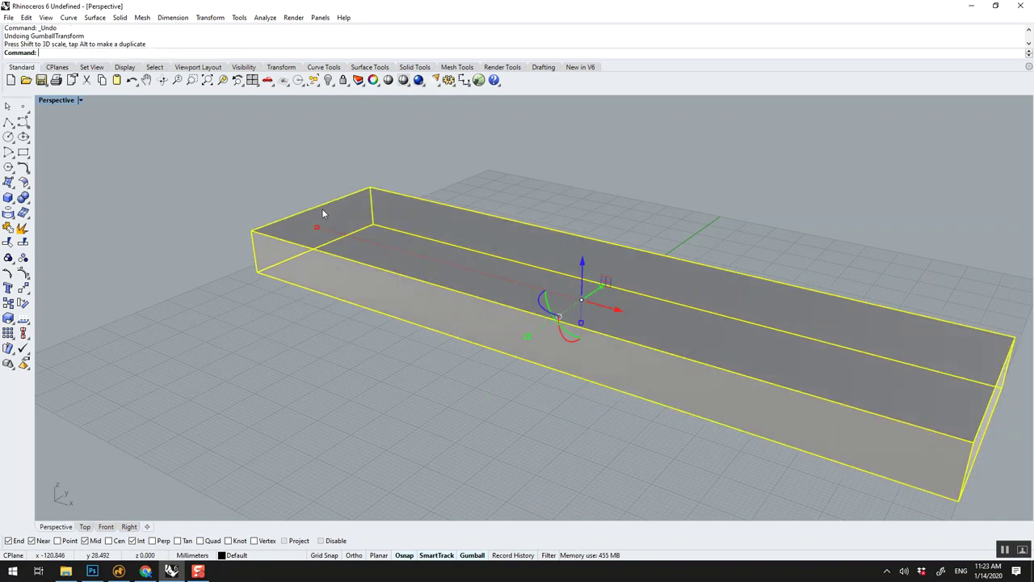
click(319, 226)
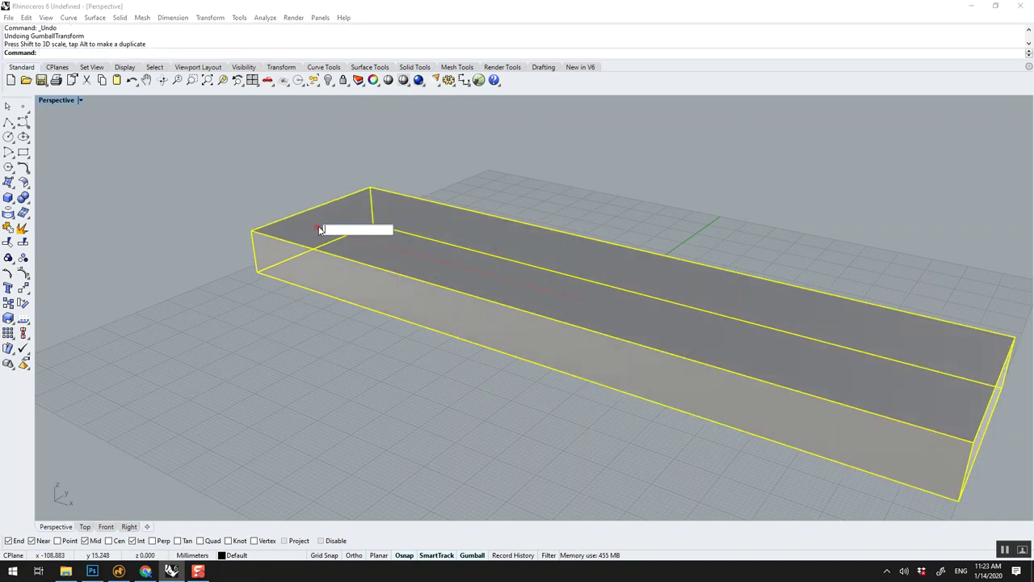
text(1)
key(Return)
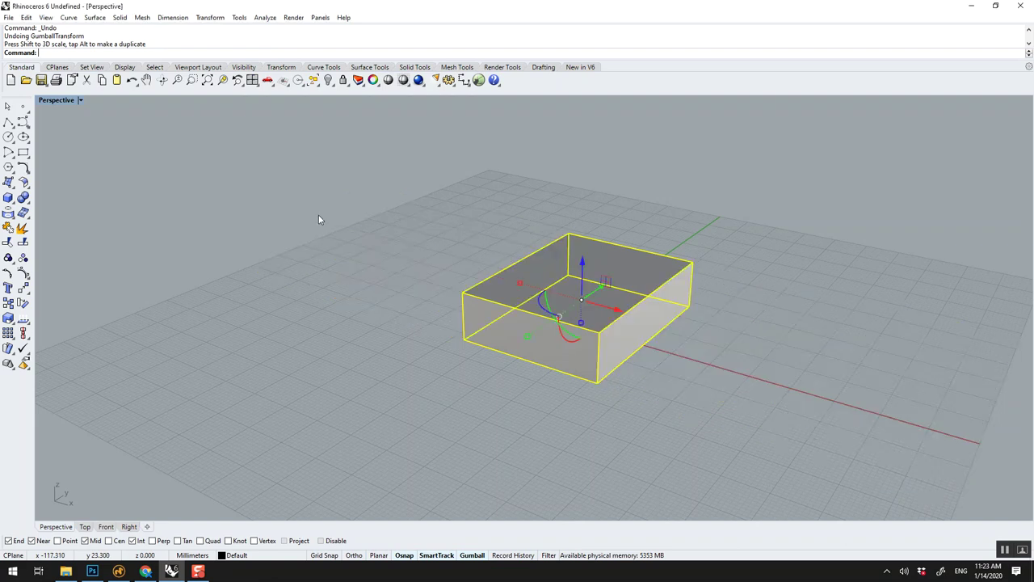
key(ctrl+z)
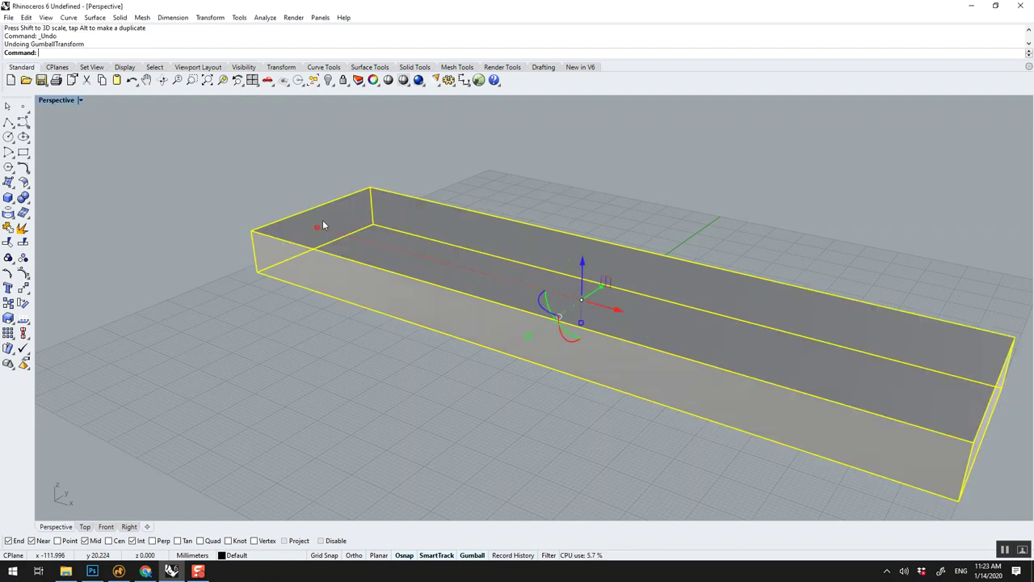
key(ctrl+z)
click(526, 334)
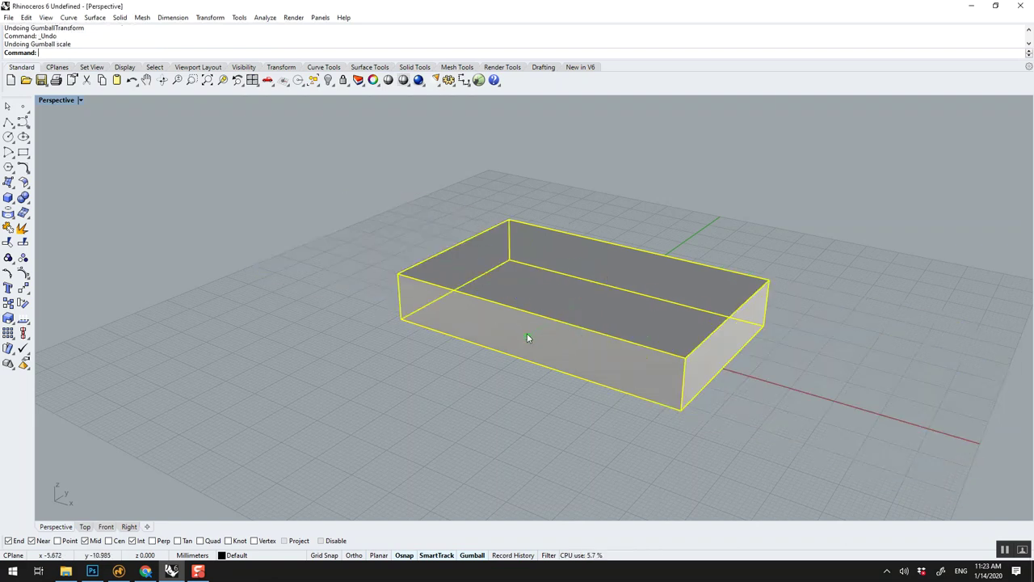
text(0.)
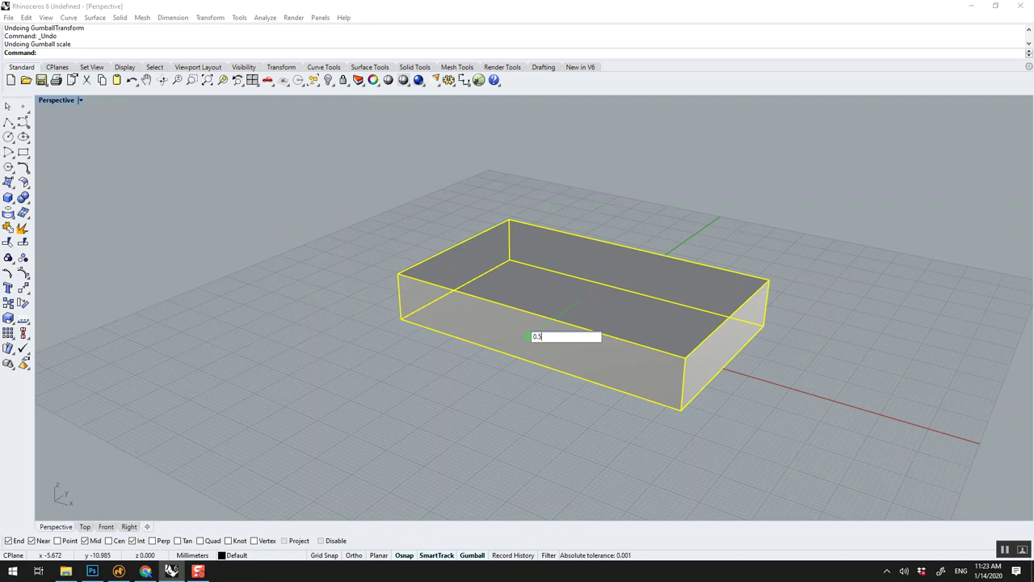
text(5)
key(Return)
key(ctrl+z)
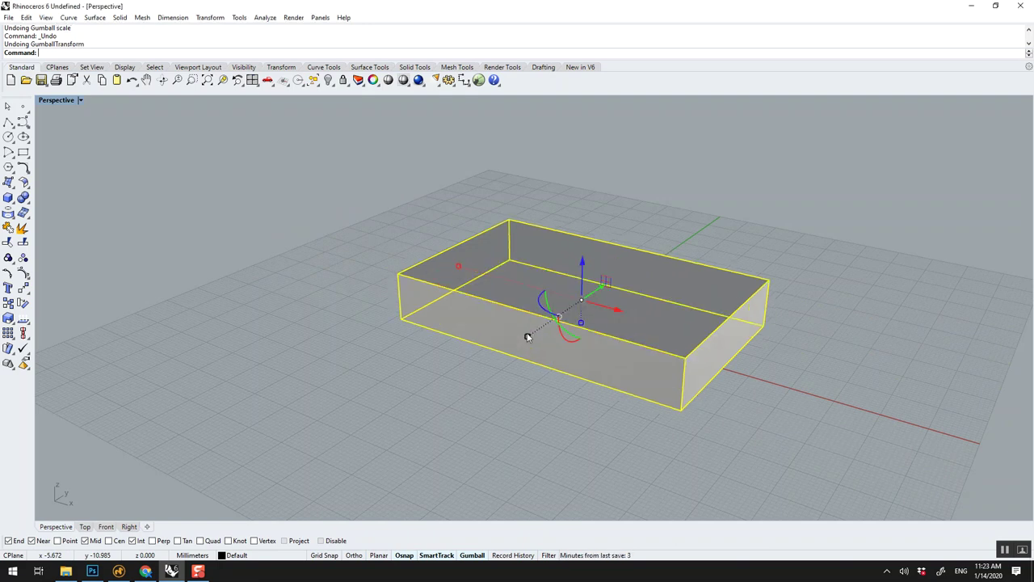
- Scale the box slightly larger with the gumball, then rotate it 45° and undo the rotation
drag(527, 338, 534, 370)
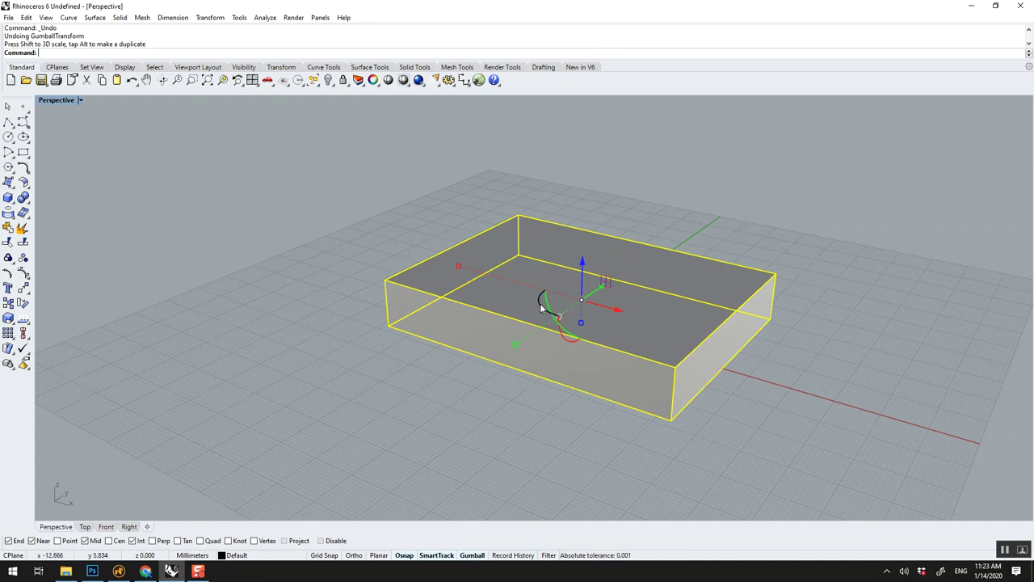
mouse_move(539, 304)
mouse_down()
mouse_move(545, 318)
mouse_move(538, 305)
mouse_up()
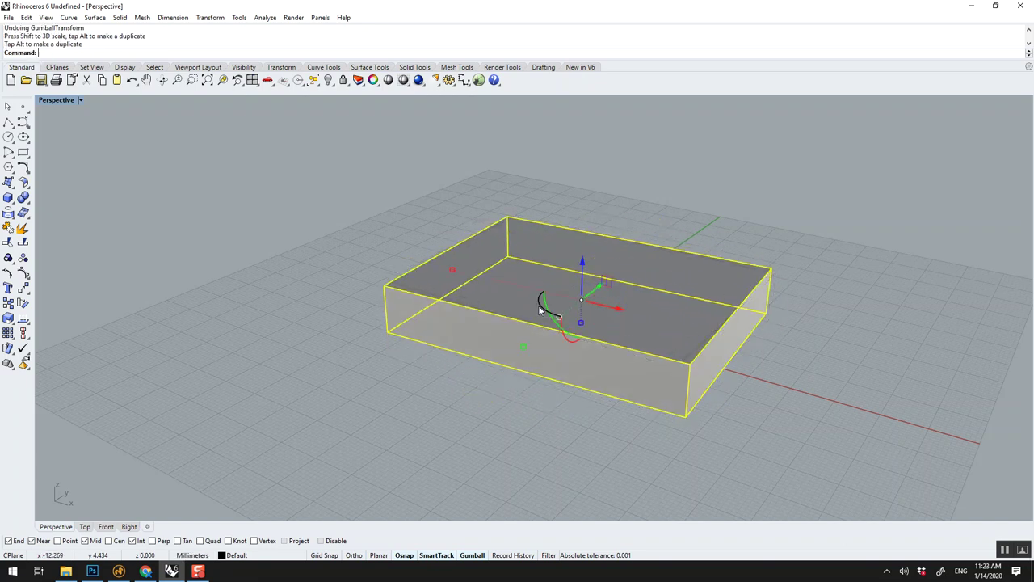
click(543, 299)
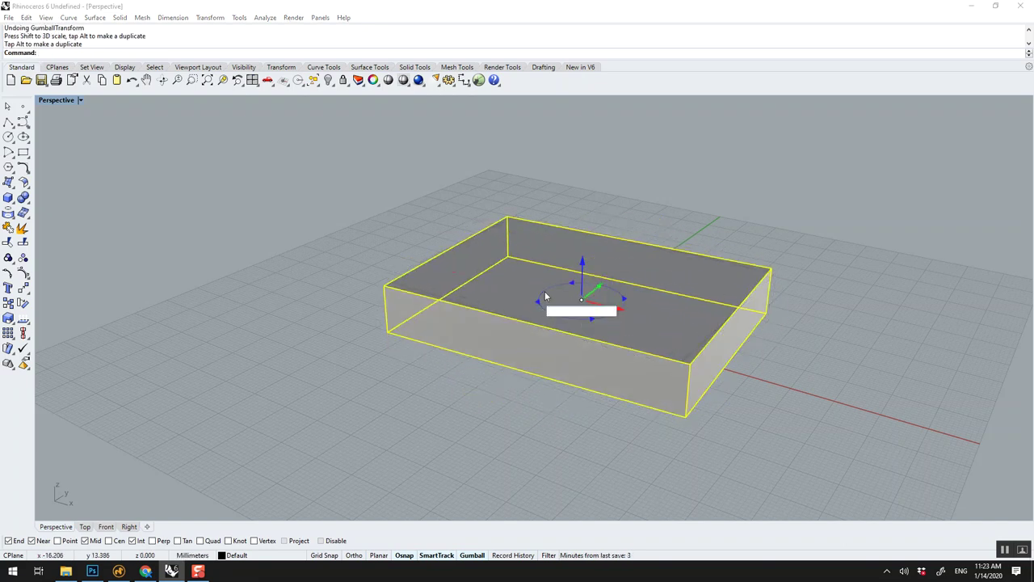
text(45)
key(Return)
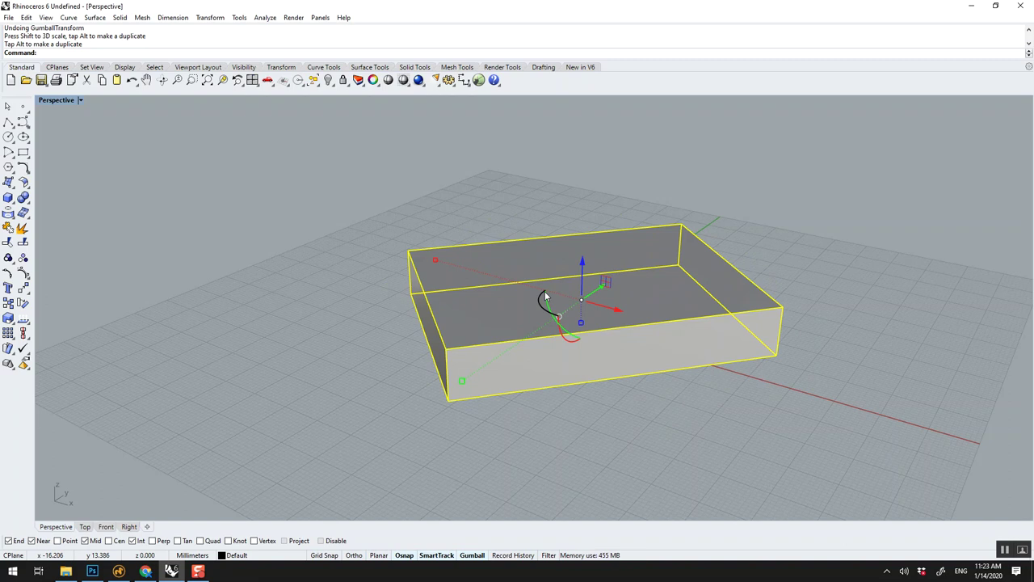
key(ctrl+z)
key(ctrl+z)
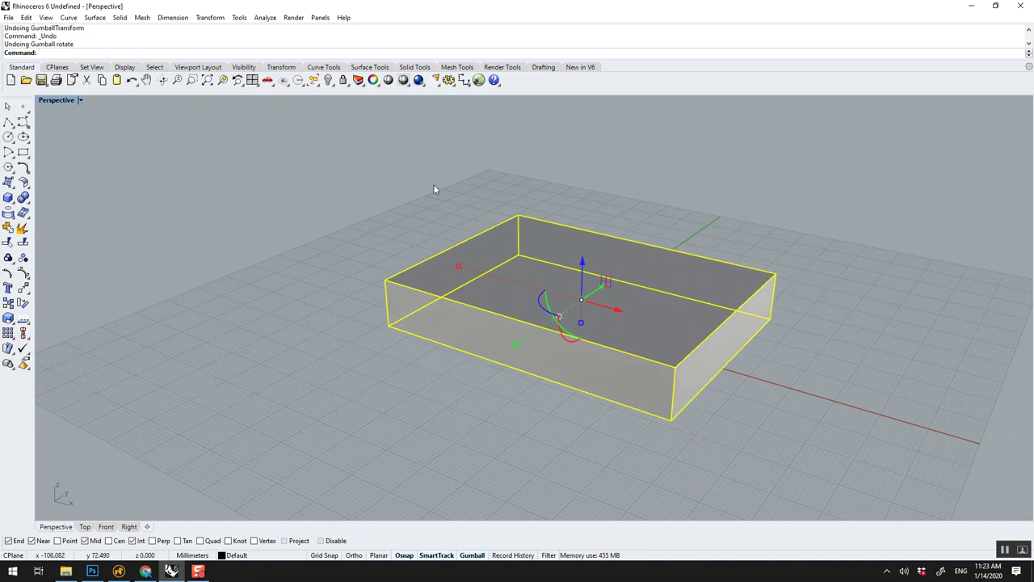
- Reselect the box and drag a copy upward above the original
click(576, 202)
click(586, 271)
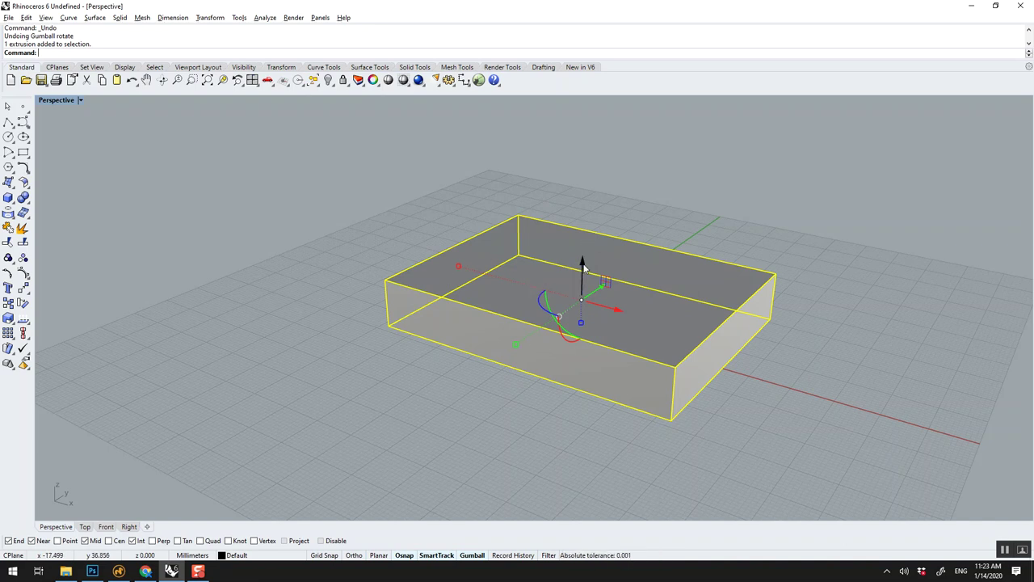
drag(585, 266, 592, 111)
- Make an Alt-drag gumball copy of the raised box, then undo the copies
key(alt)
key(alt)
key(ctrl+z)
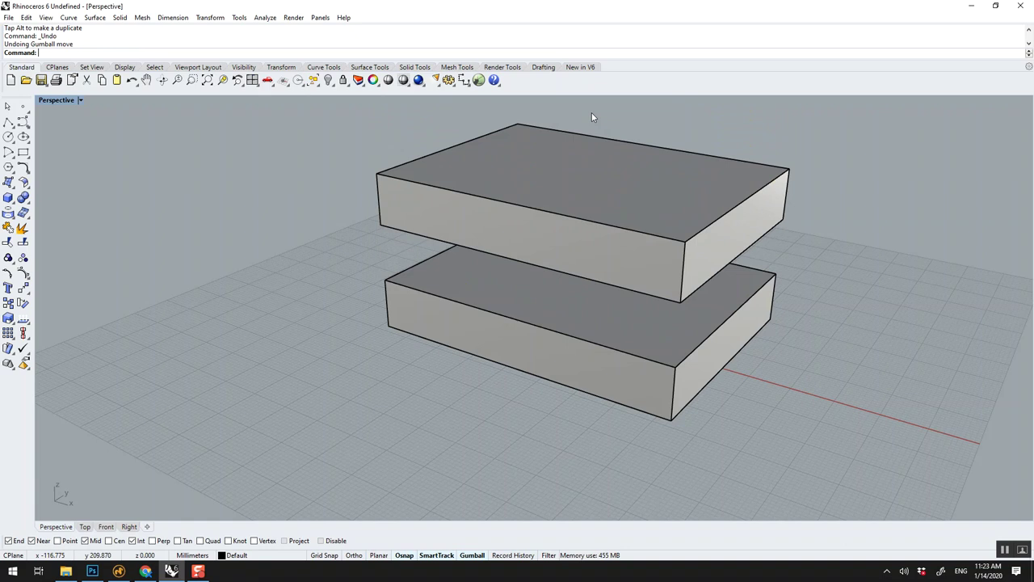
key(ctrl+z)
- Scale the box up with the gumball, then reselect it and delete it
click(567, 333)
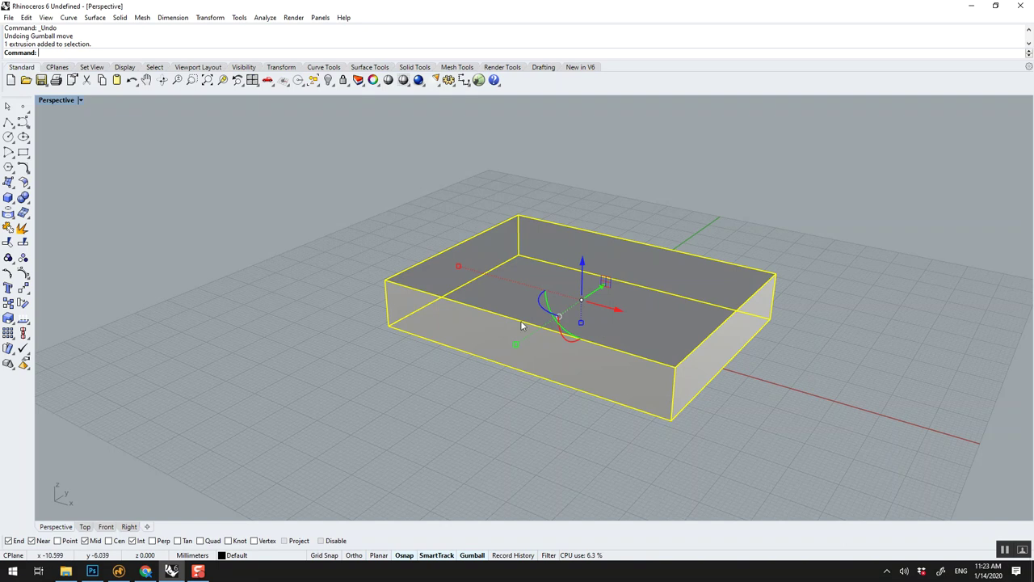
drag(462, 267, 504, 299)
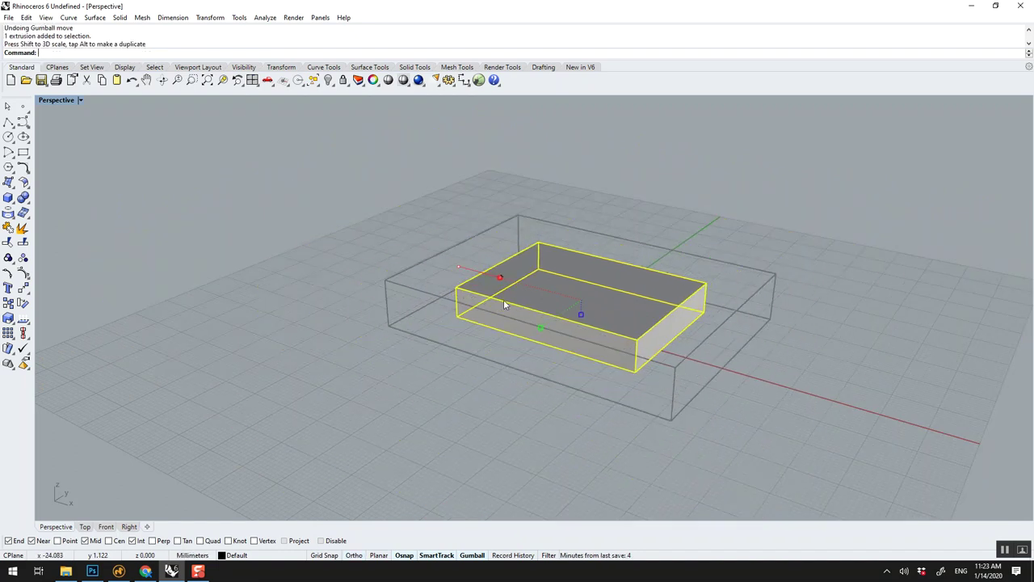
click(617, 236)
click(599, 271)
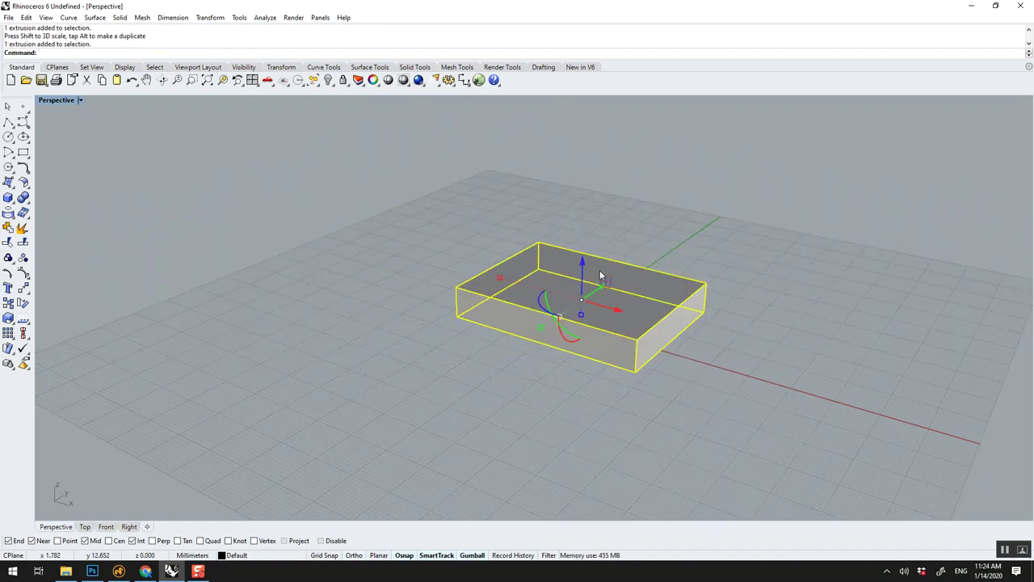
key(Delete)
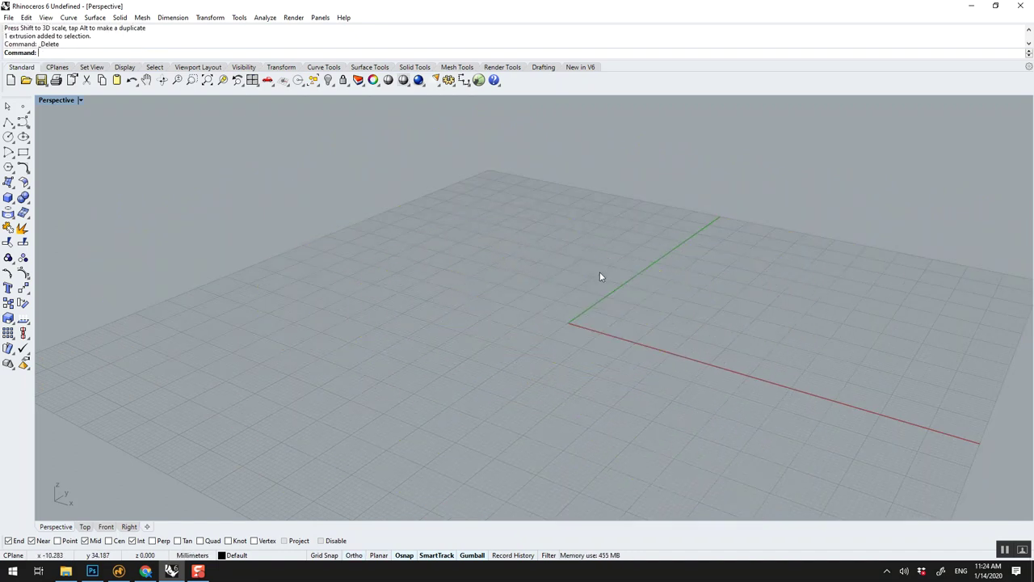
- Draw a thin corner-to-corner box slab, then select and delete it
click(119, 17)
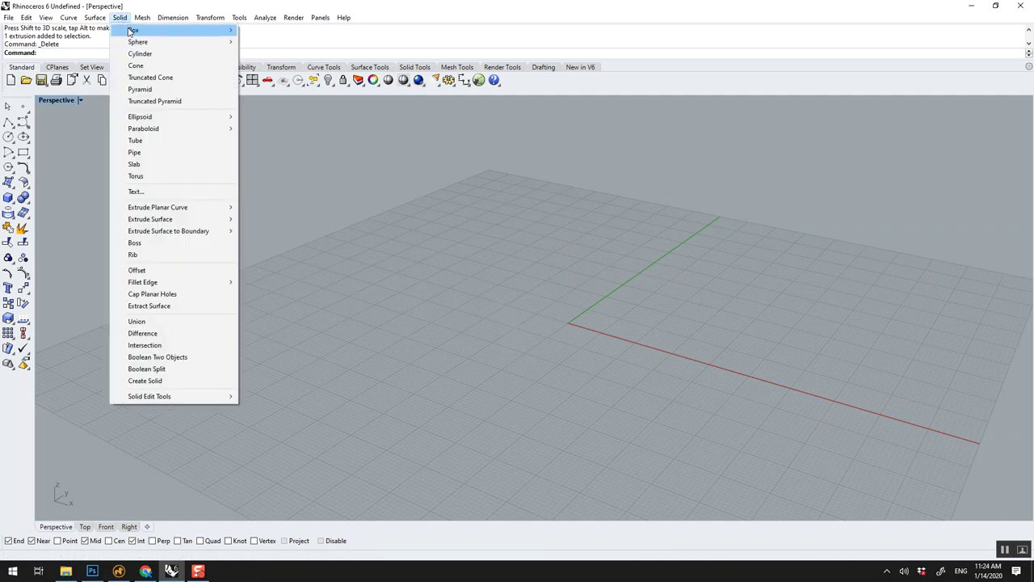
mouse_move(131, 30)
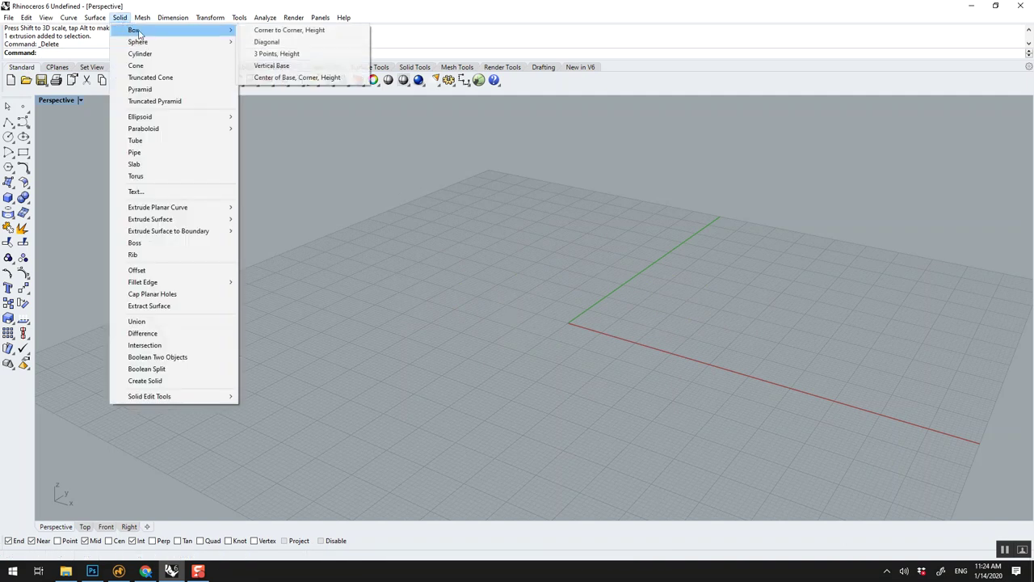
click(267, 30)
click(470, 218)
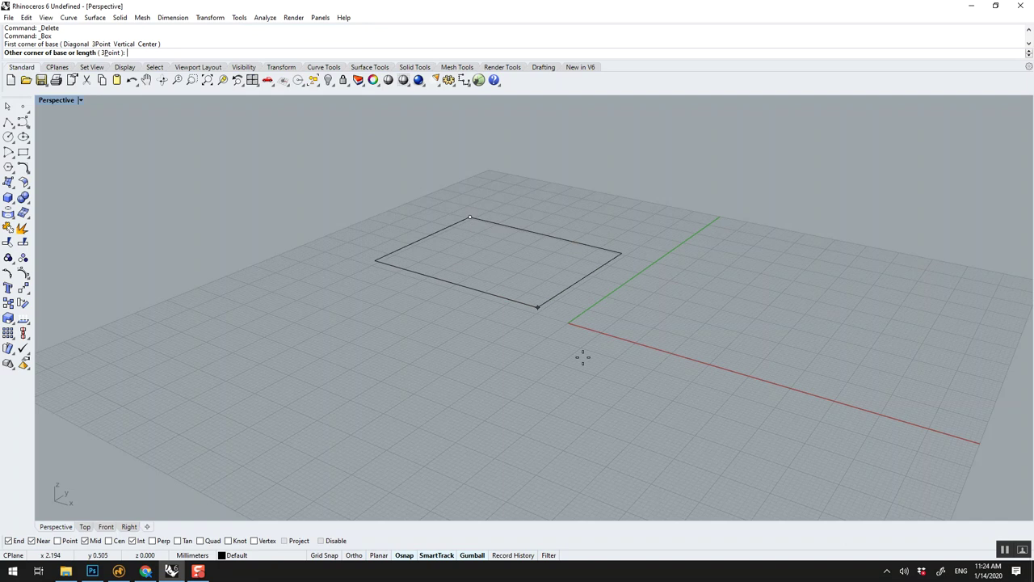
click(759, 487)
click(758, 480)
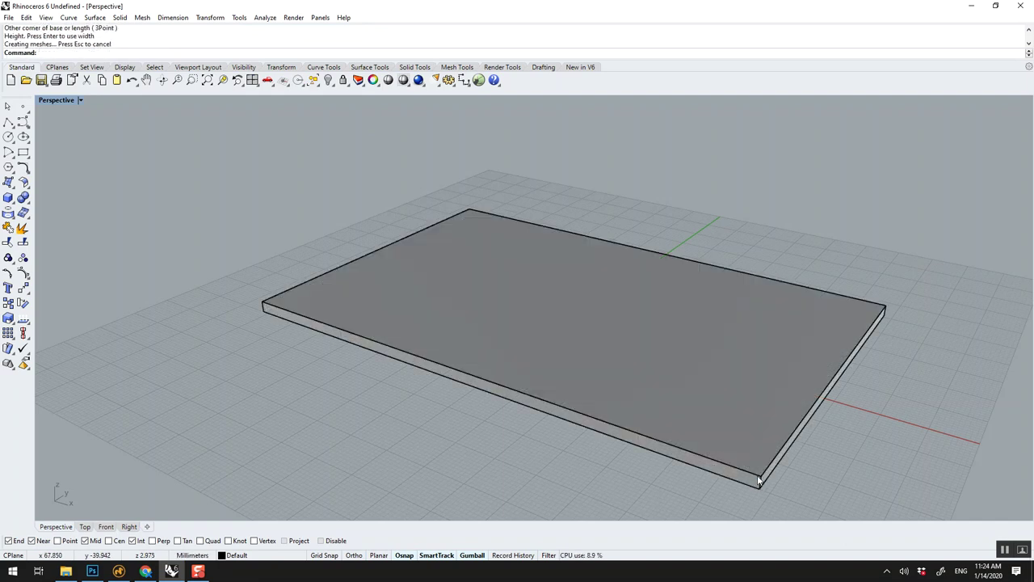
click(677, 380)
key(Delete)
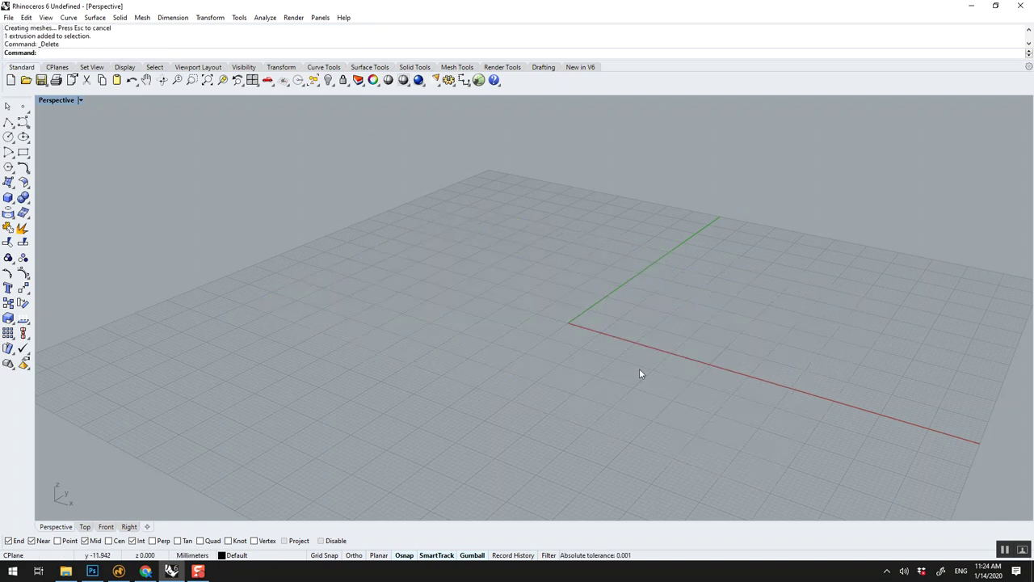
- Draw a new thin slab box from two base corners and a small thickness
click(8, 198)
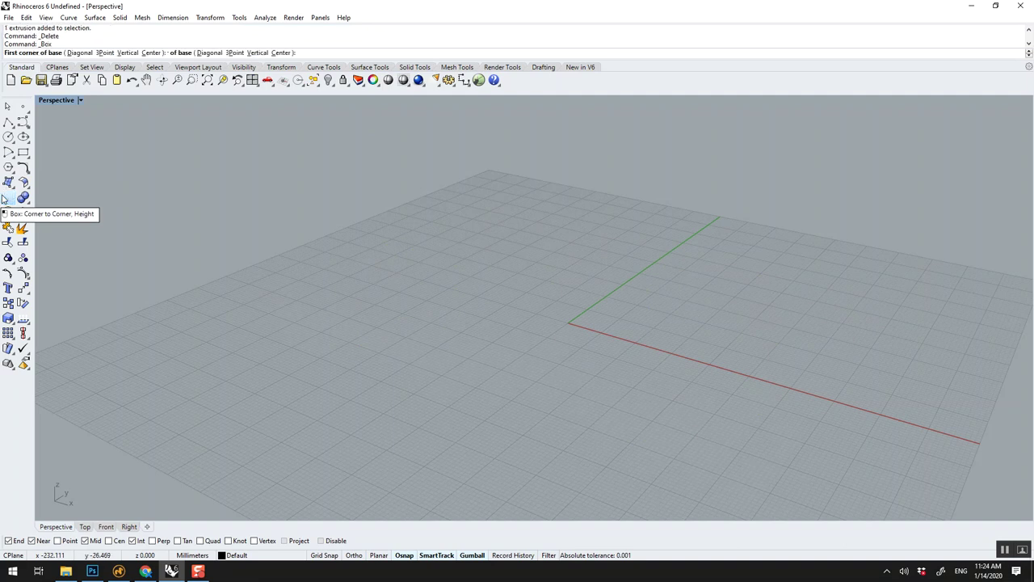
click(441, 207)
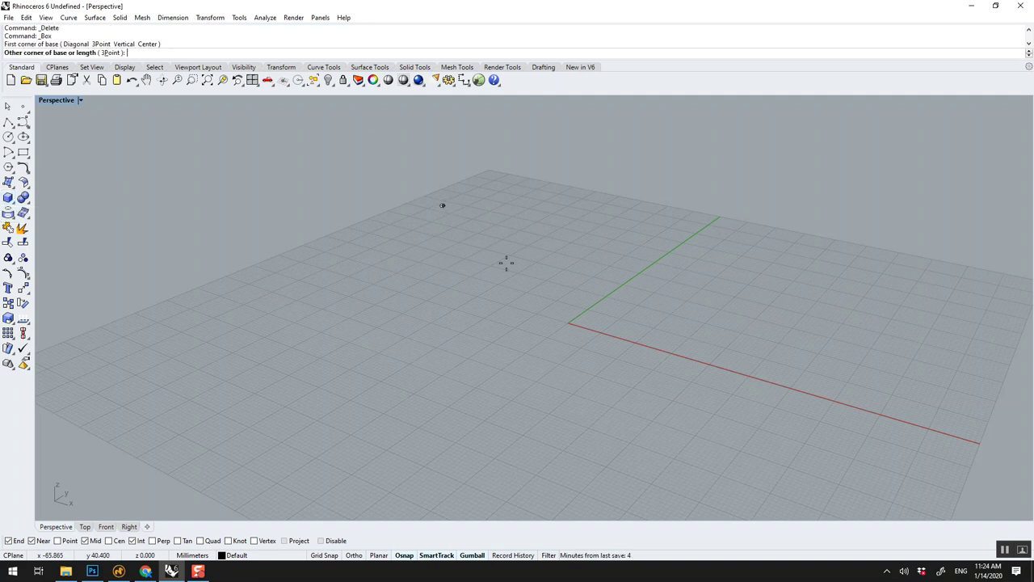
click(762, 491)
click(702, 447)
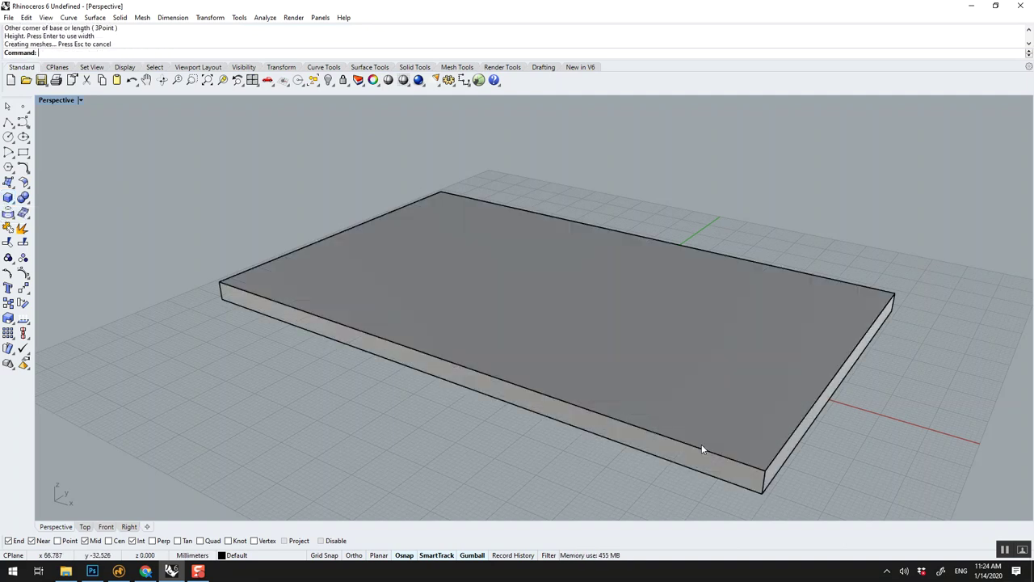
- Browse the other solid shape tools without starting one, then select and delete the slab
click(11, 203)
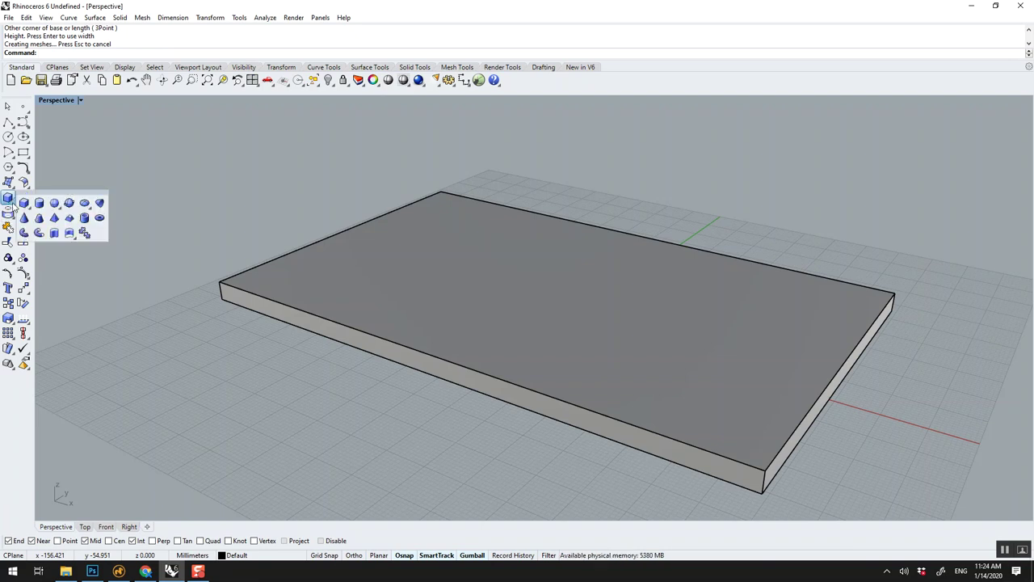
mouse_move(26, 209)
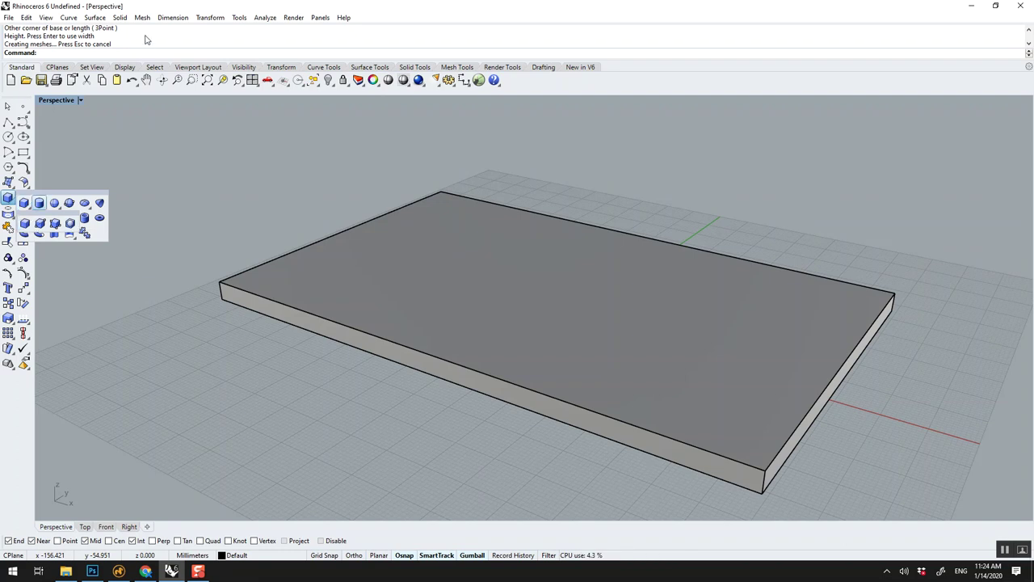
click(120, 17)
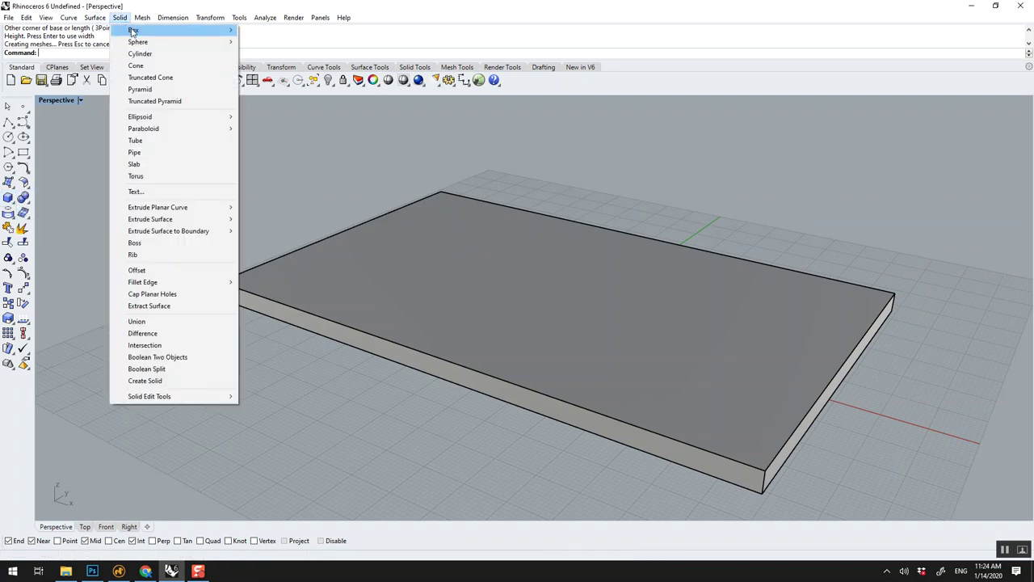
mouse_move(133, 31)
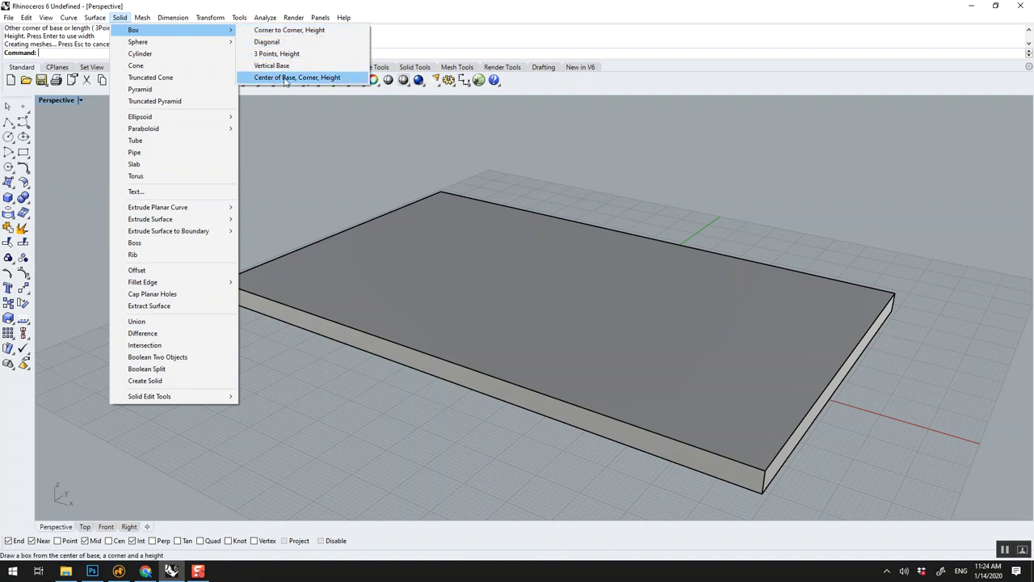
click(404, 215)
click(411, 235)
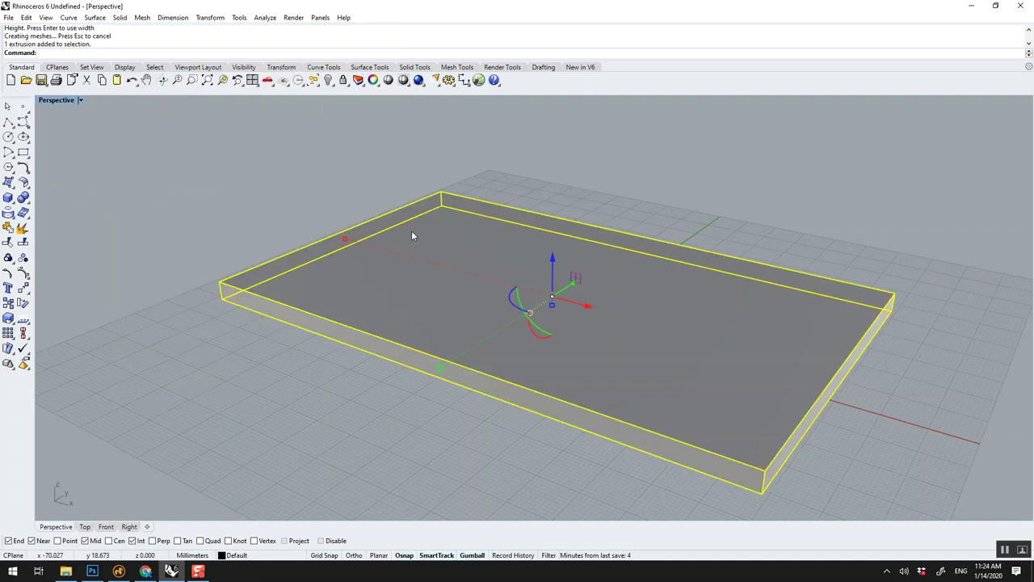
key(Delete)
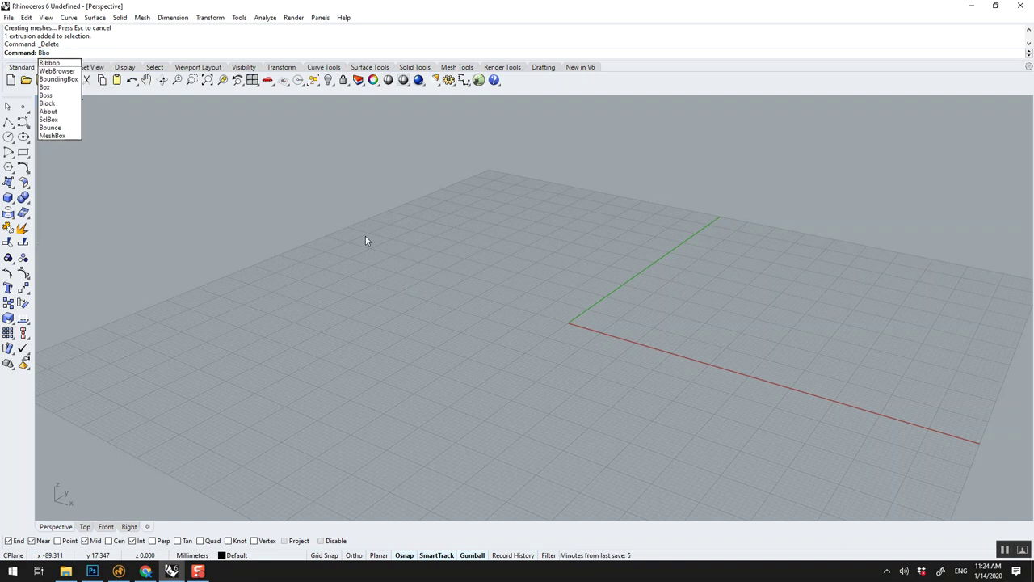
key(Return)
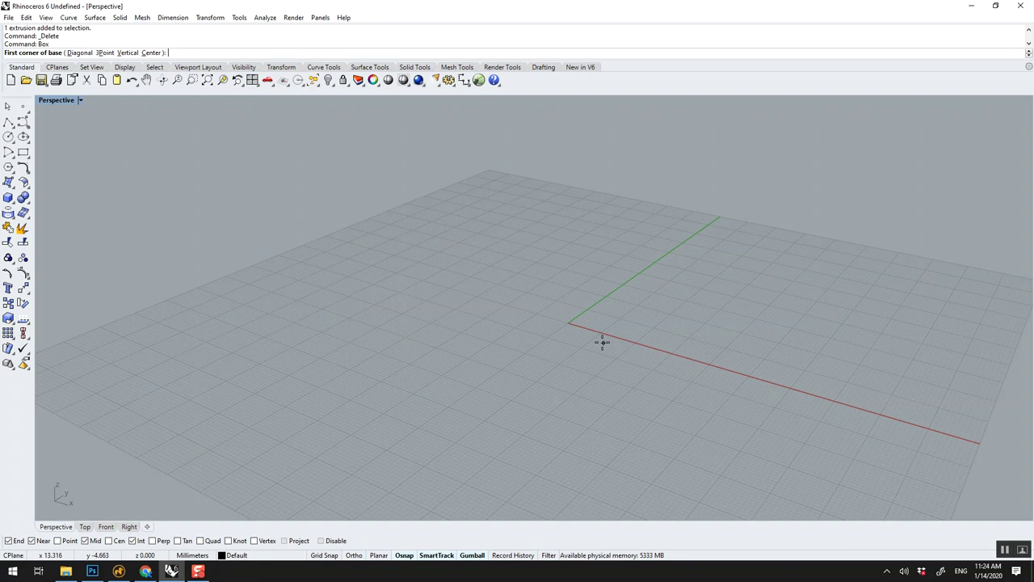
click(150, 52)
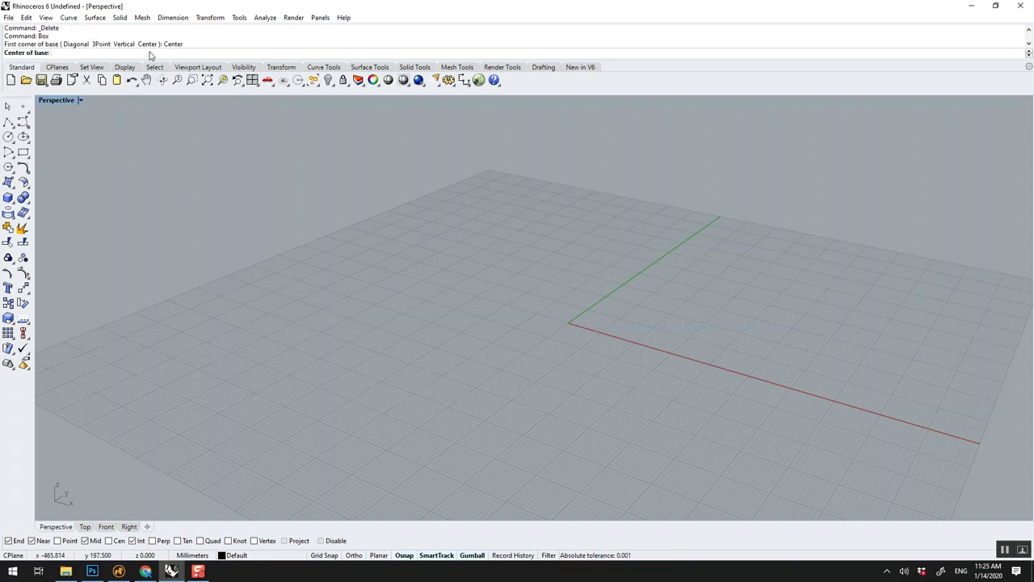
click(564, 322)
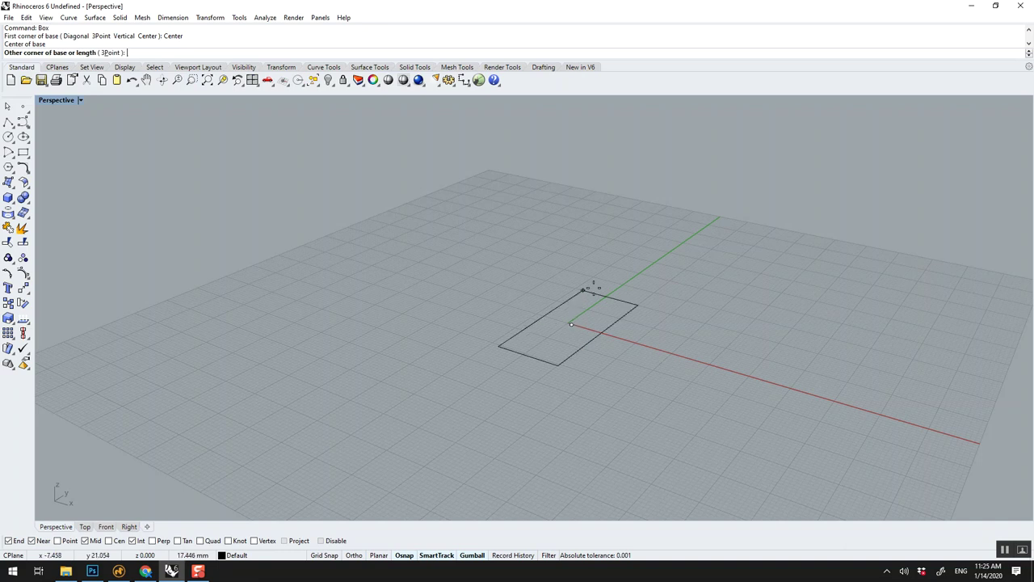
click(743, 320)
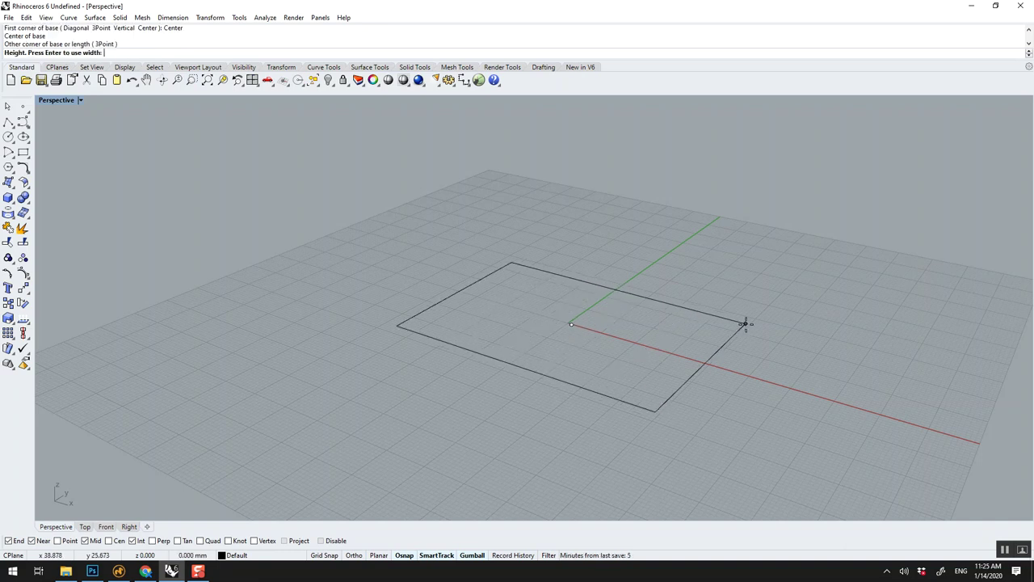
click(746, 319)
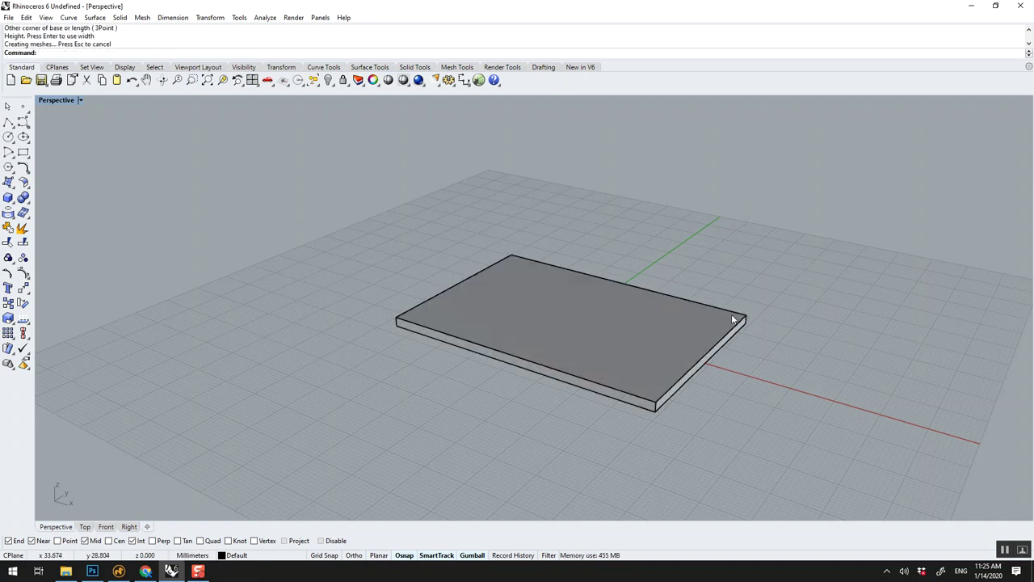
click(733, 319)
key(Delete)
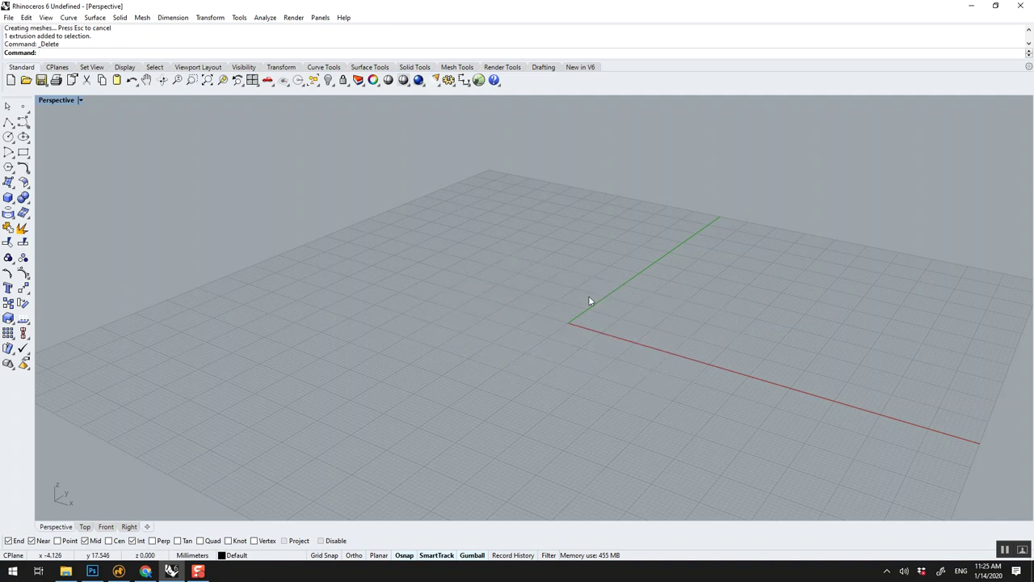
key(Up)
key(Return)
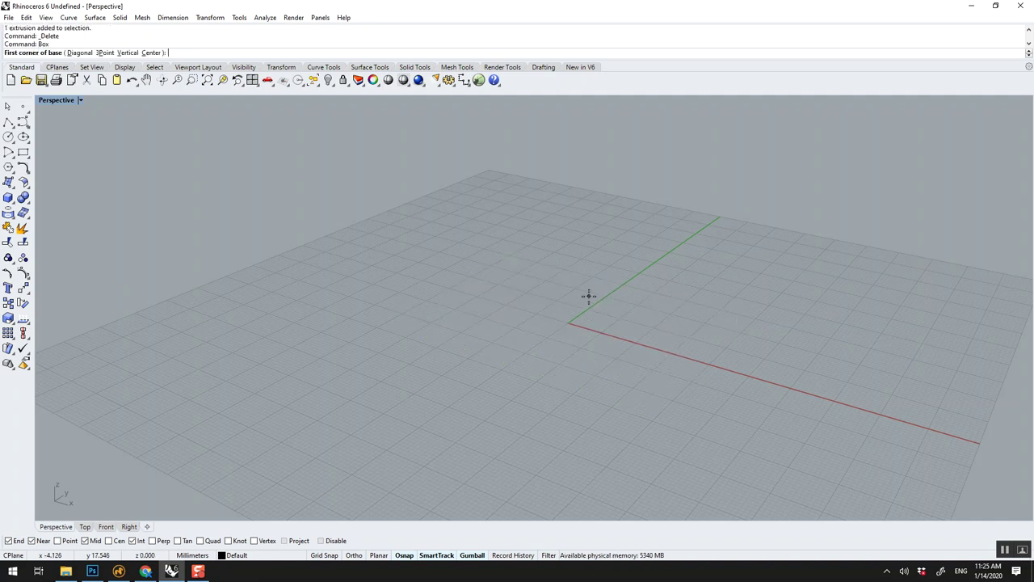
click(151, 53)
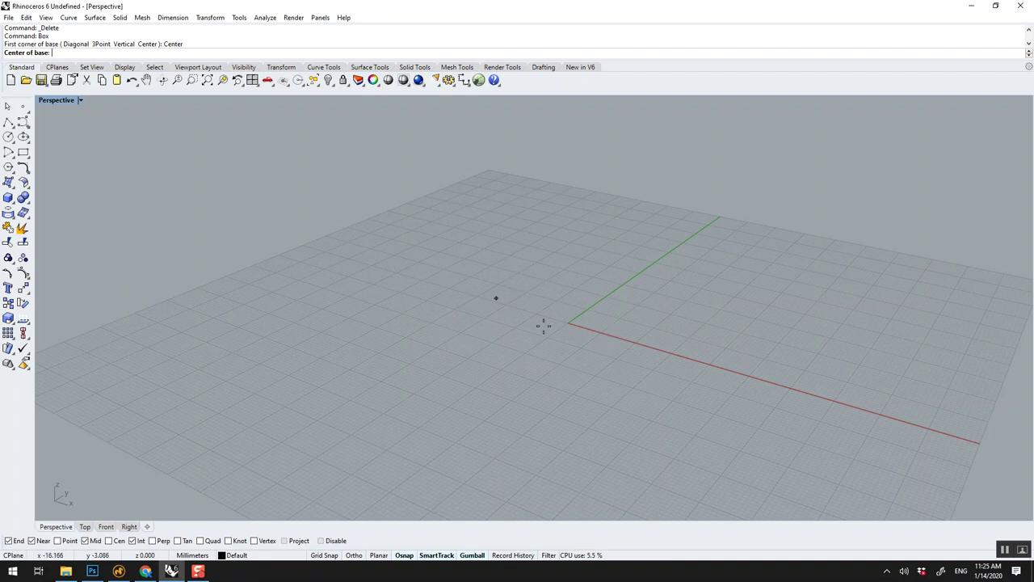
text(0)
key(Return)
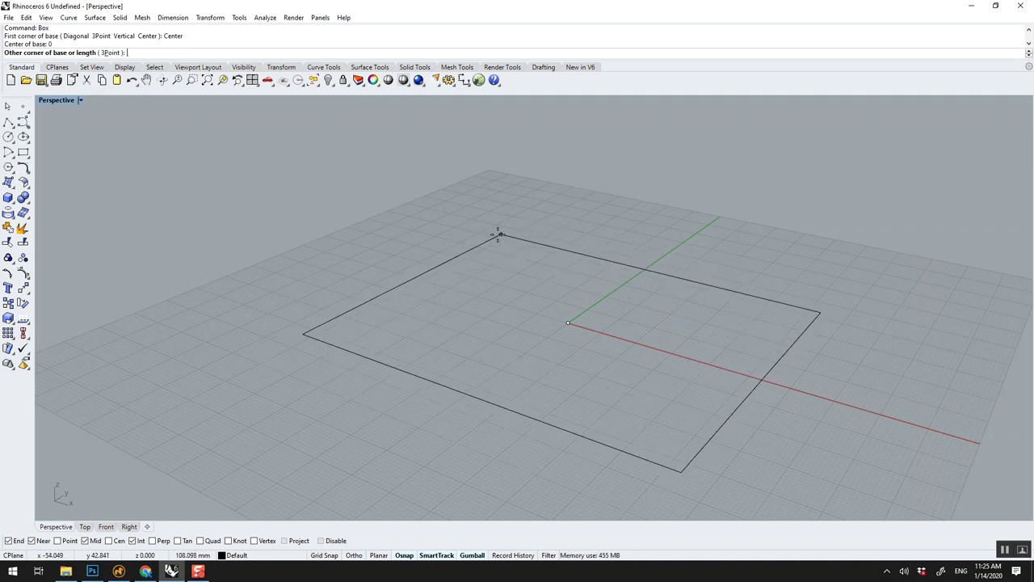
click(497, 235)
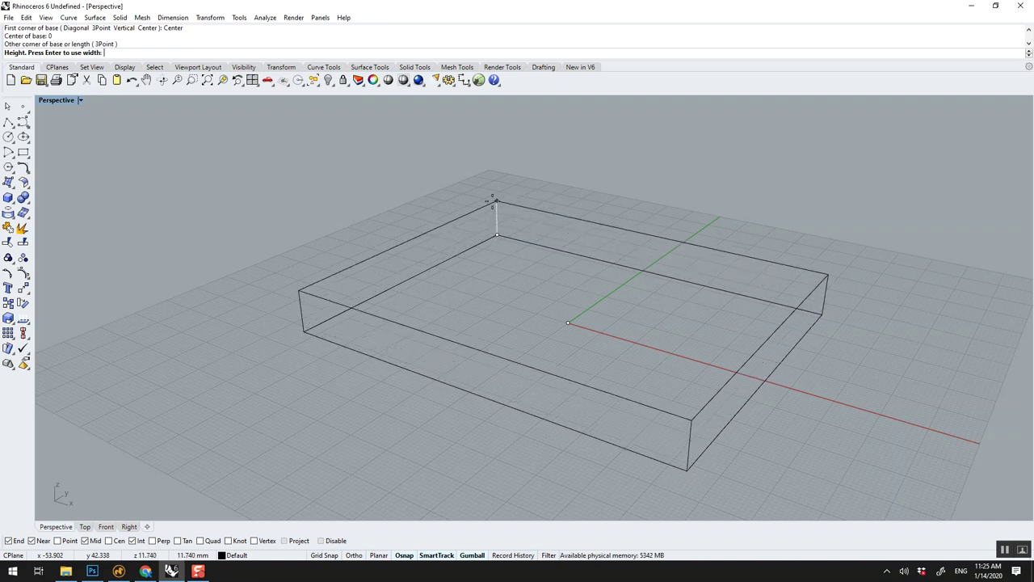
click(493, 200)
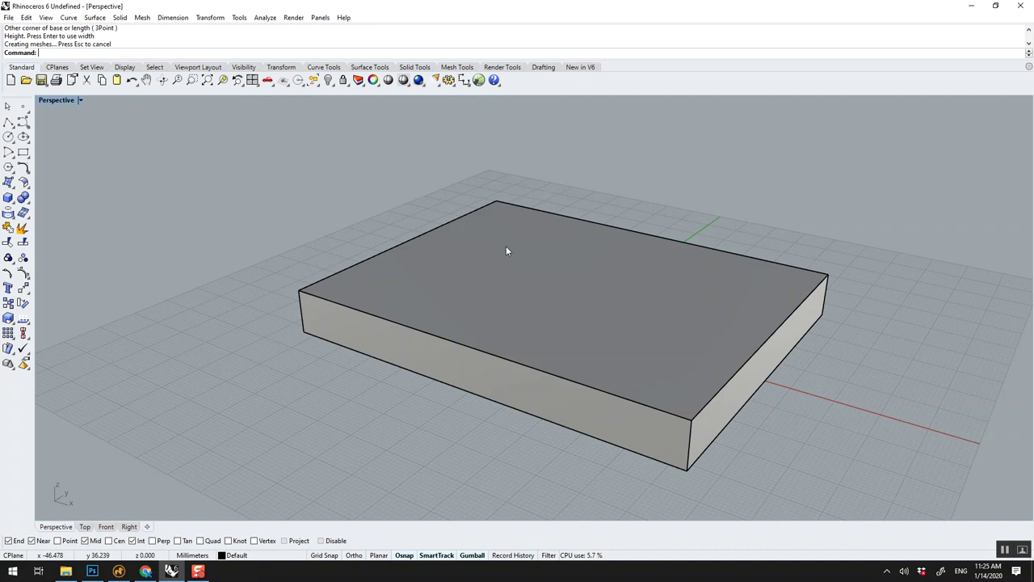
mouse_move(506, 251)
right_down()
mouse_move(605, 231)
mouse_move(505, 253)
mouse_move(517, 267)
right_up()
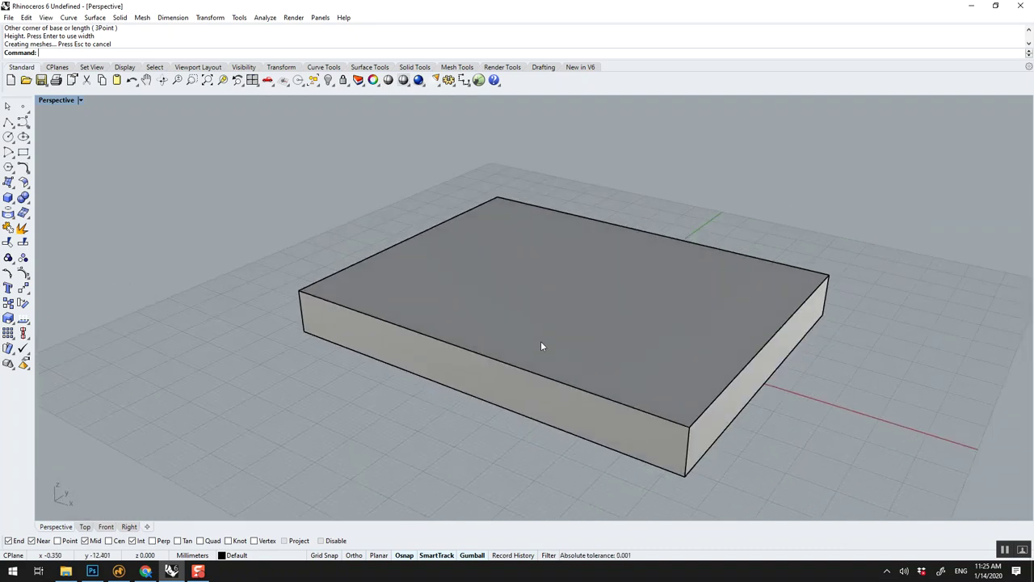
click(541, 346)
key(Delete)
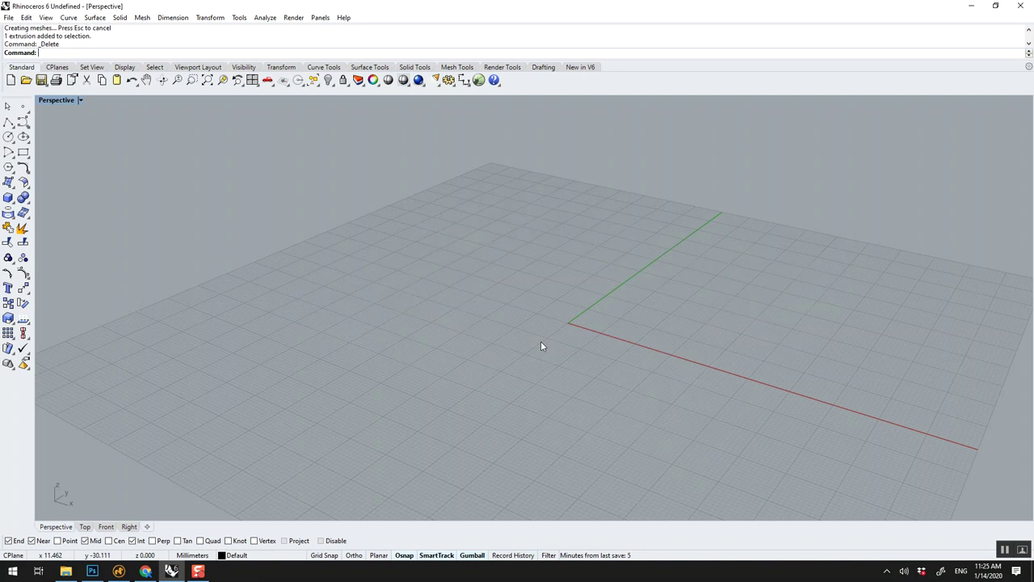
- Create a box at the origin with length 60, width 8 and height 3
right_drag(541, 346, 551, 345)
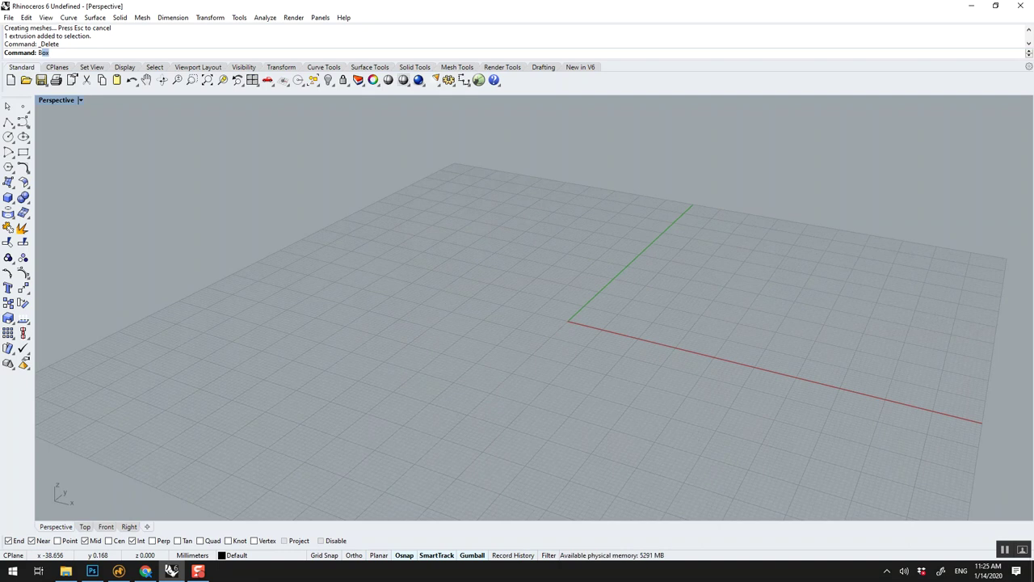
key(Return)
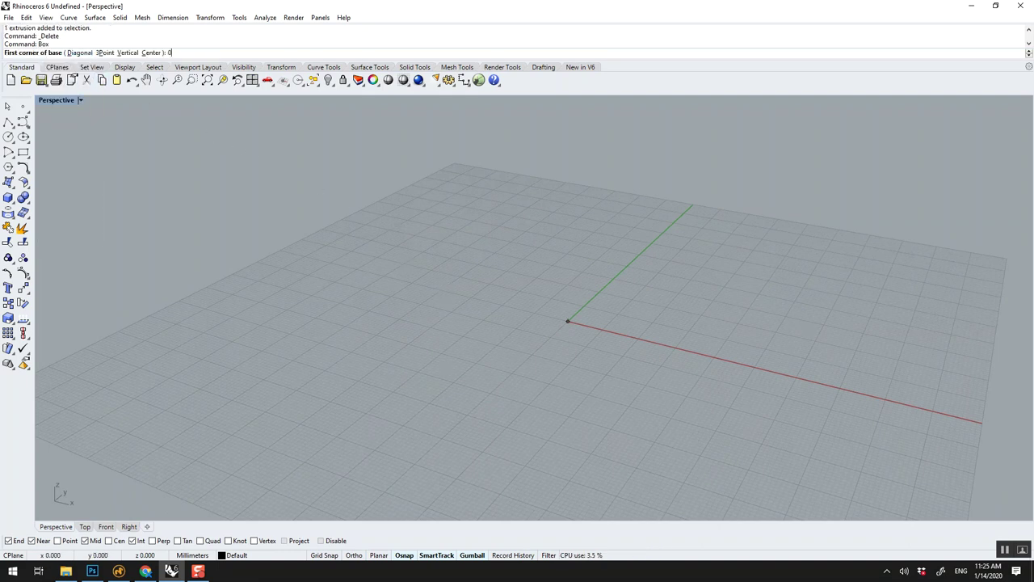
text(0)
key(Return)
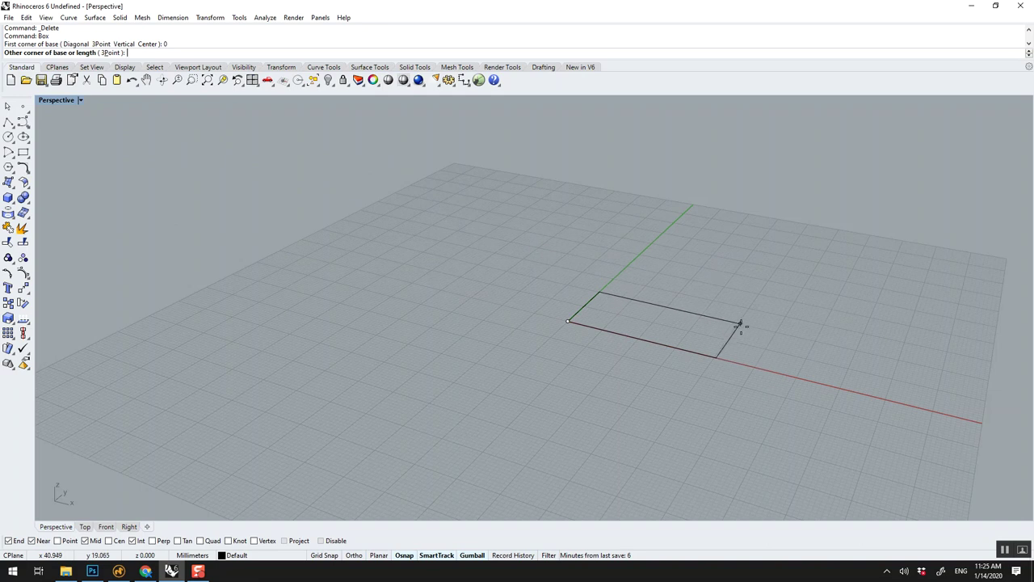
text(60)
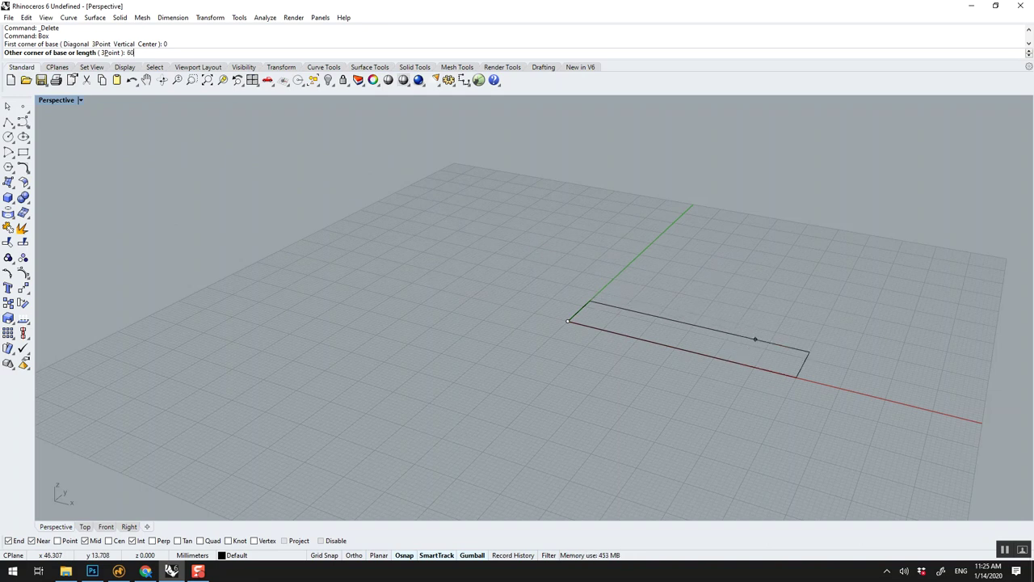
key(Return)
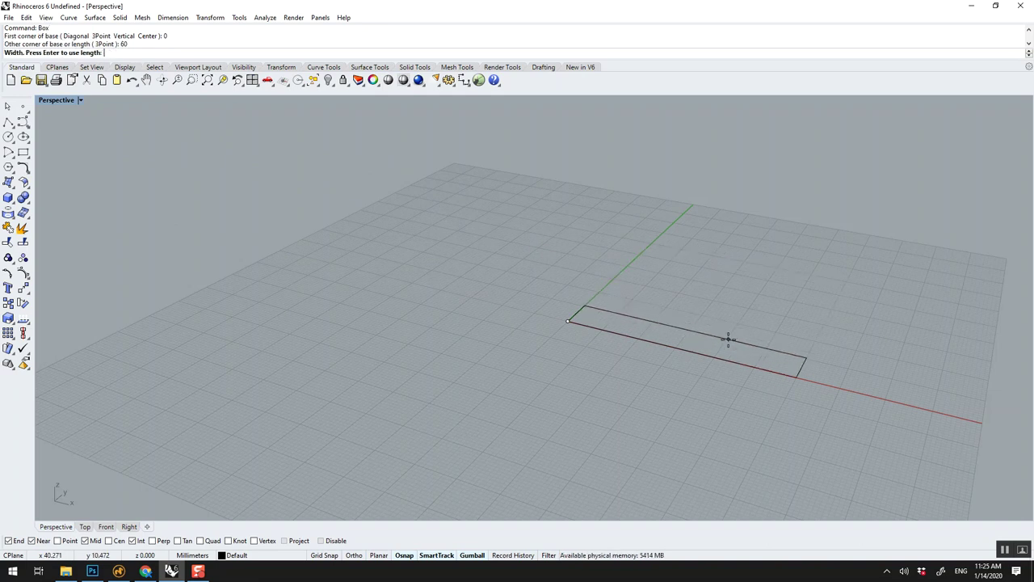
text(8)
key(Return)
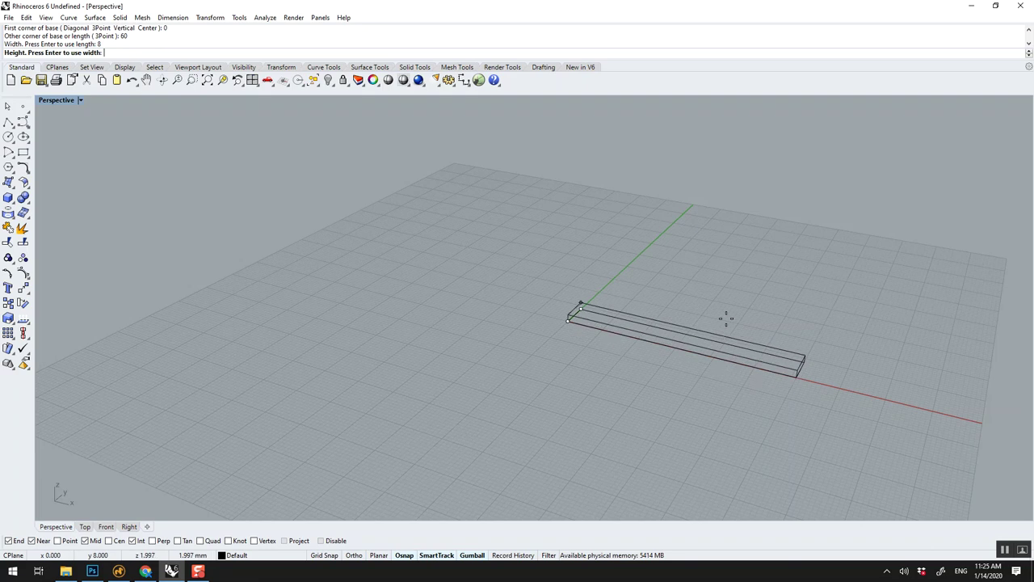
text(3)
key(Return)
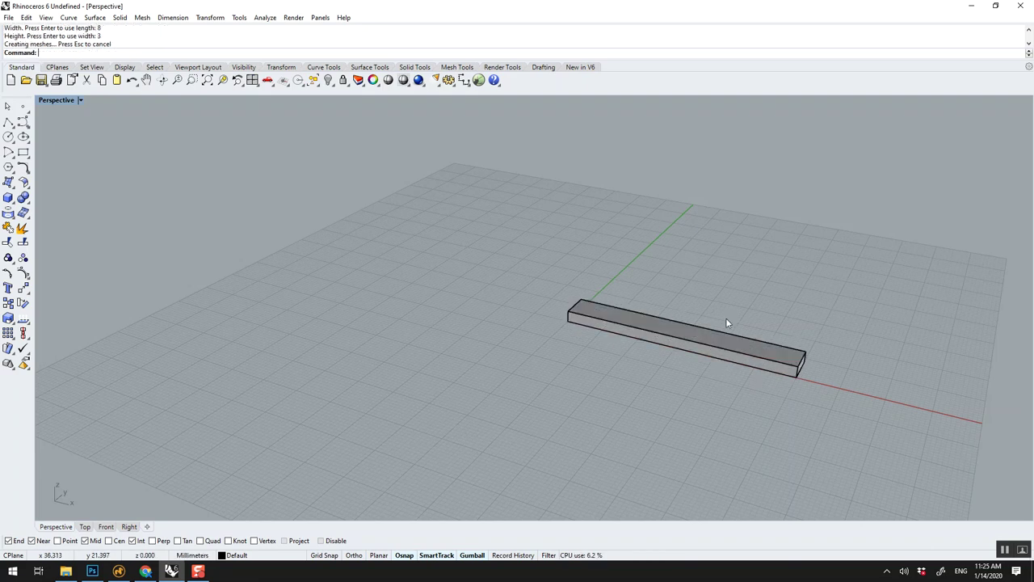
- Zoom in and orbit along the new plank to inspect it, then deselect it
scroll(746, 349, up, 5)
click(657, 327)
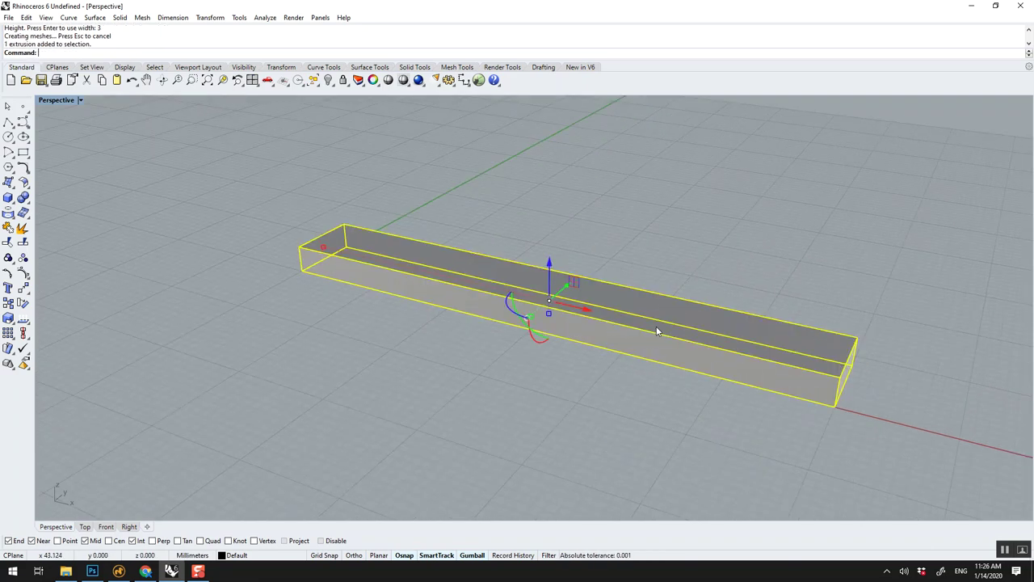
scroll(572, 377, up, 1)
right_drag(572, 377, 530, 339)
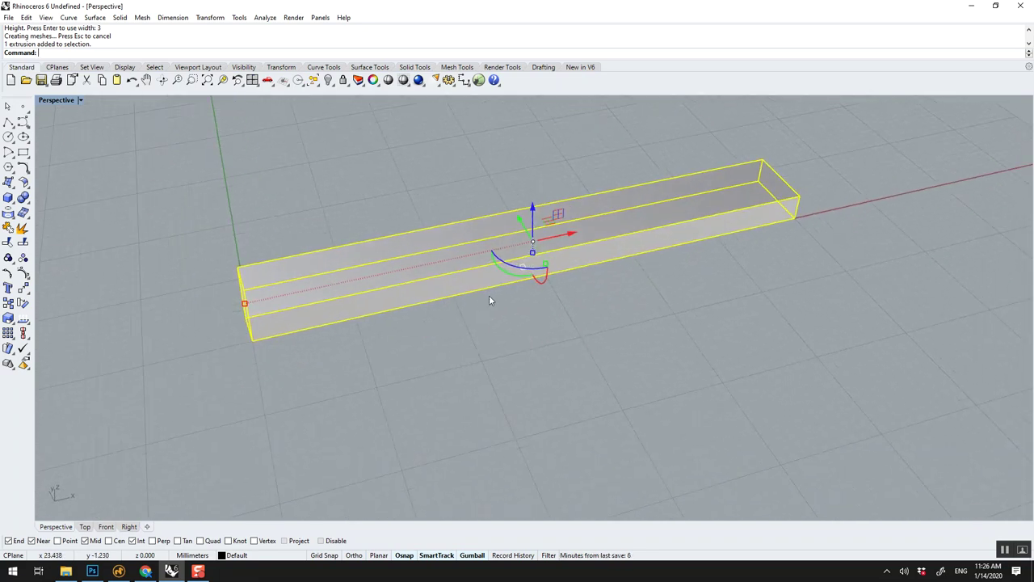
right_drag(488, 300, 451, 284)
click(297, 173)
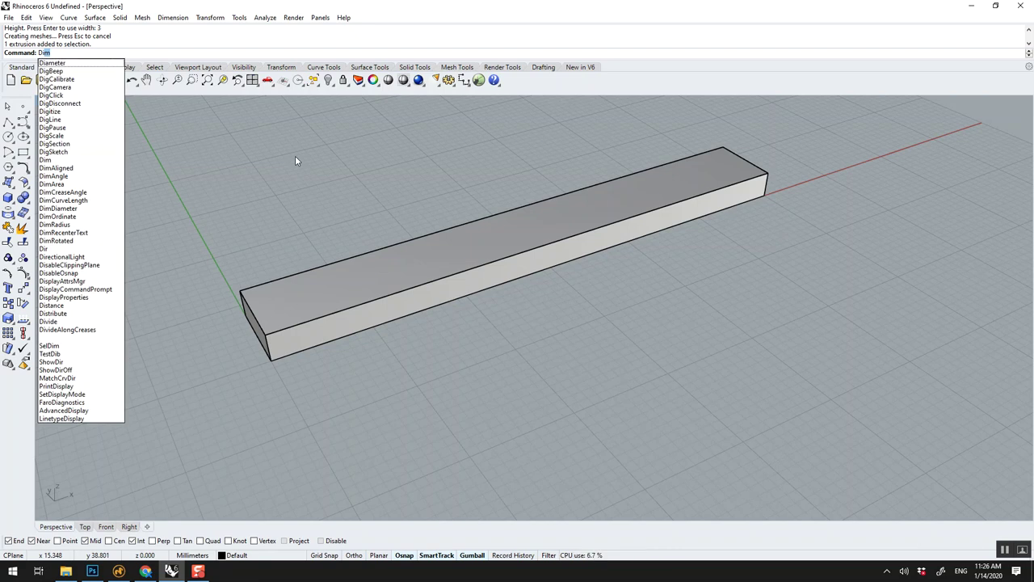
- Dimension the plank's front edge with a 60.00 length dimension
key(Return)
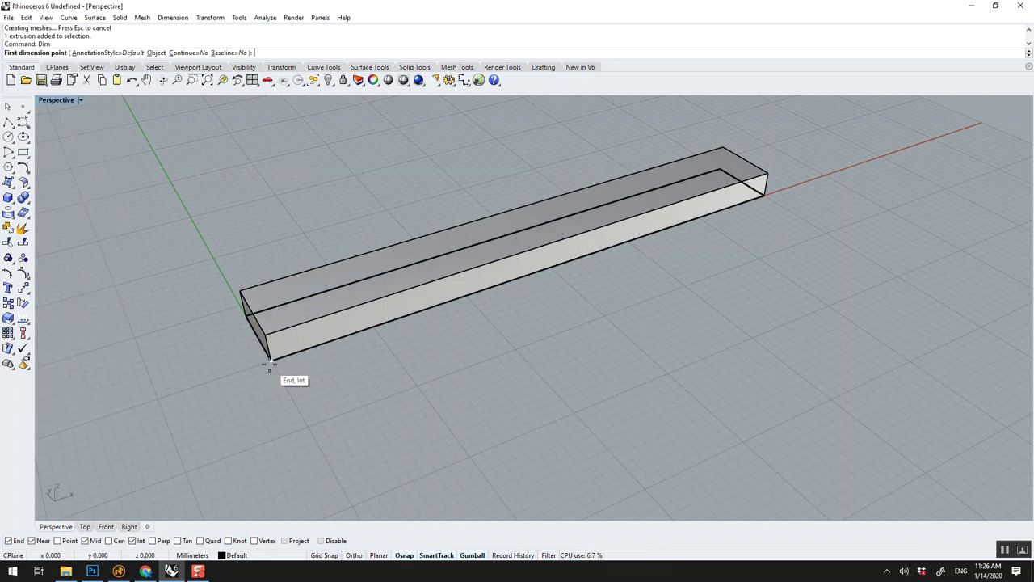
click(271, 358)
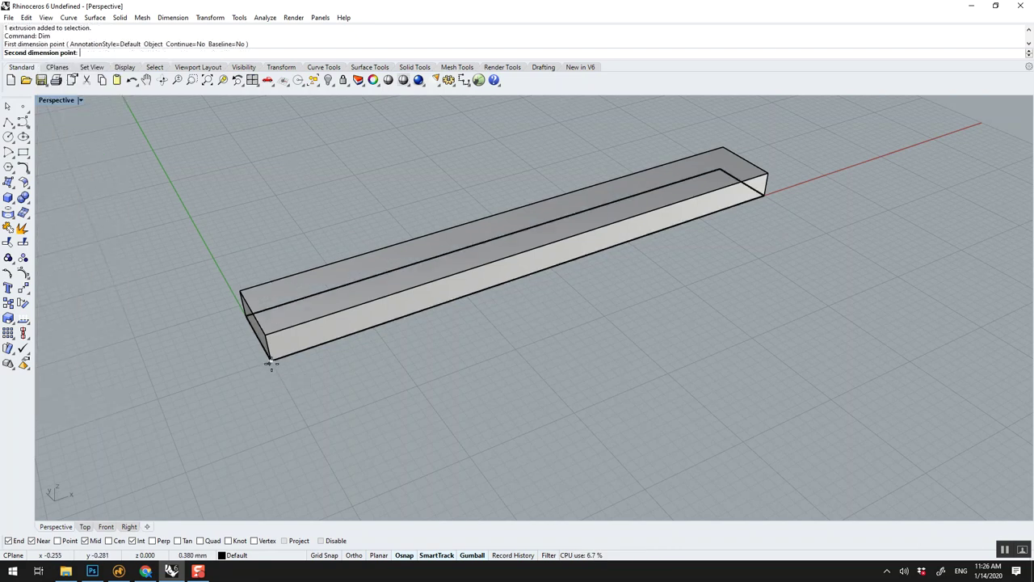
click(766, 197)
click(783, 236)
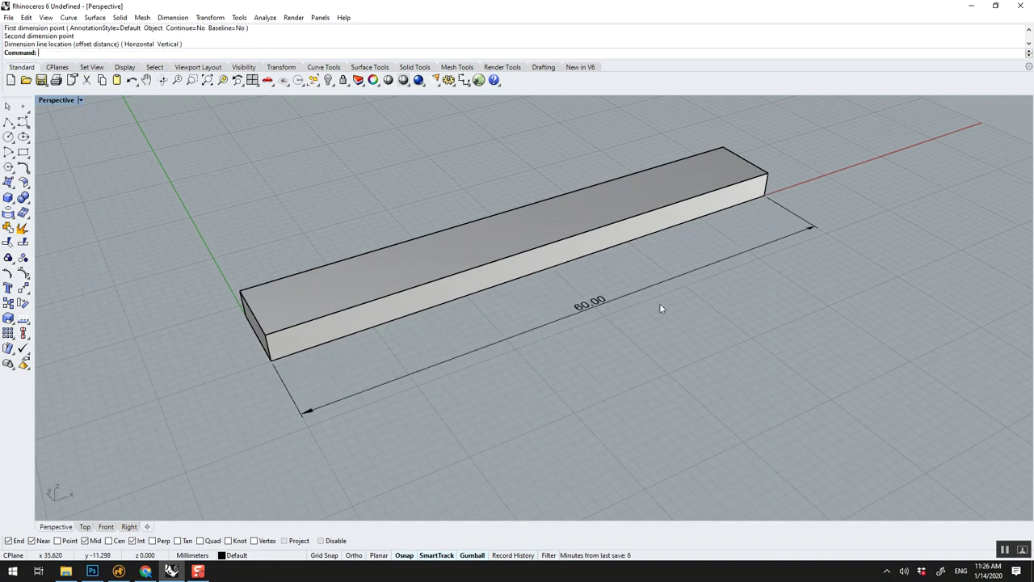
- Add an 8.00 width dimension across the plank's short end edge
right_click(414, 331)
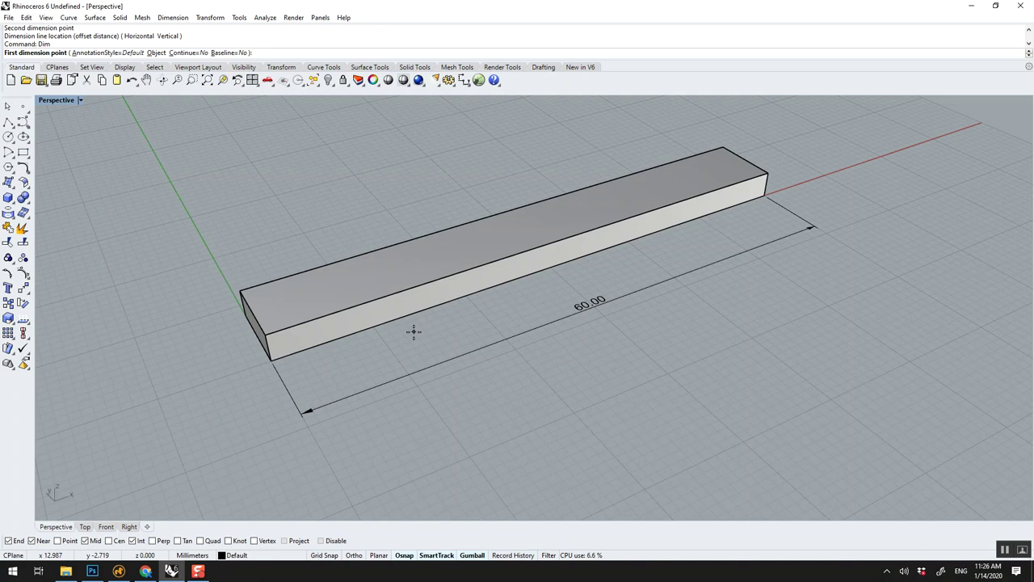
click(246, 315)
click(270, 362)
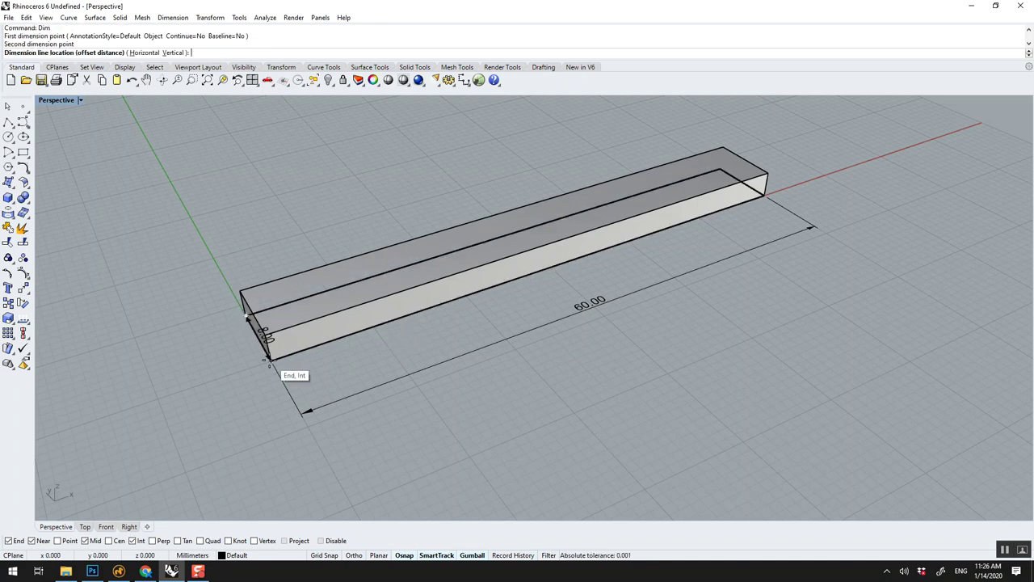
click(239, 371)
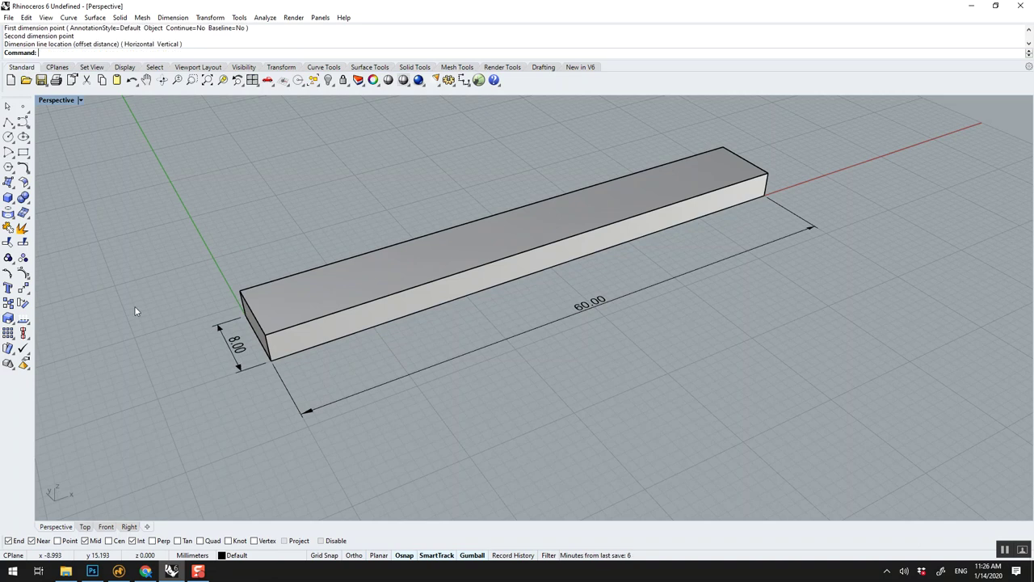
key(Return)
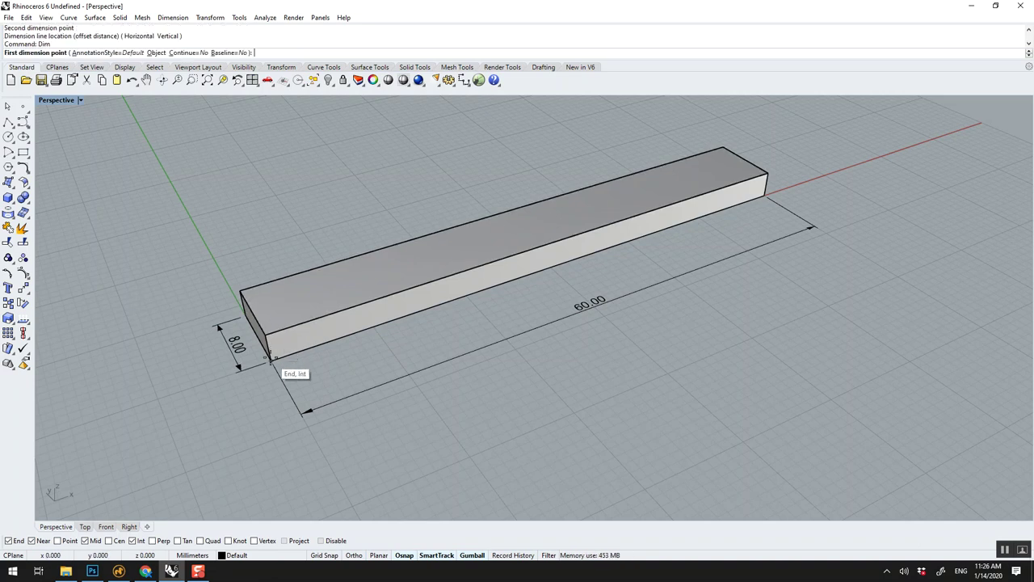
double_click(51, 100)
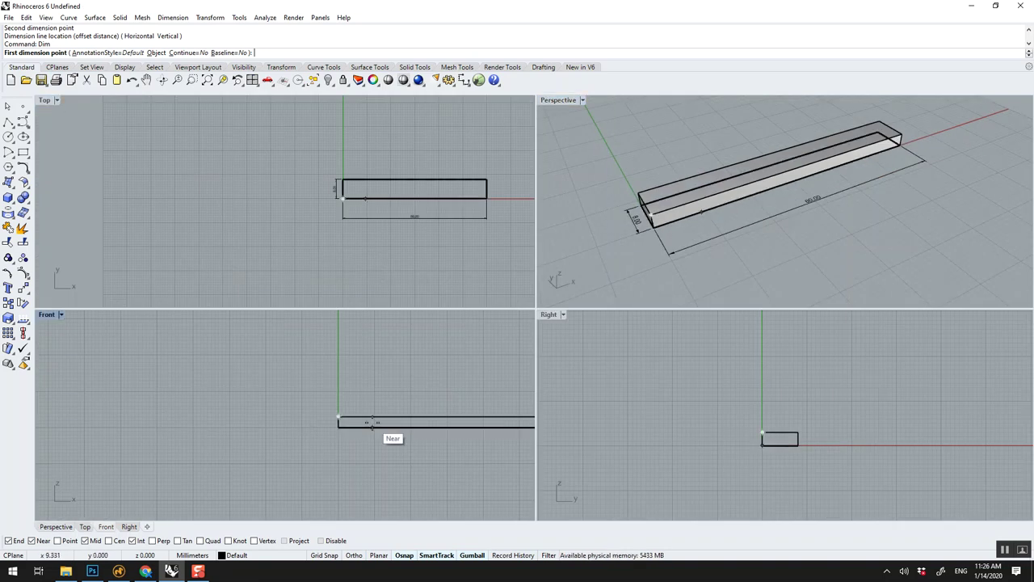
- Dimension the plank's 3.00 thickness in the Front view, left of the plank
scroll(360, 422, up, 5)
click(263, 400)
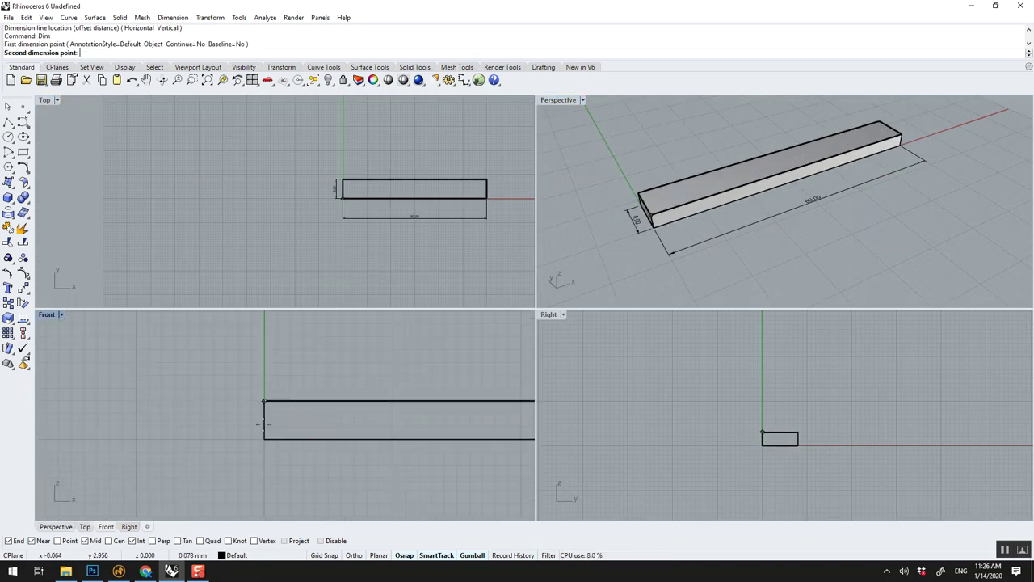
click(264, 439)
click(244, 420)
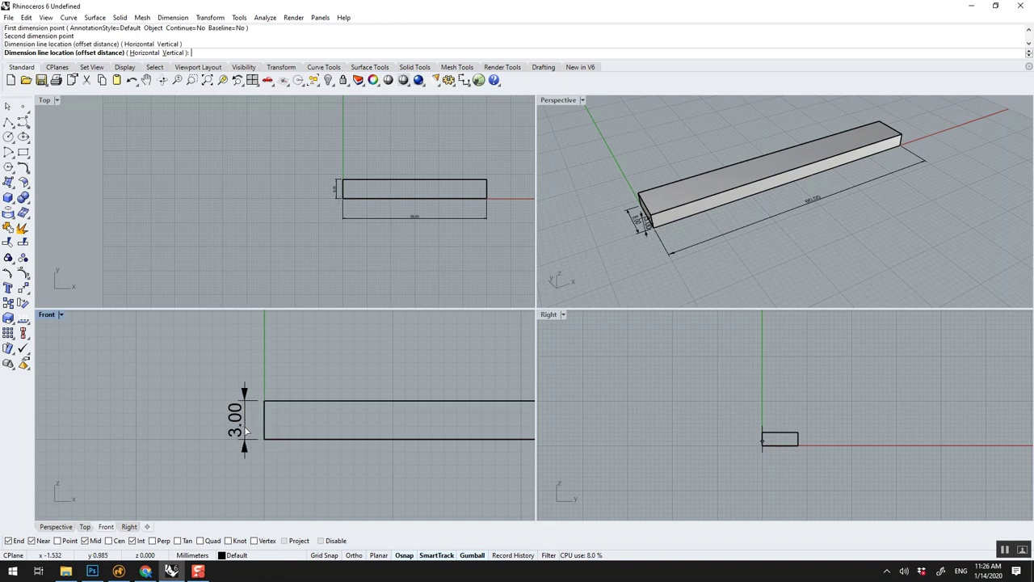
- Maximize the Perspective view and orbit to see the plank's end
click(556, 100)
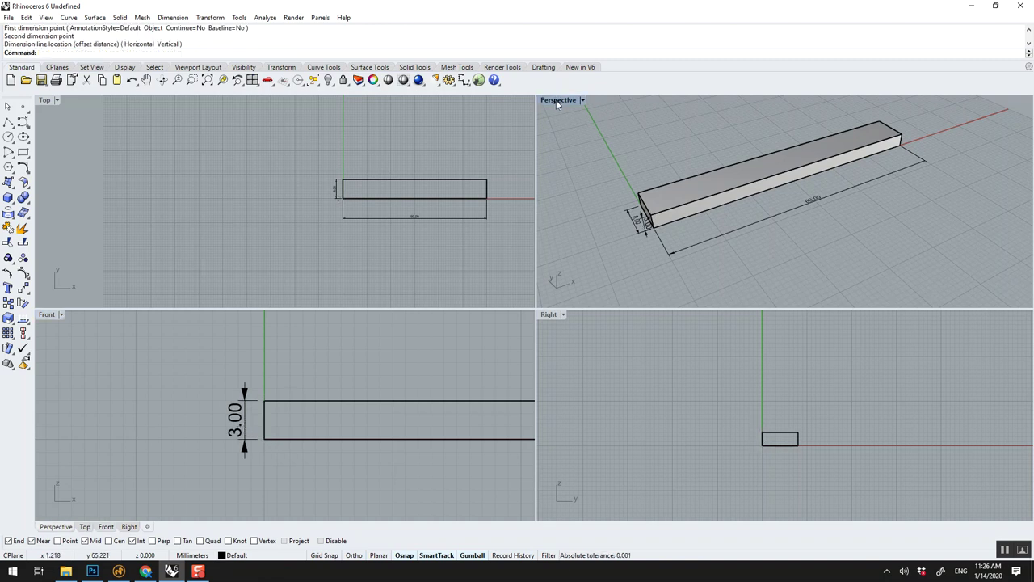
double_click(556, 100)
right_drag(556, 113, 76, 62)
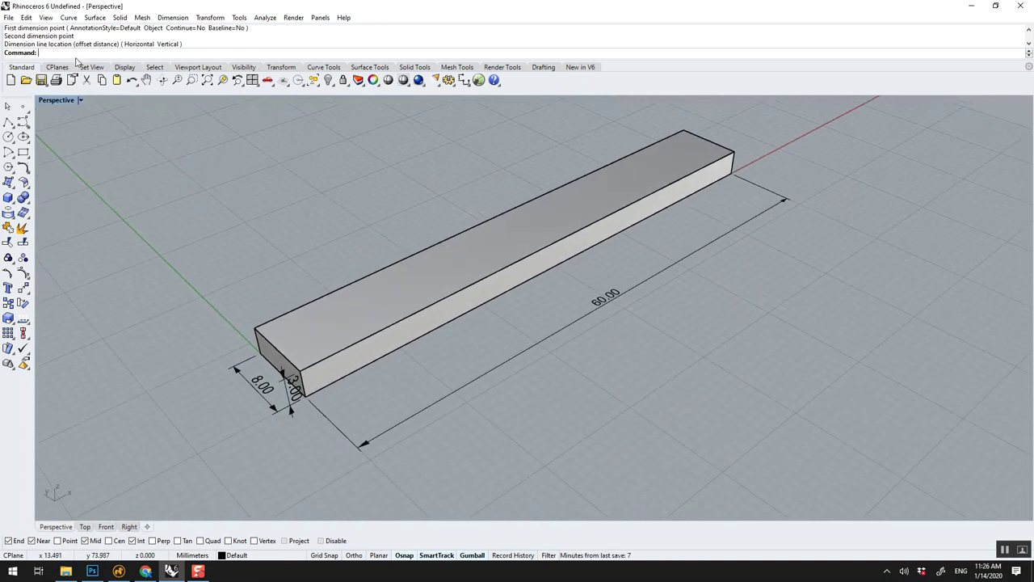
click(8, 17)
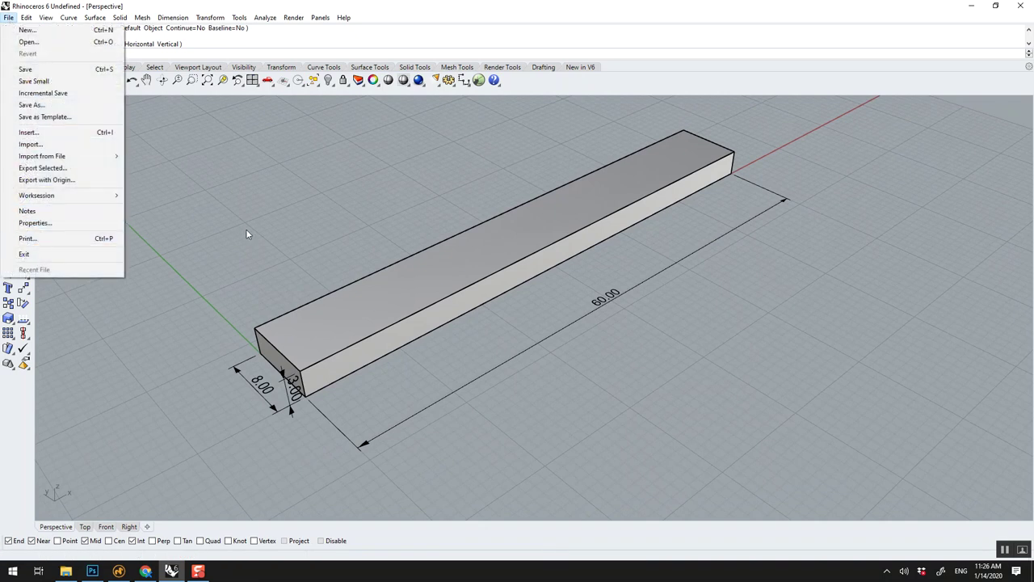
click(267, 266)
- Delete the 3.00 thickness dimension and select the 8.00 width dimension
click(296, 391)
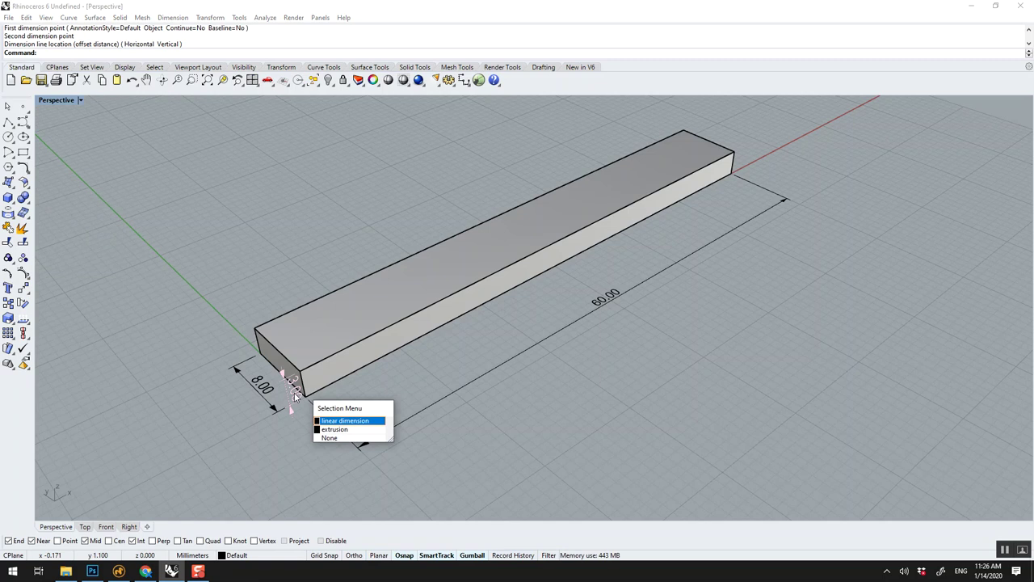
click(345, 421)
key(Delete)
click(260, 385)
- Delete the 8.00 and 60.00 dimensions and the plank, leaving an empty grid
key(Delete)
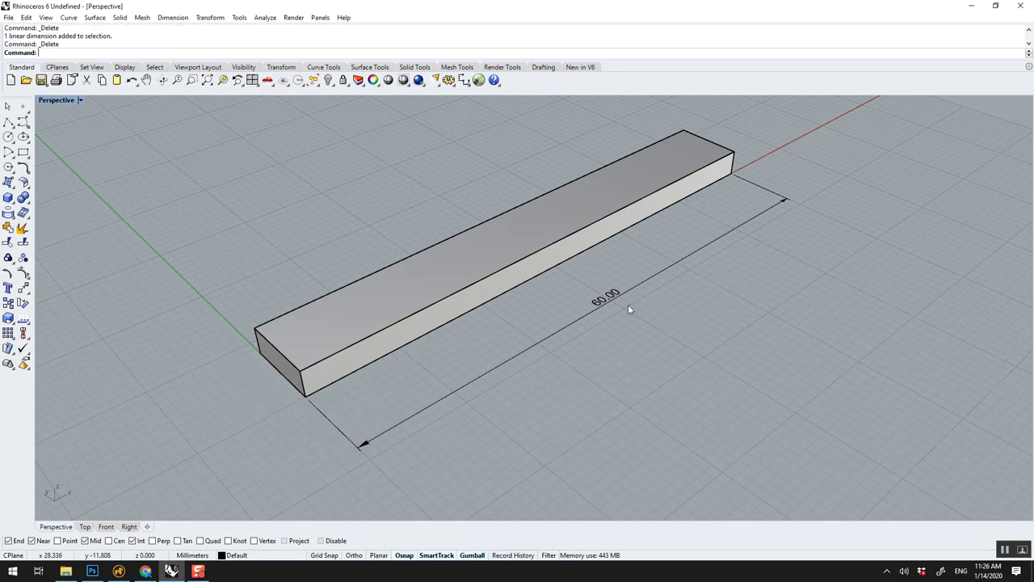
click(624, 295)
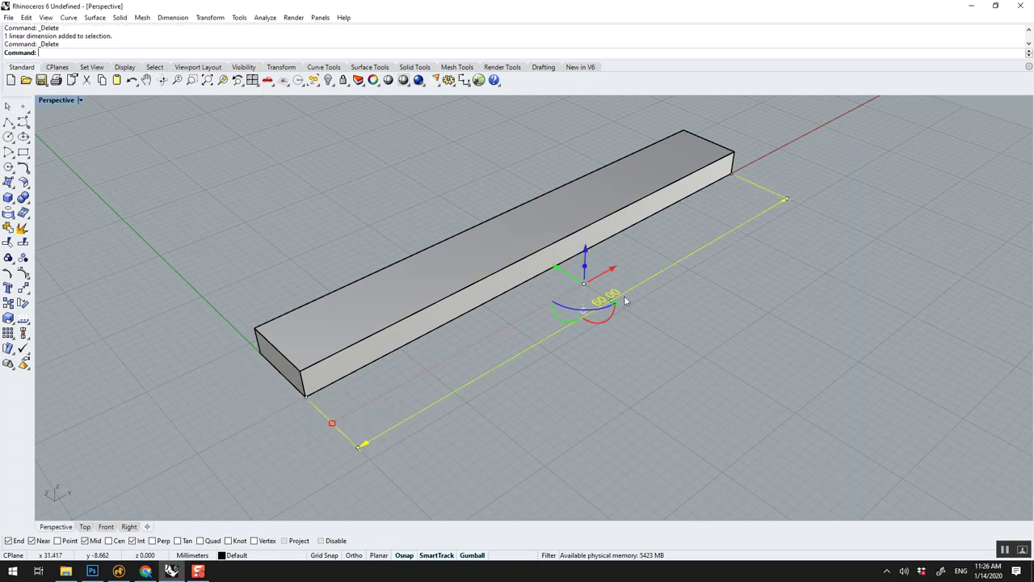
key(Delete)
click(580, 251)
key(Delete)
right_drag(582, 244, 729, 369)
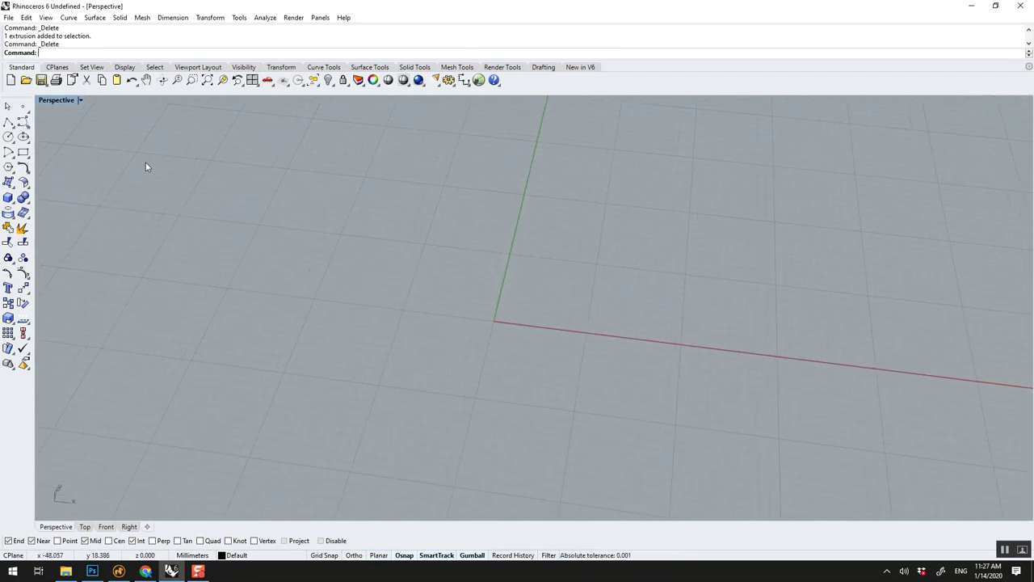
- Draw a new thin flat slab with Box, then select it and drag it upward
text(box)
key(Return)
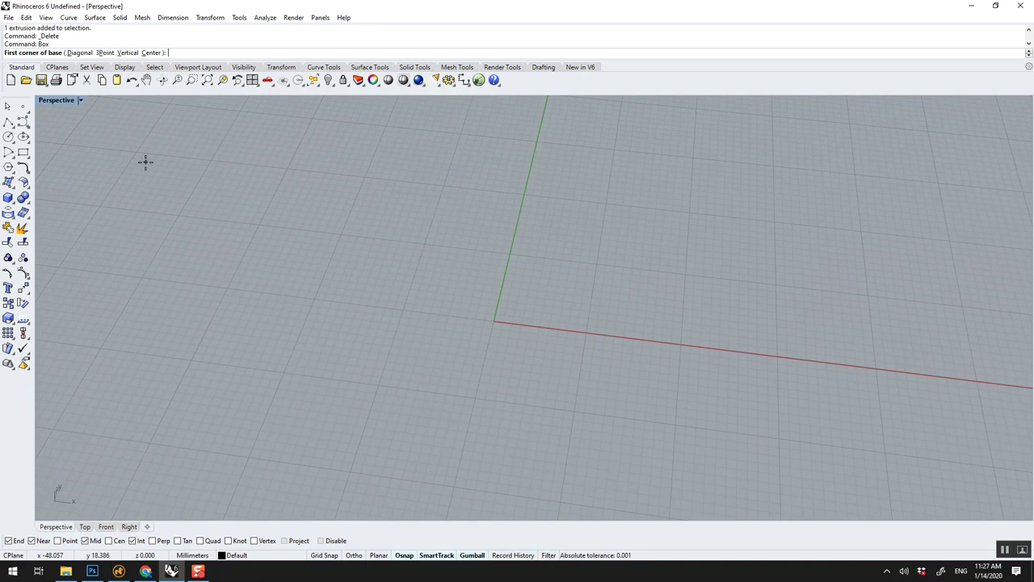
click(272, 263)
click(756, 399)
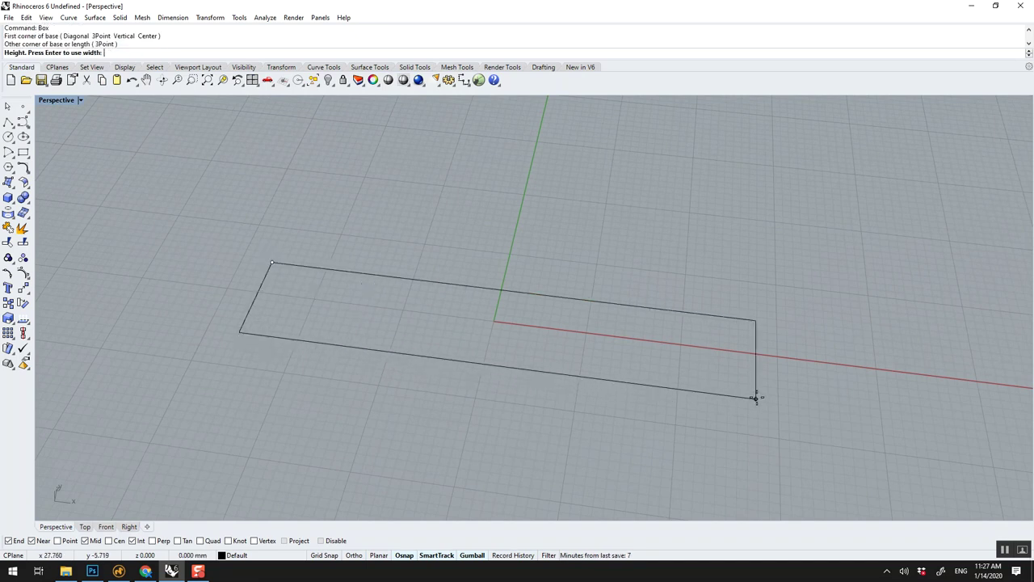
click(755, 395)
right_drag(755, 395, 632, 310)
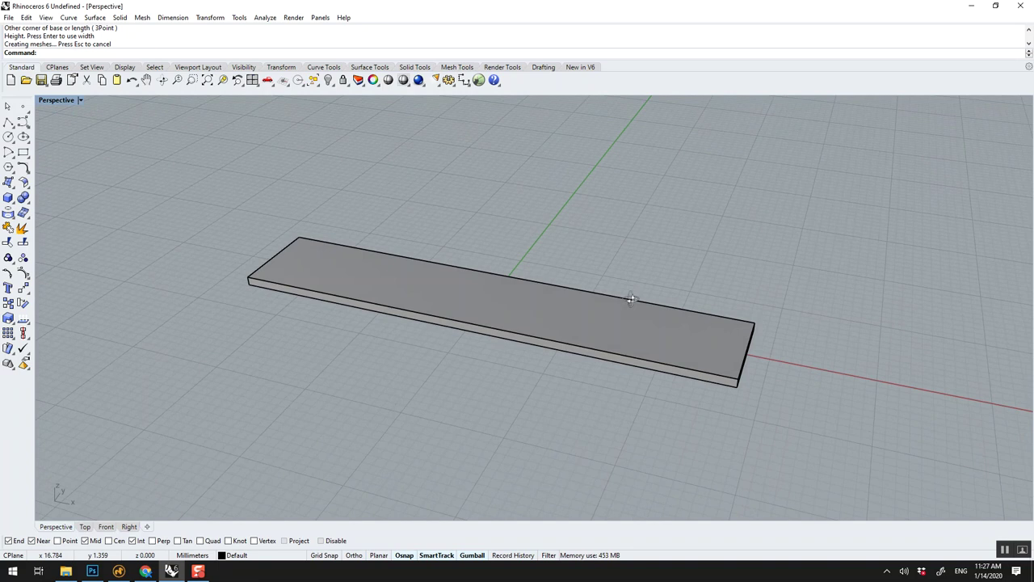
shift+right_drag(630, 300, 644, 333)
click(617, 341)
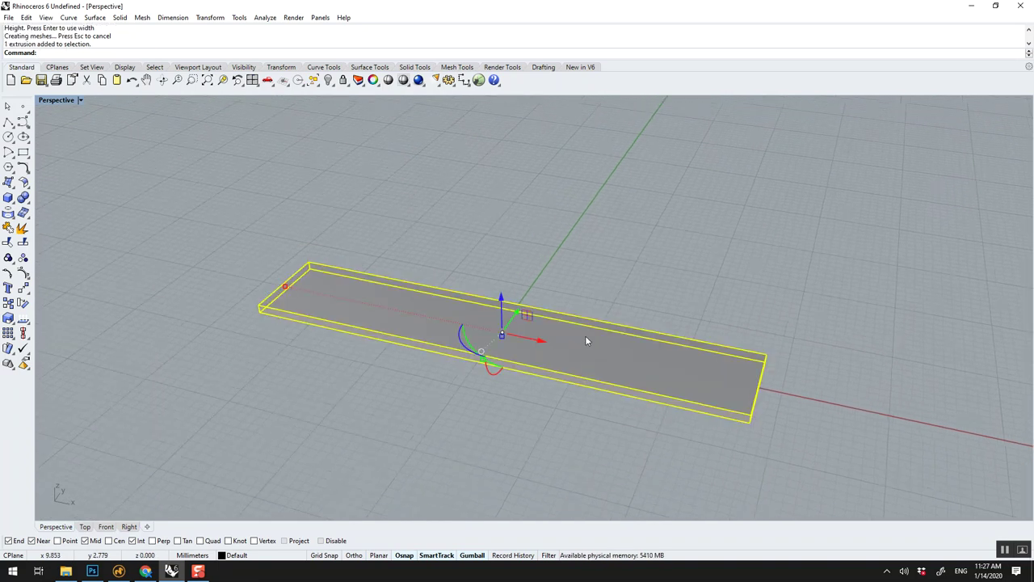
drag(500, 296, 495, 127)
- Copy the slab up as a second shelf, then rotate a copy 90° into an upright crossing both shelves
key(alt)
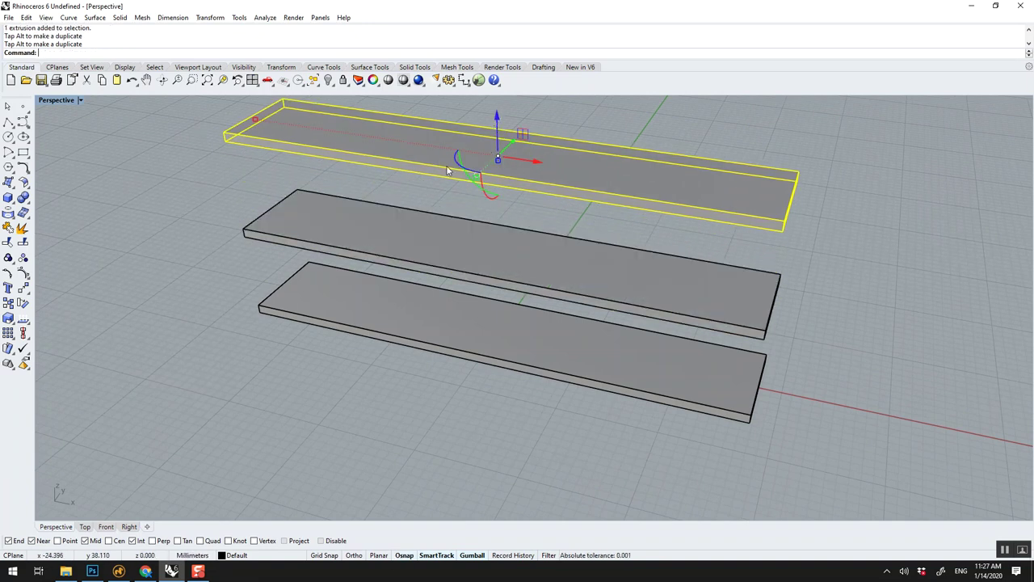
click(467, 173)
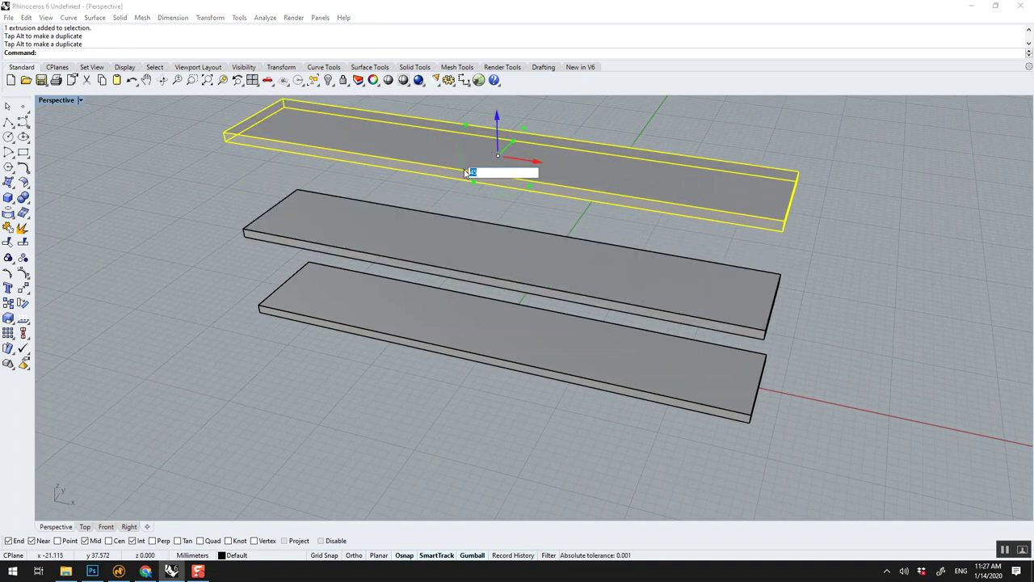
text(90)
key(Return)
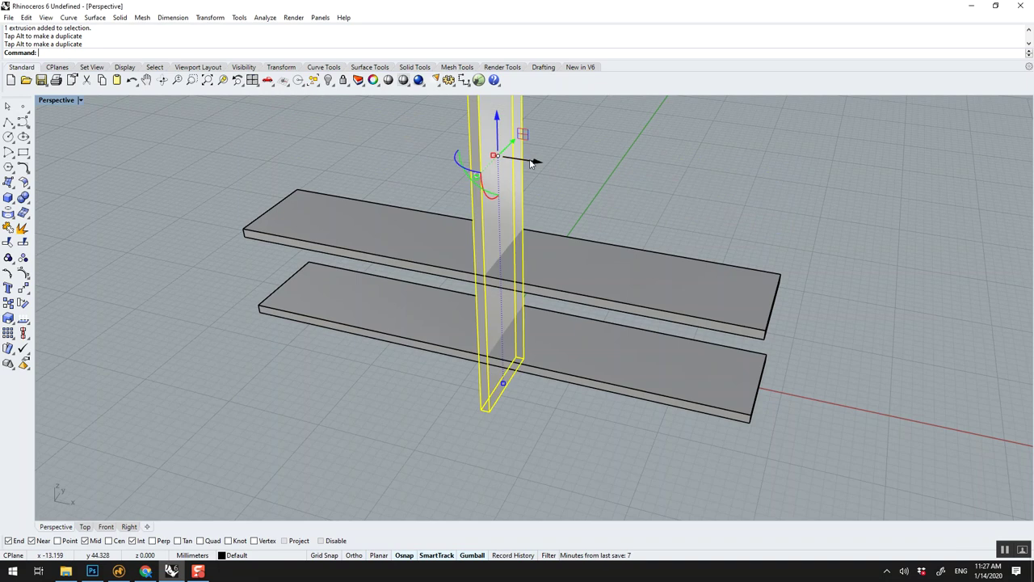
mouse_move(529, 160)
mouse_down()
mouse_move(437, 151)
mouse_move(330, 110)
mouse_move(353, 173)
mouse_move(386, 202)
mouse_move(745, 271)
mouse_move(741, 259)
mouse_up()
click(554, 209)
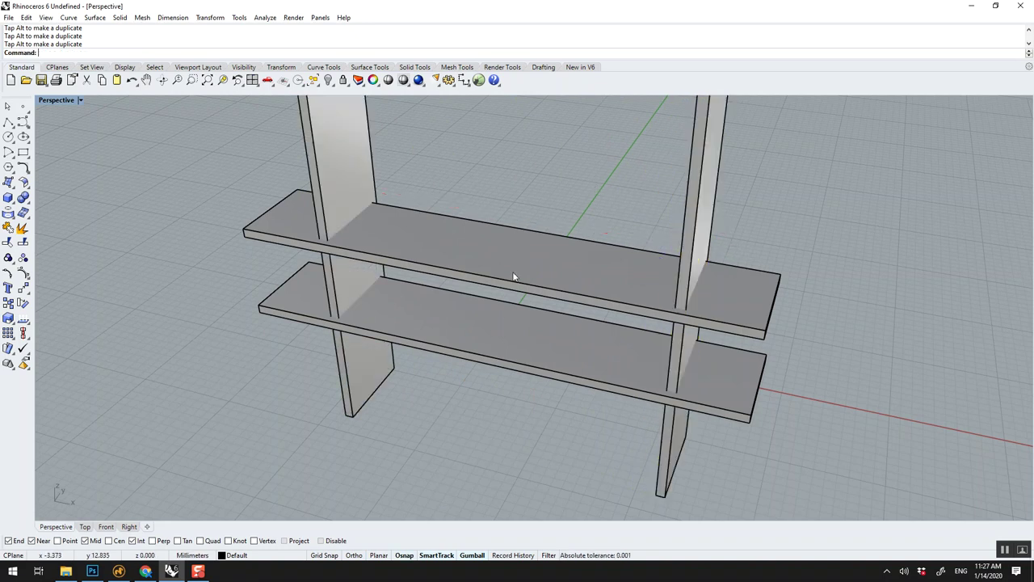
- Select both shelves and Alt-drag copies of them higher up the uprights
click(491, 357)
shift+click(497, 258)
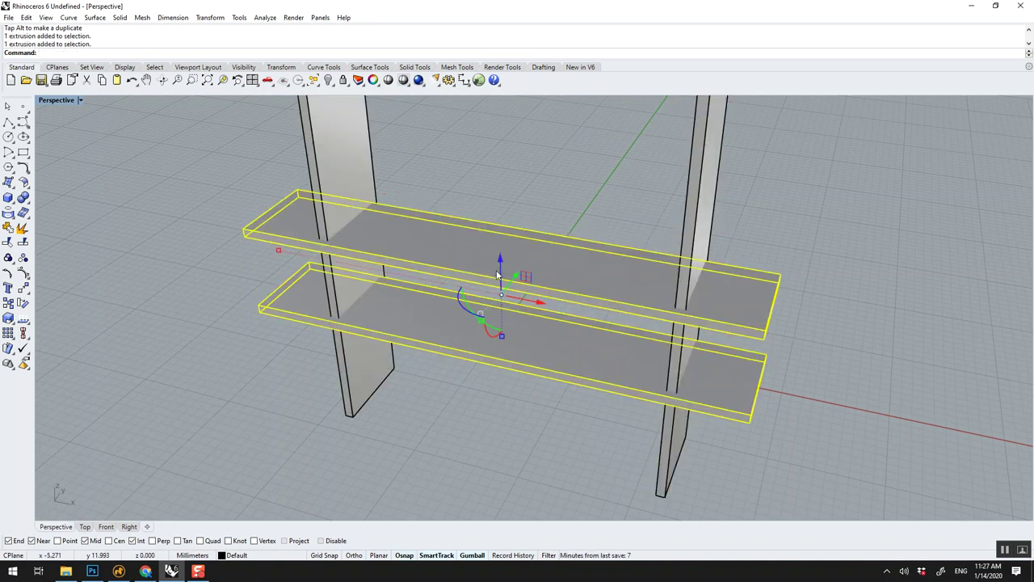
drag(497, 258, 534, 180)
right_drag(534, 176, 493, 289)
drag(492, 289, 490, 194)
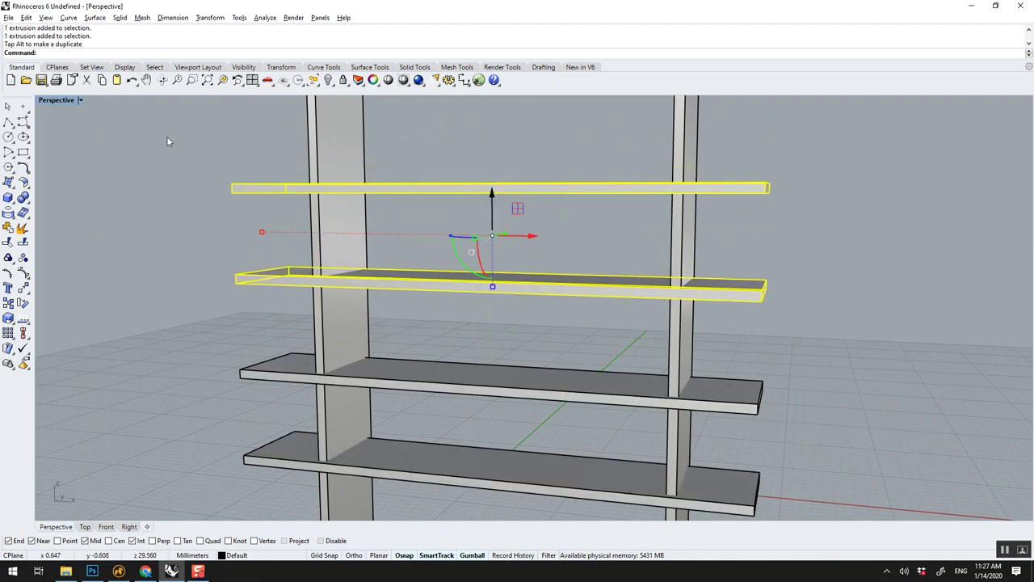
- Deselect the shelves, then orbit and zoom to review the four-shelf bookcase
click(175, 266)
right_drag(388, 318, 381, 358)
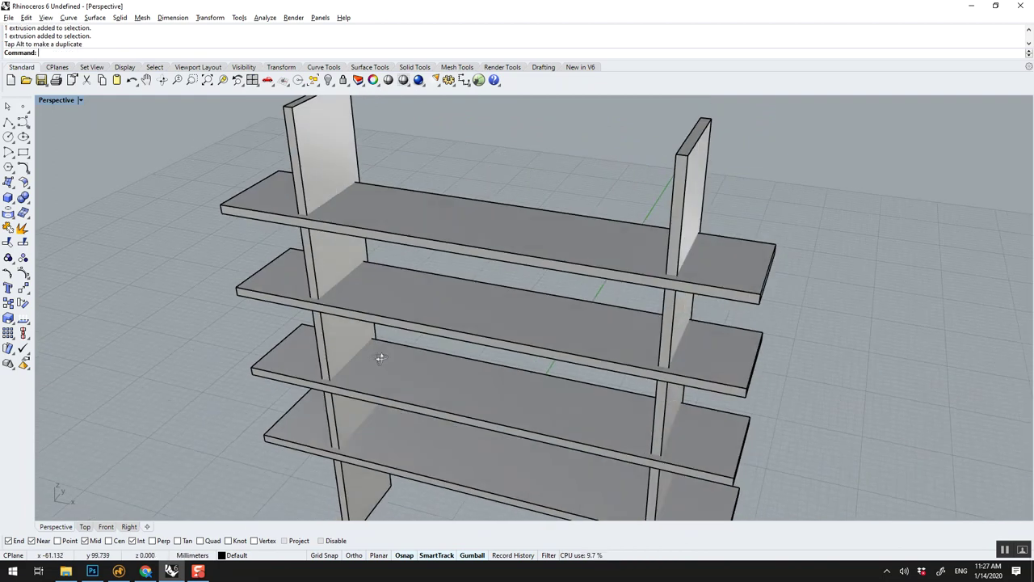
scroll(398, 354, up, 2)
scroll(399, 355, down, 5)
scroll(485, 322, up, 3)
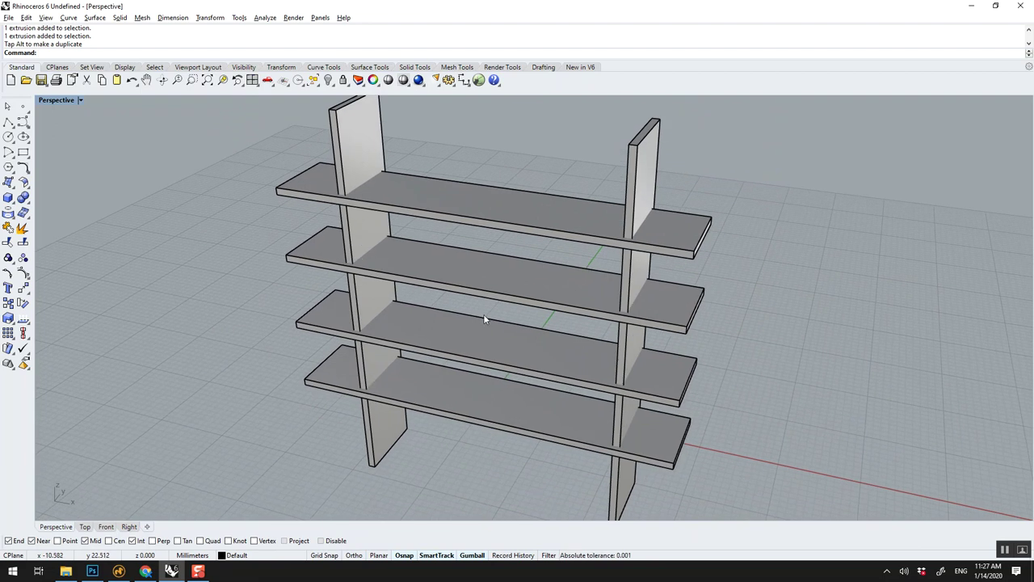
click(79, 101)
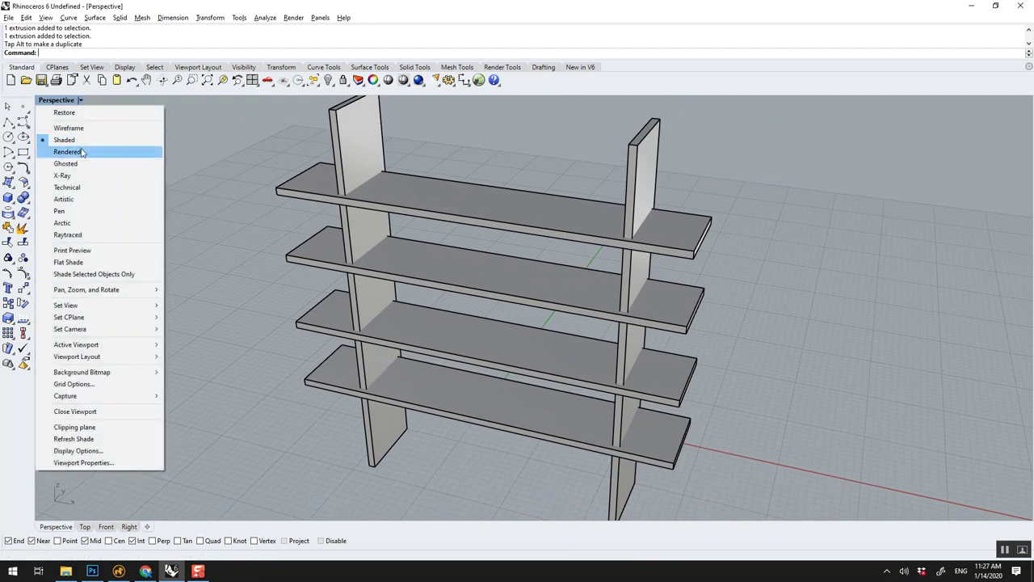
click(81, 150)
right_drag(208, 224, 426, 264)
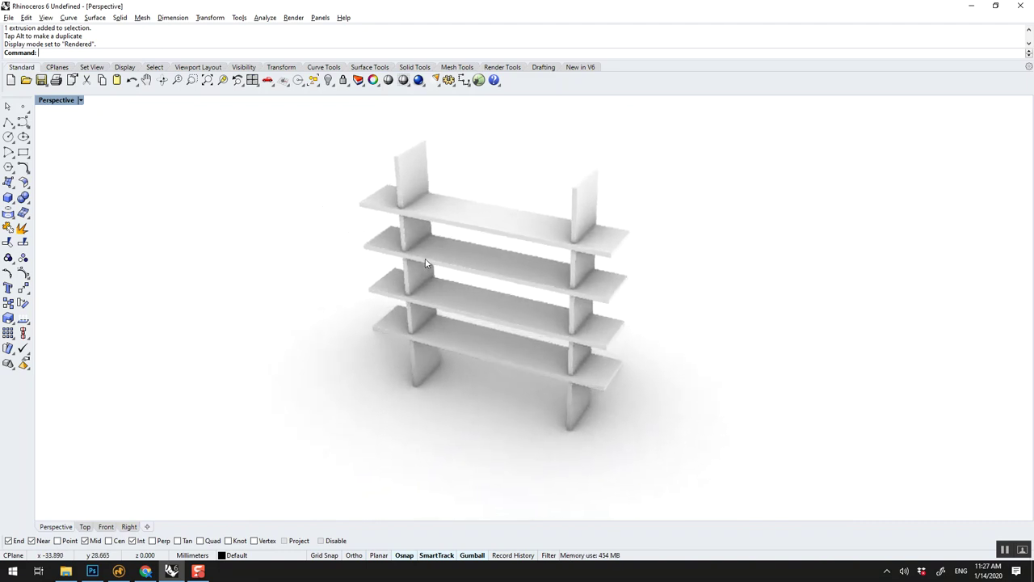
click(81, 101)
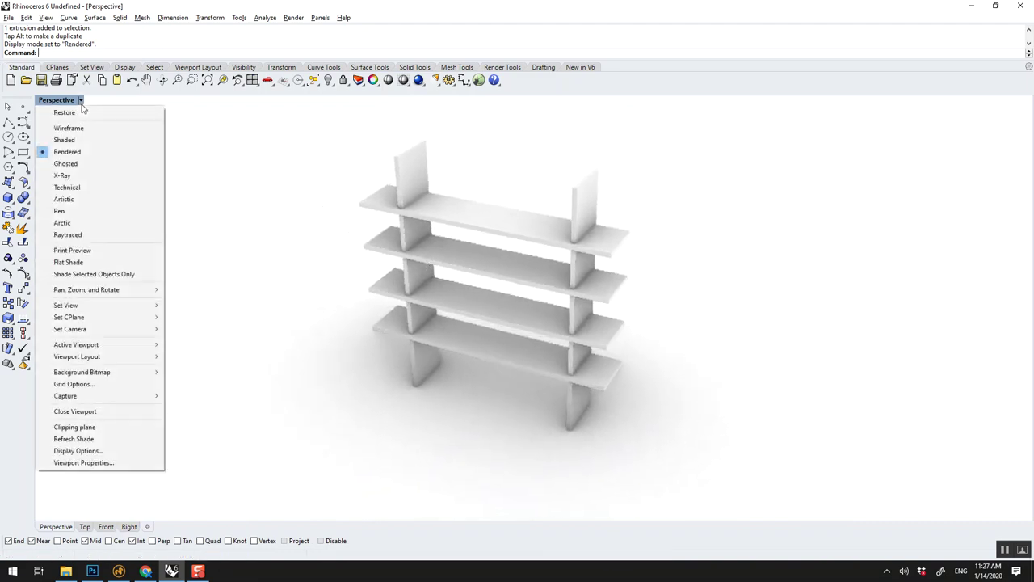
click(68, 139)
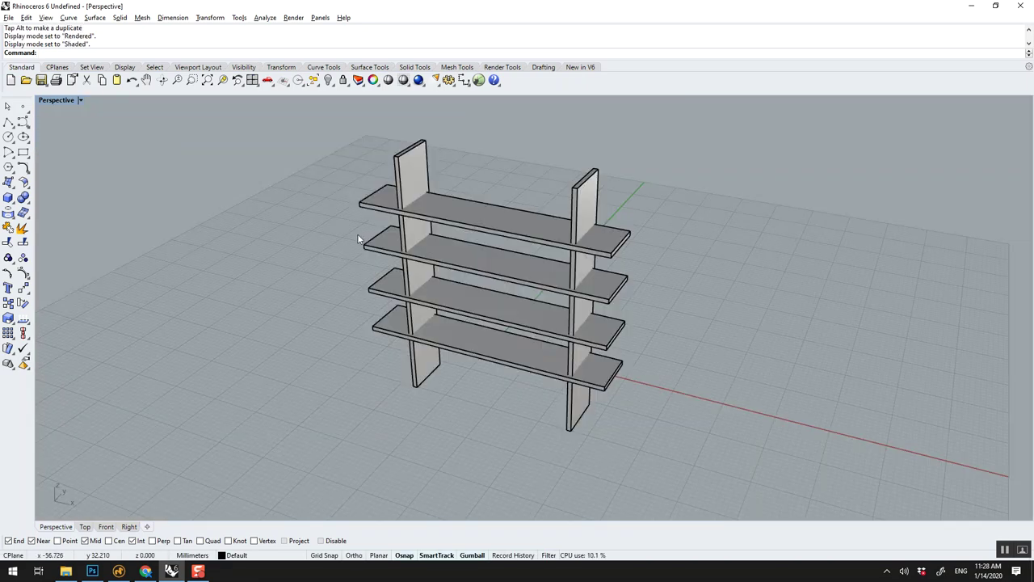
right_drag(357, 233, 563, 272)
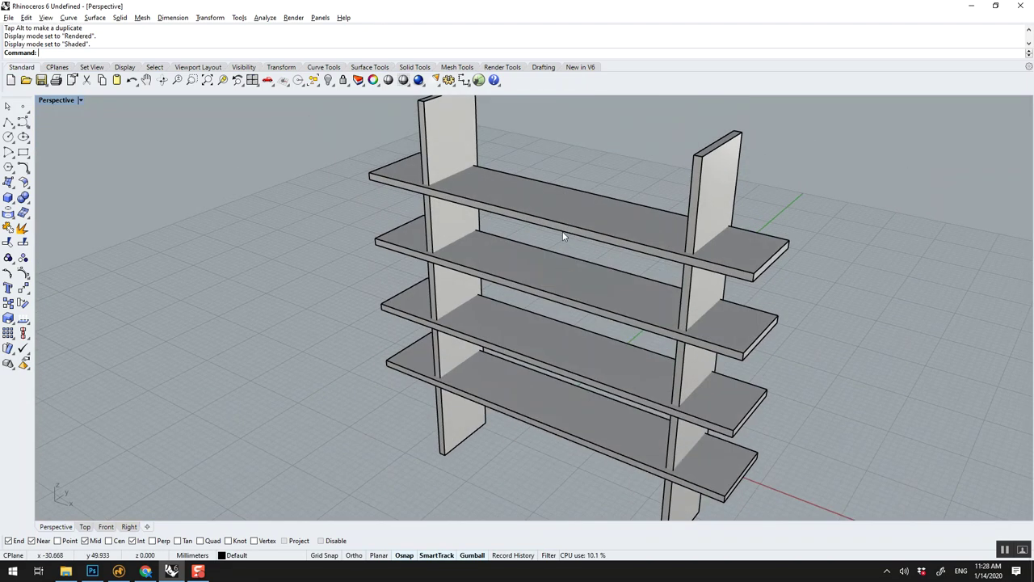
click(565, 233)
click(276, 149)
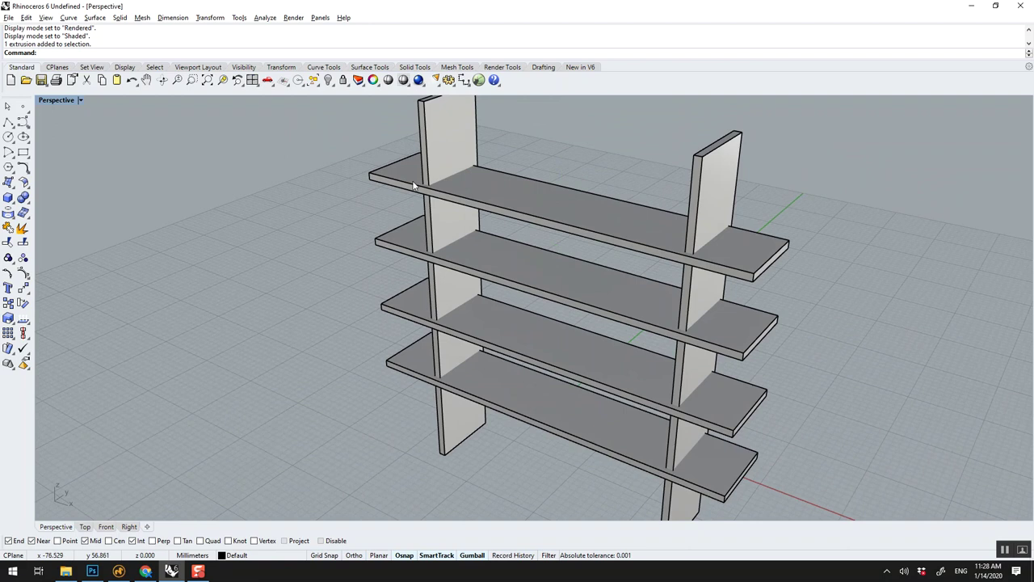
- Select all four shelves and slide them along the green axis through both uprights
click(491, 208)
shift+click(514, 263)
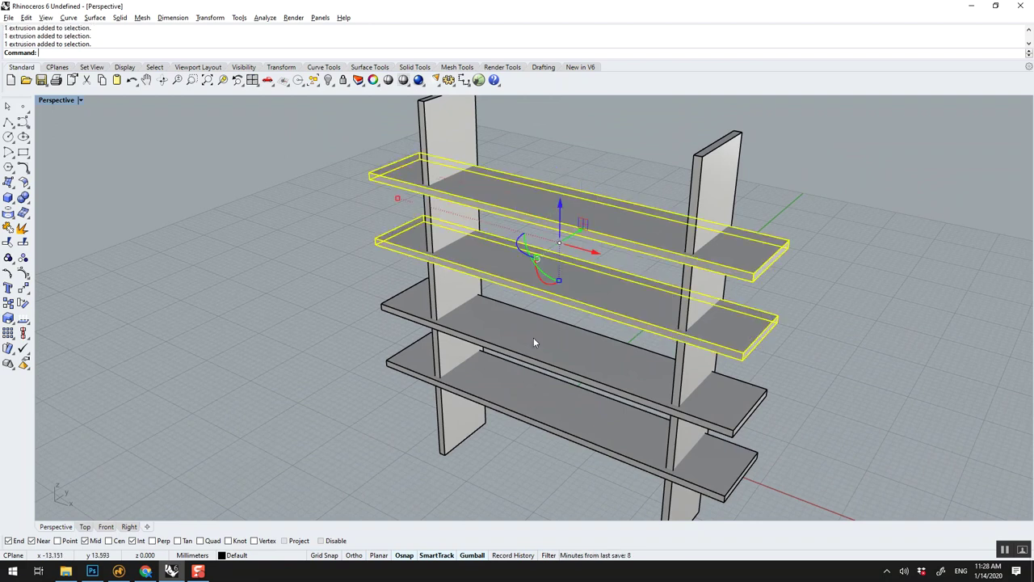
shift+click(533, 338)
shift+click(524, 390)
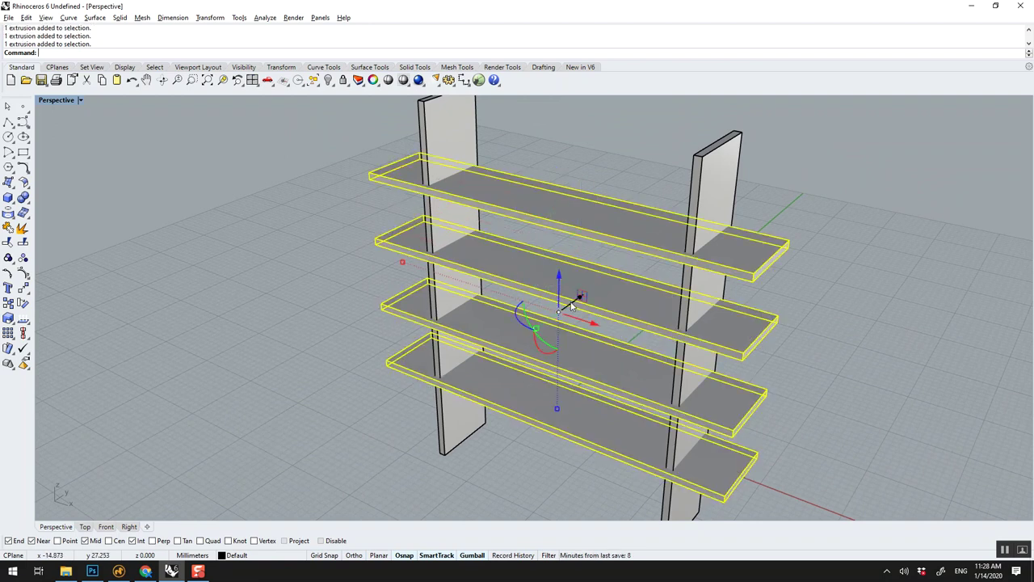
drag(573, 303, 556, 314)
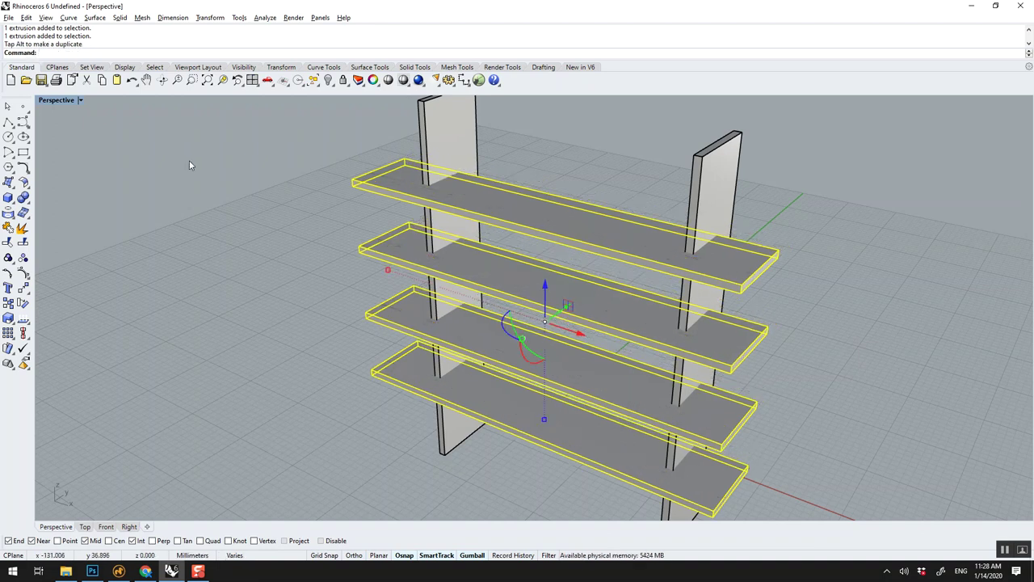
click(190, 163)
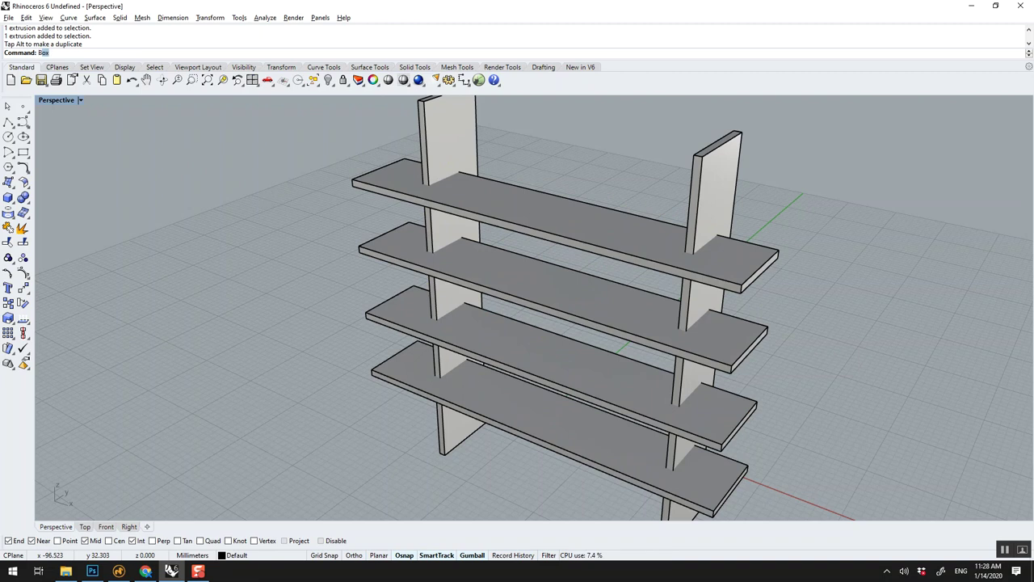
- BooleanDifference the four shelves from both uprights to cut their slots
text(ooleanDifference)
key(Return)
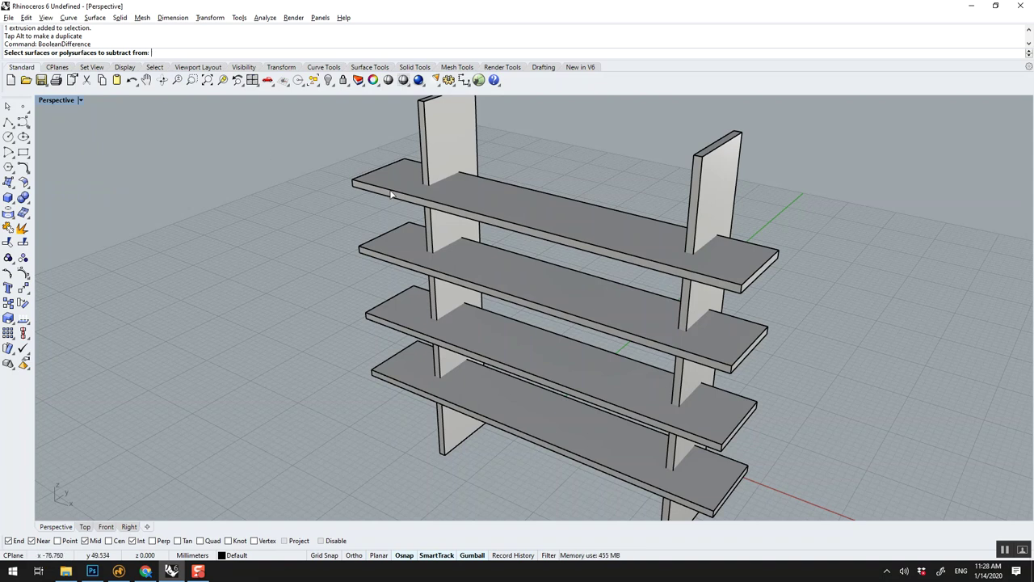
click(430, 150)
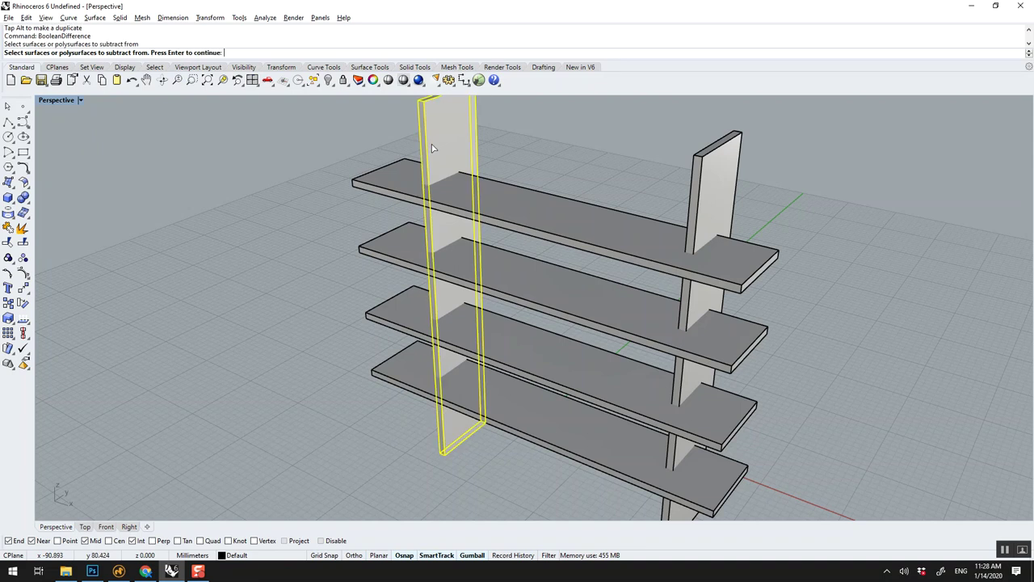
click(702, 184)
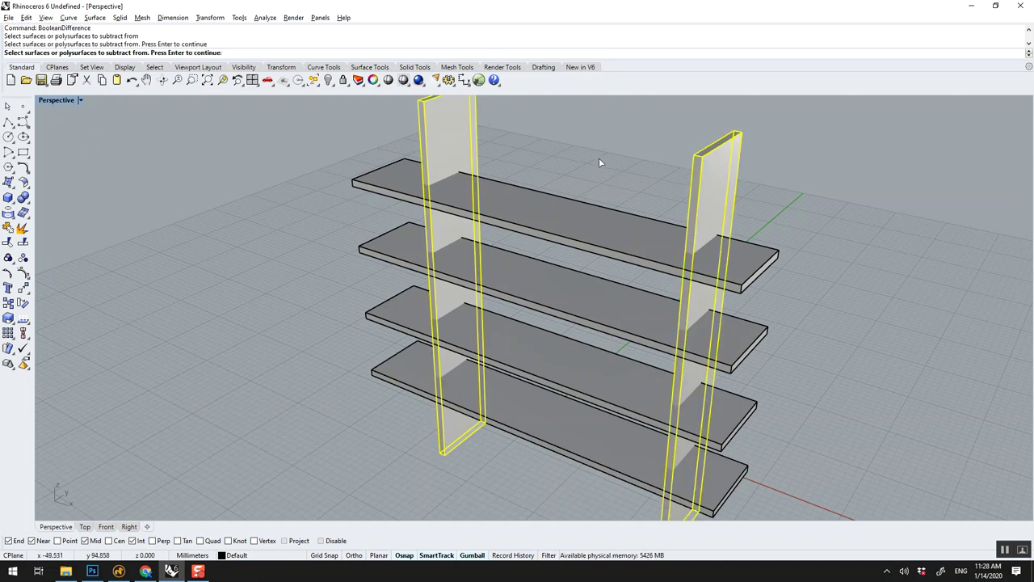
key(Return)
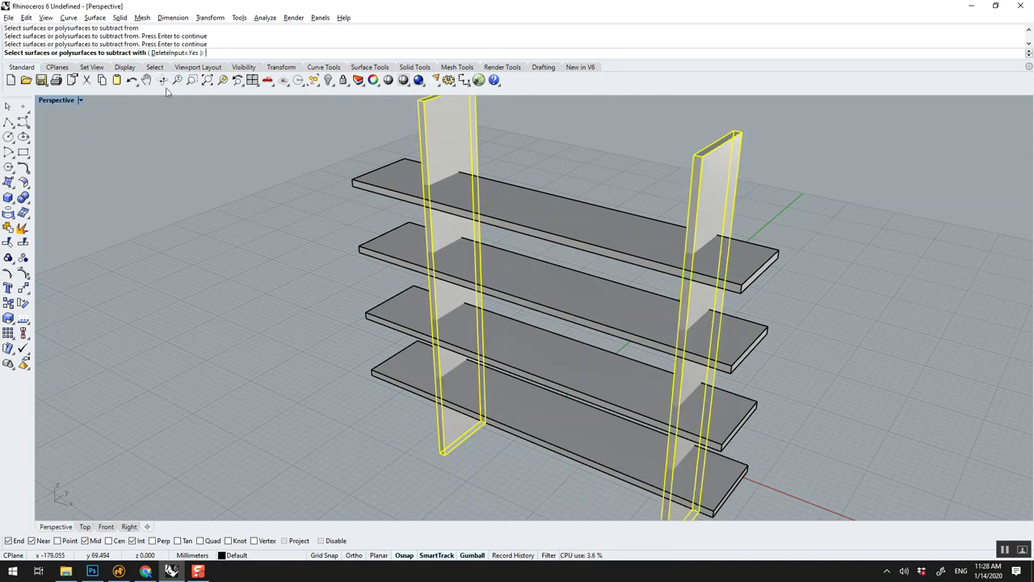
click(397, 188)
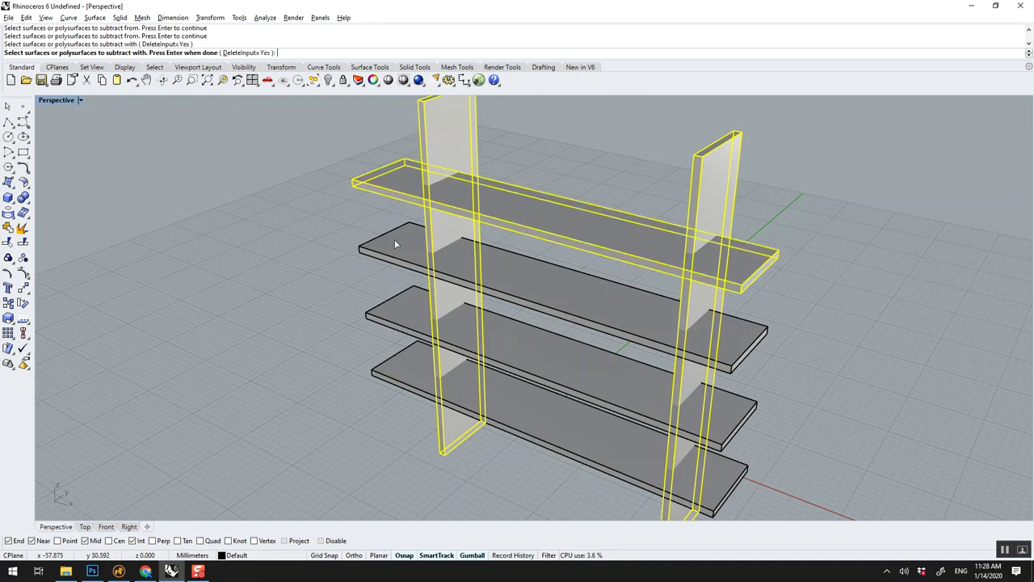
click(396, 244)
click(393, 303)
click(396, 373)
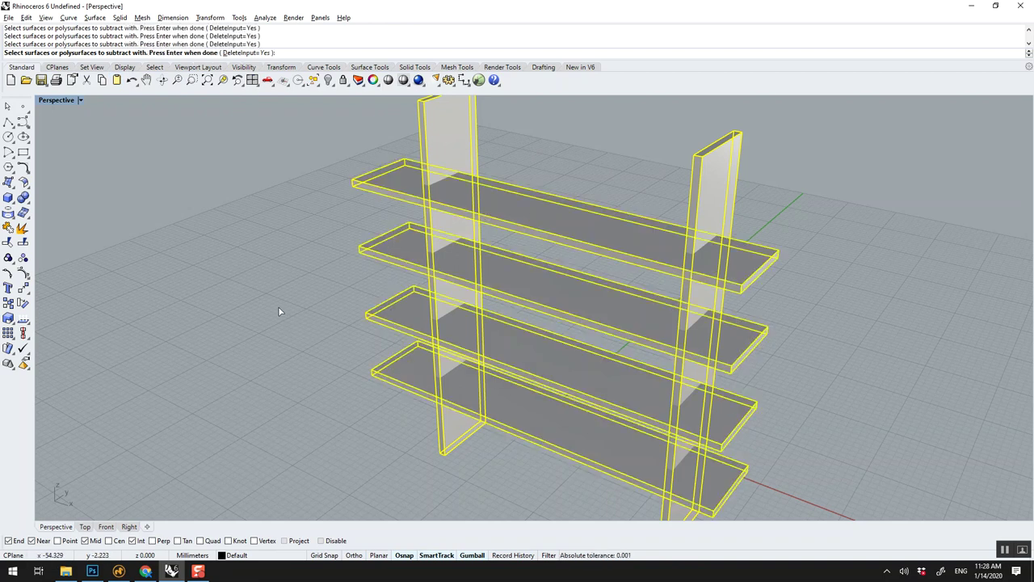
key(Return)
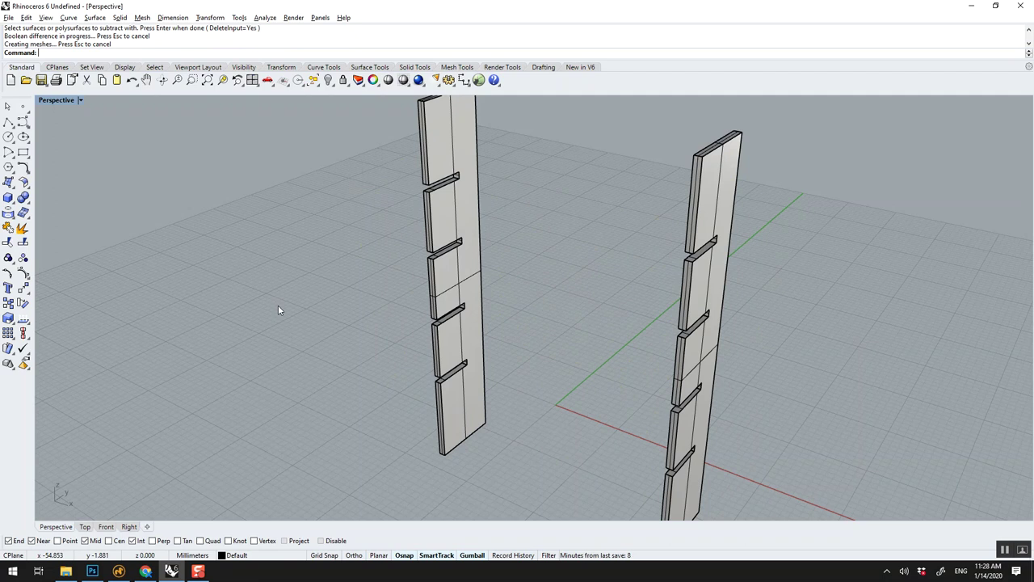
right_drag(501, 268, 510, 287)
scroll(510, 287, down, 2)
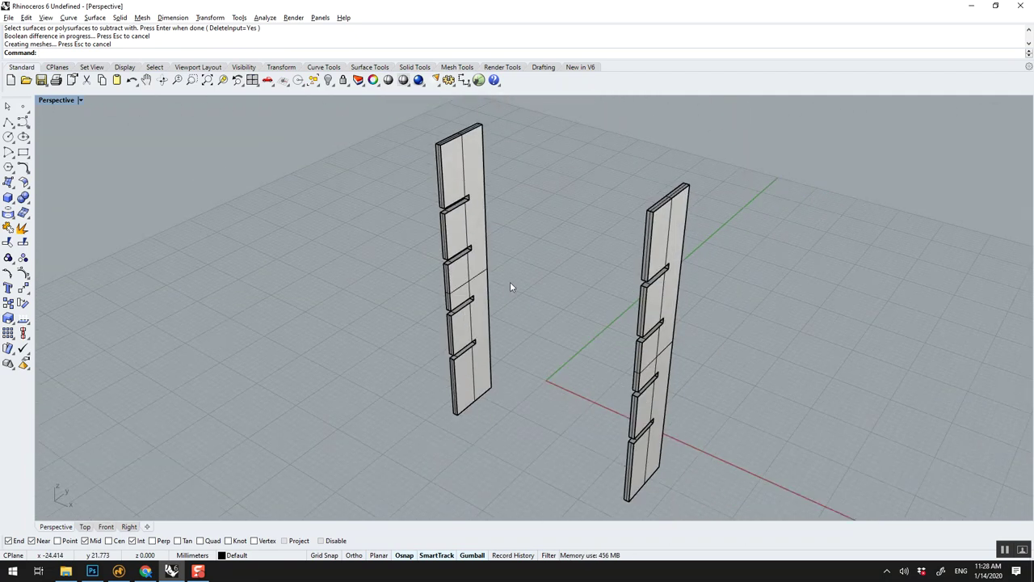
- Undo the last subtraction to restore the shelves and restart BooleanDifference
key(ctrl+z)
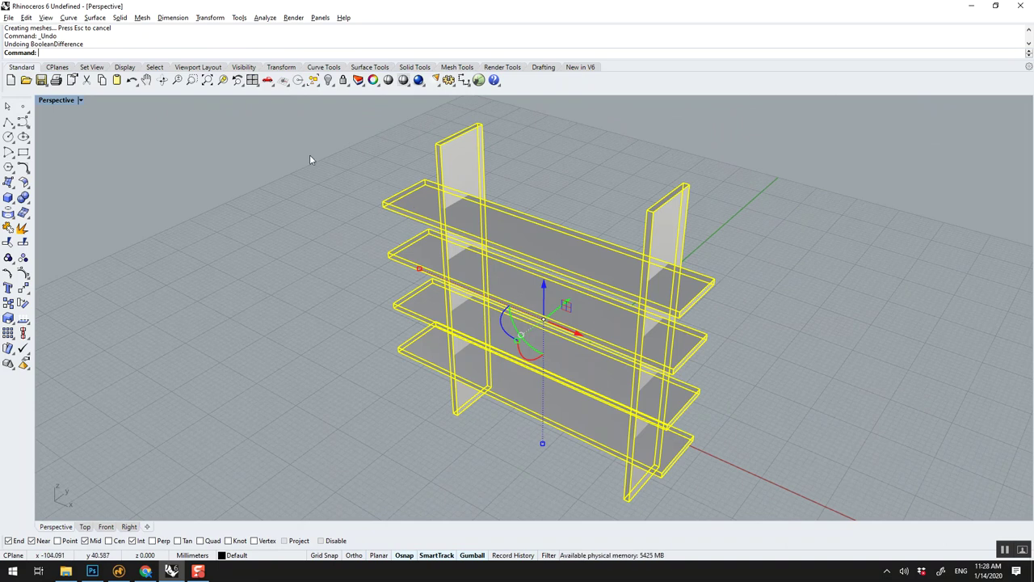
key(Escape)
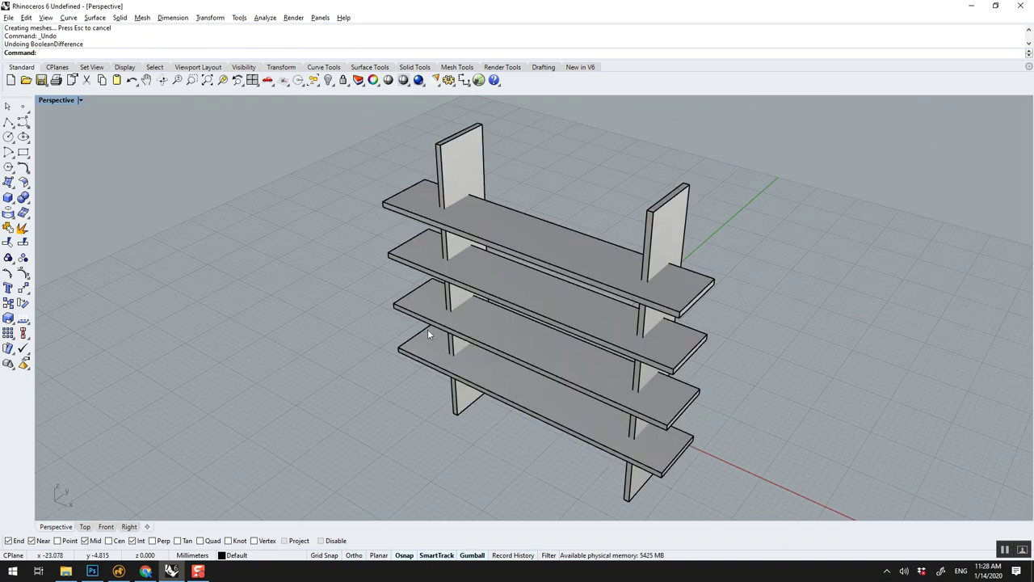
text(Box)
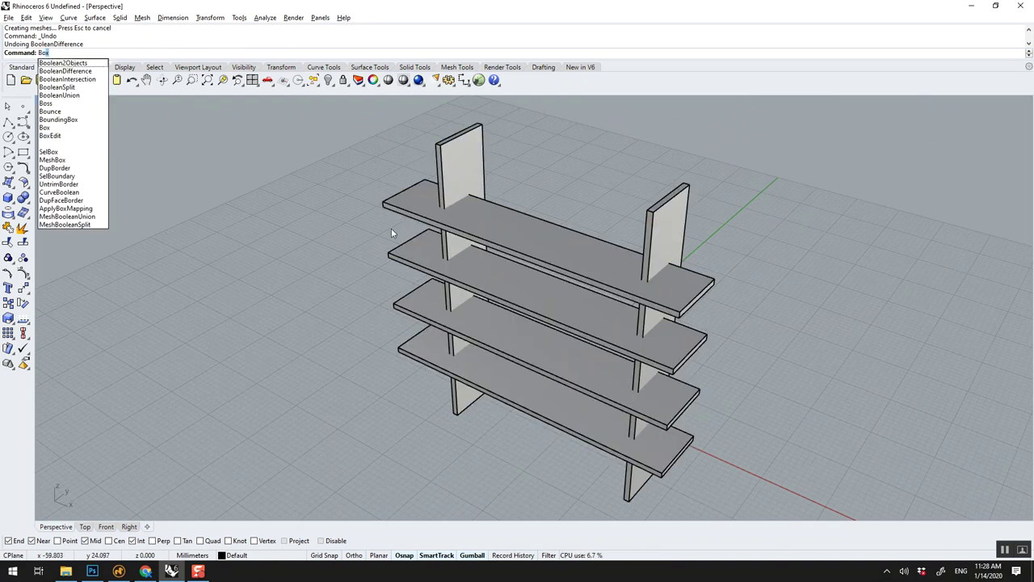
key(Return)
key(Escape)
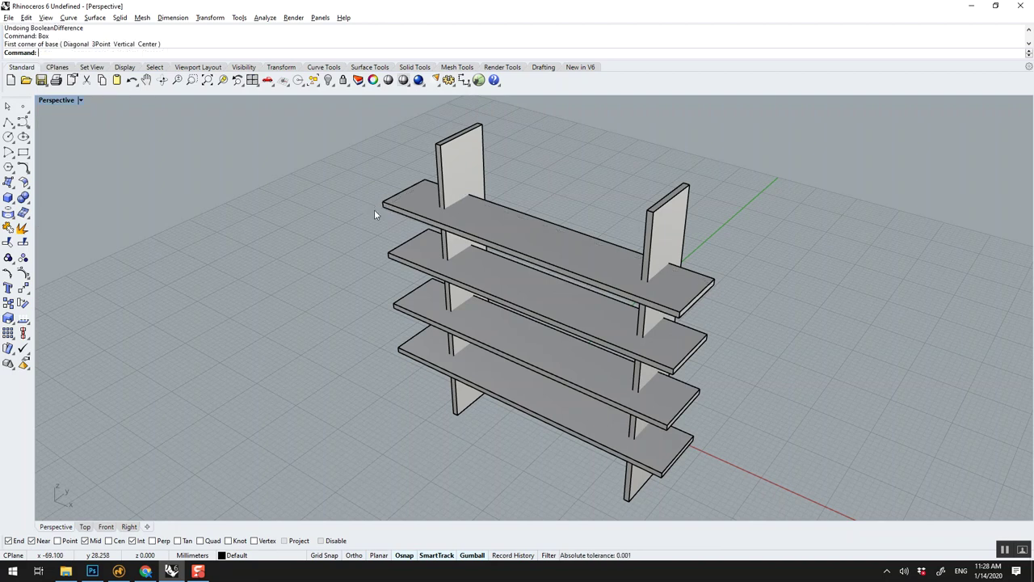
key(Up)
key(Return)
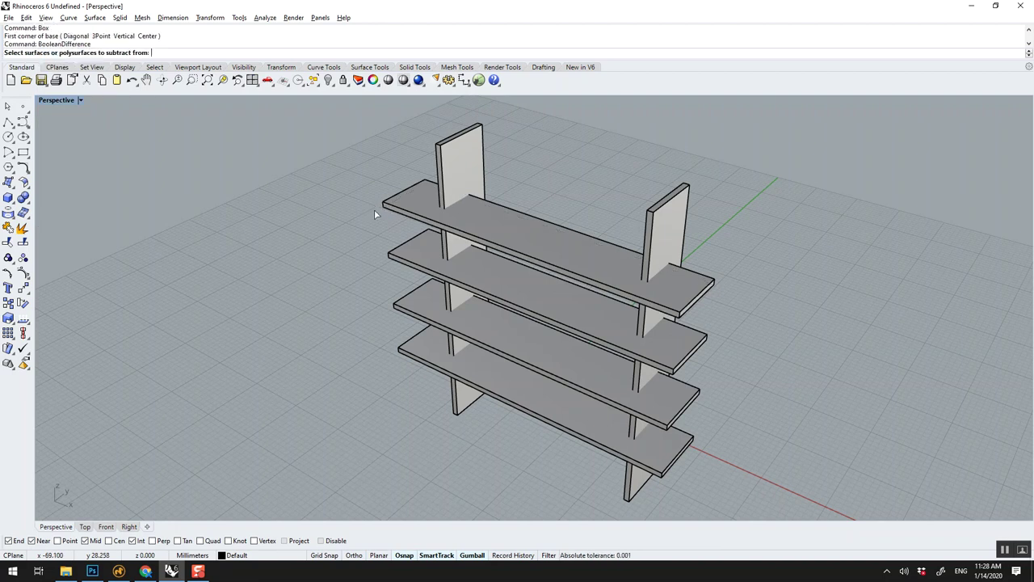
- Choose the left and right uprights as the objects to cut
click(397, 212)
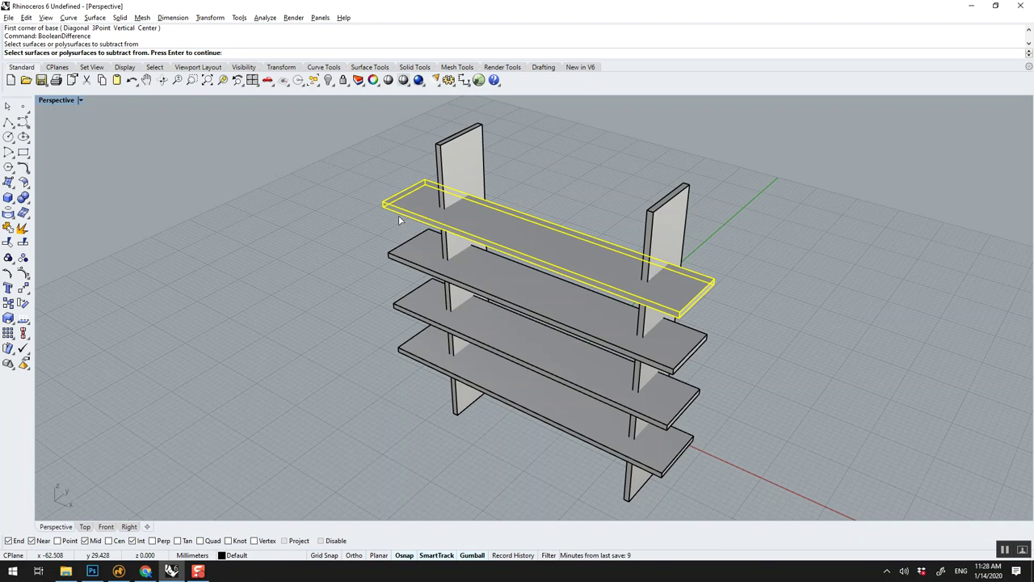
click(452, 168)
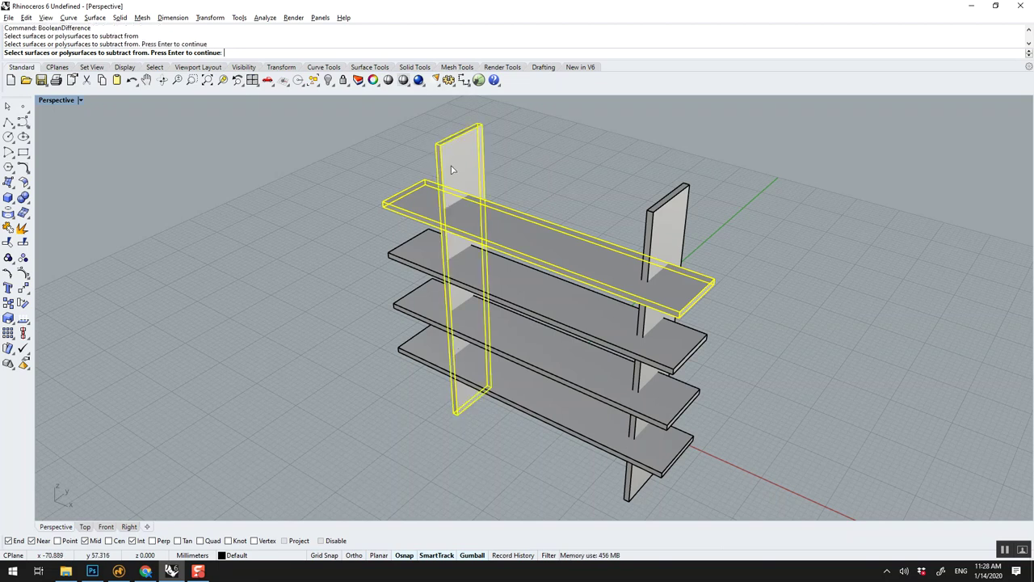
click(410, 222)
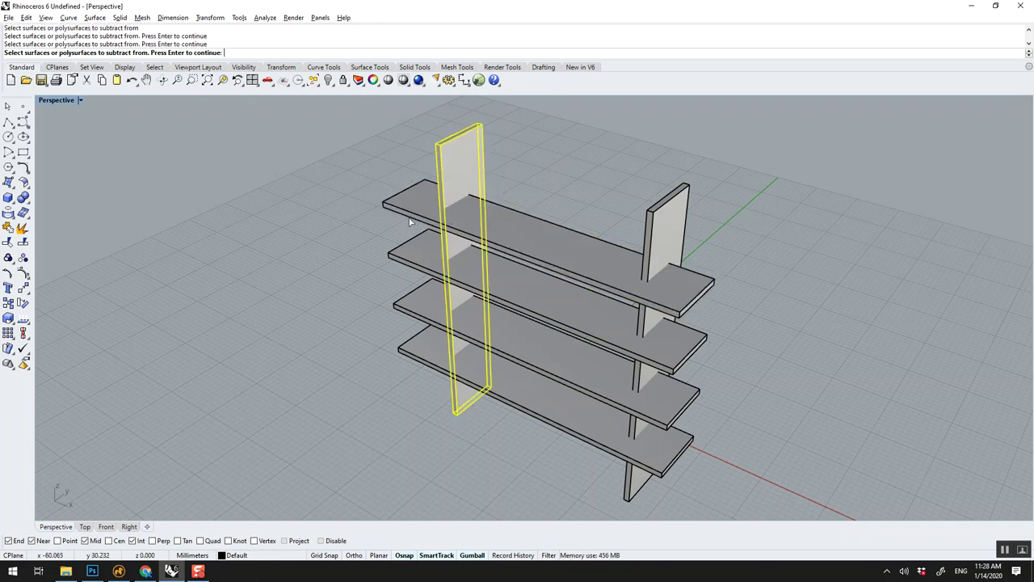
click(645, 227)
key(Return)
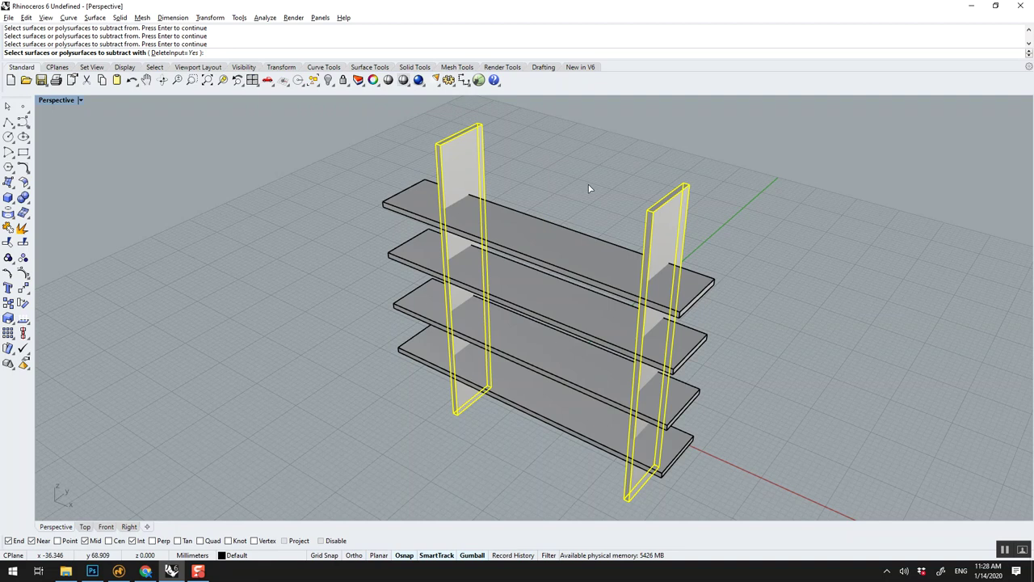
- Set DeleteInput=No and notch the uprights using all four shelves as cutters
click(174, 53)
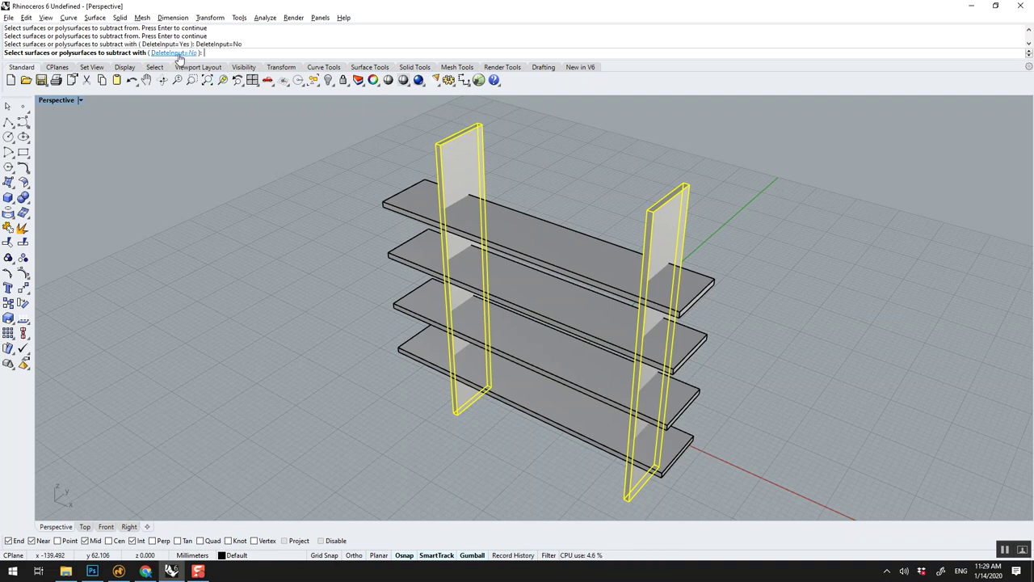
click(398, 204)
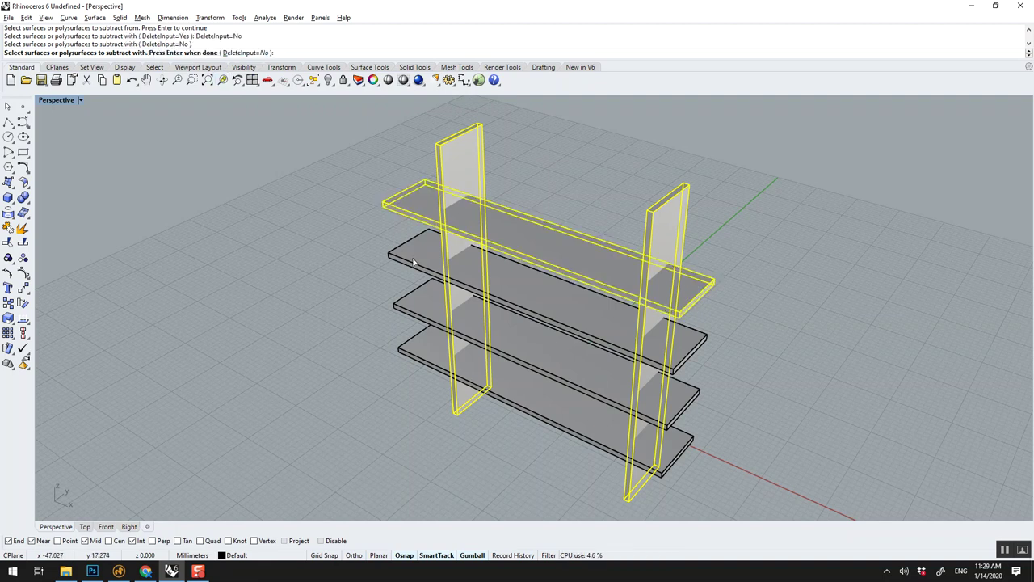
click(413, 261)
click(414, 313)
click(413, 356)
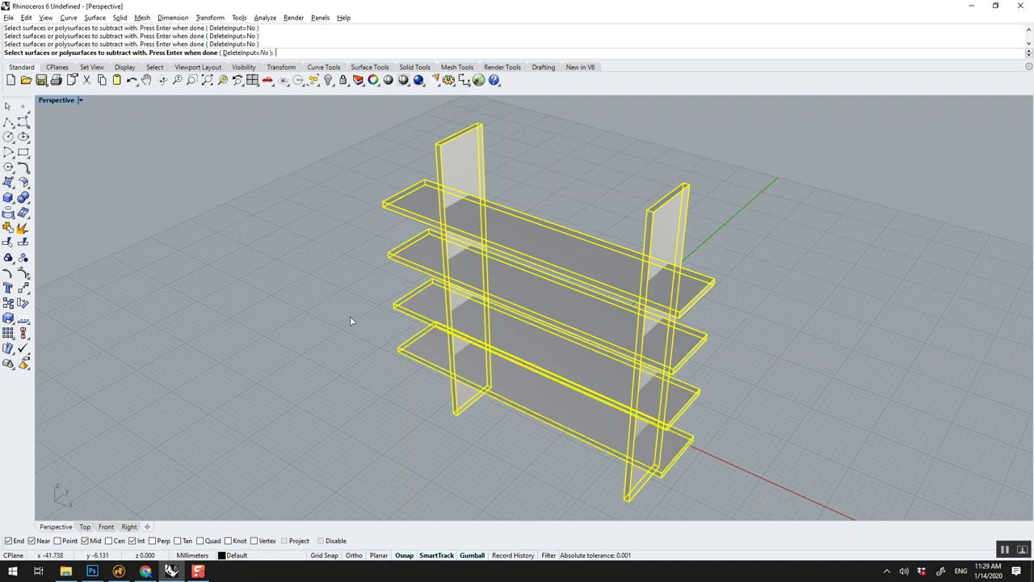
key(Return)
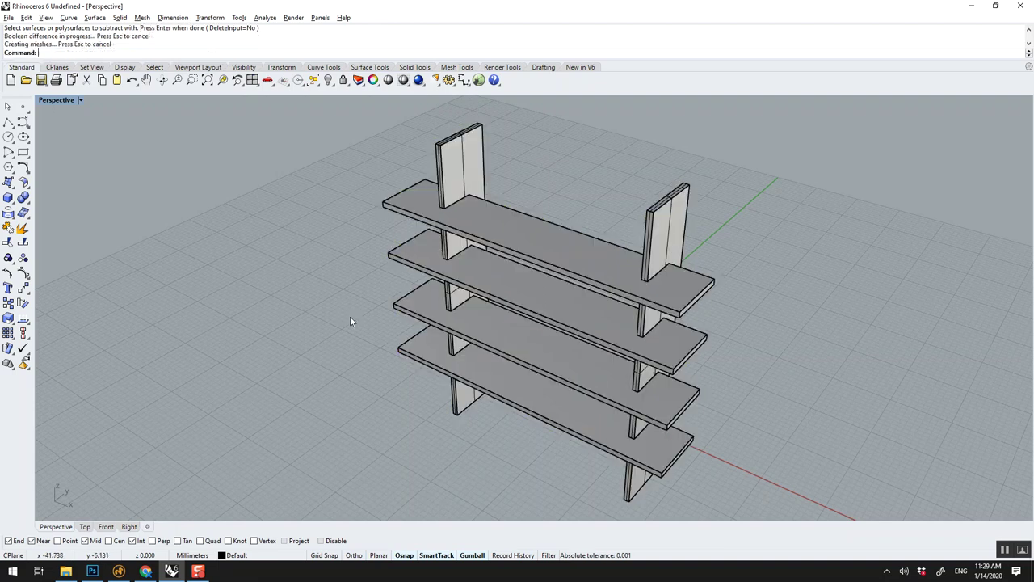
click(505, 240)
- Slide the four selected shelves up and to the right, partly off the uprights
click(501, 289)
click(495, 325)
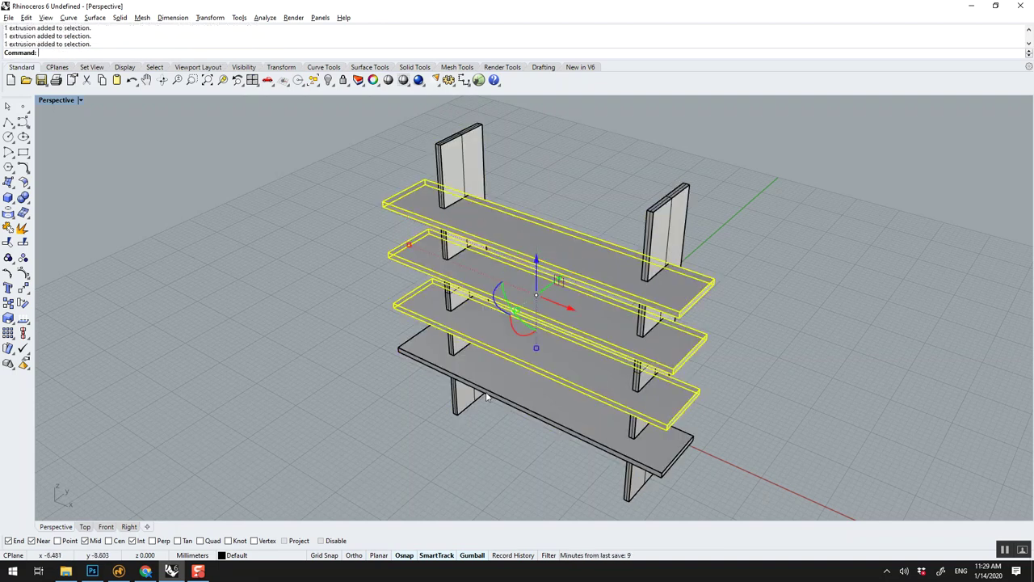
click(484, 390)
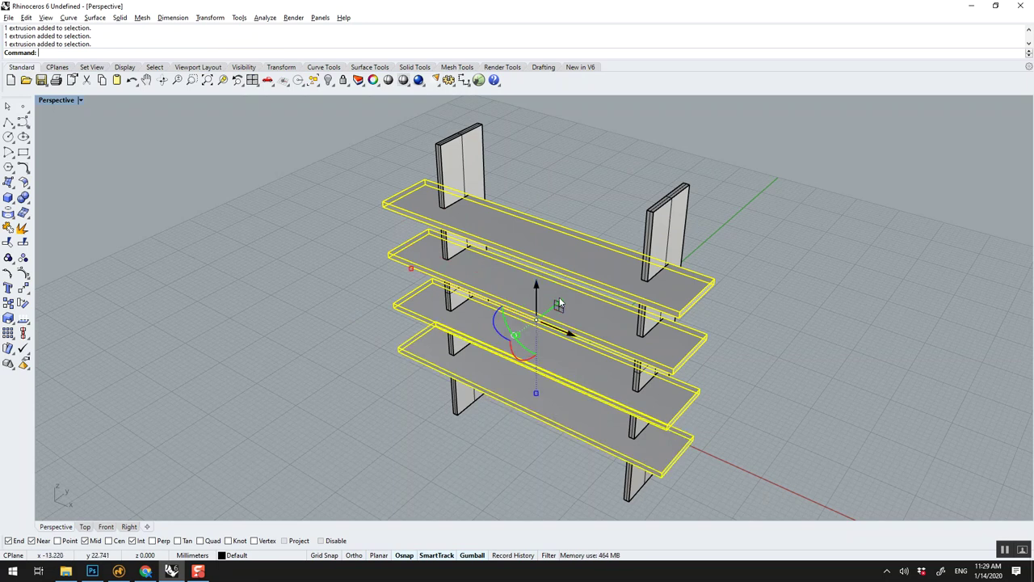
drag(558, 304, 554, 263)
key(ctrl+z)
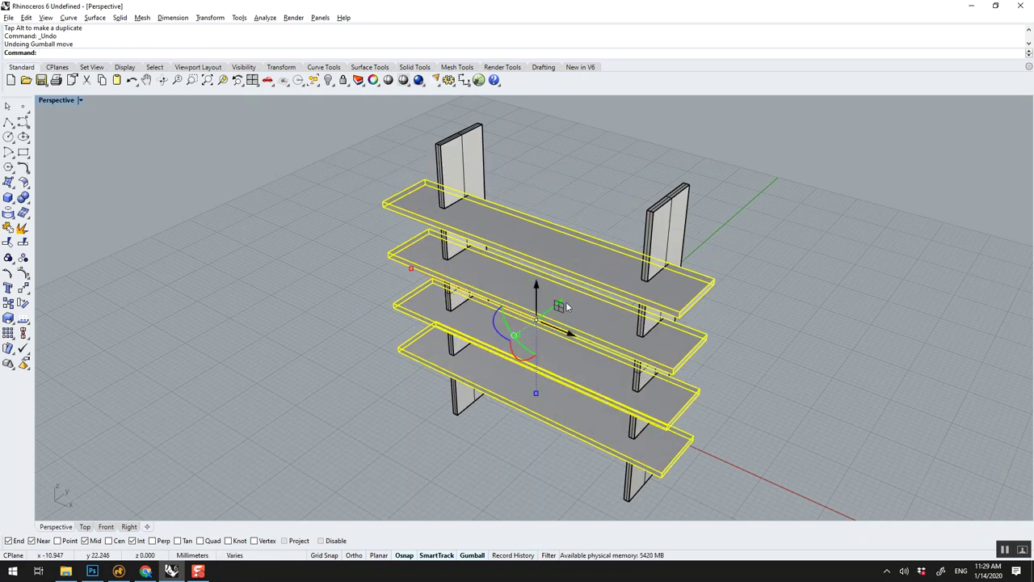
drag(566, 305, 599, 274)
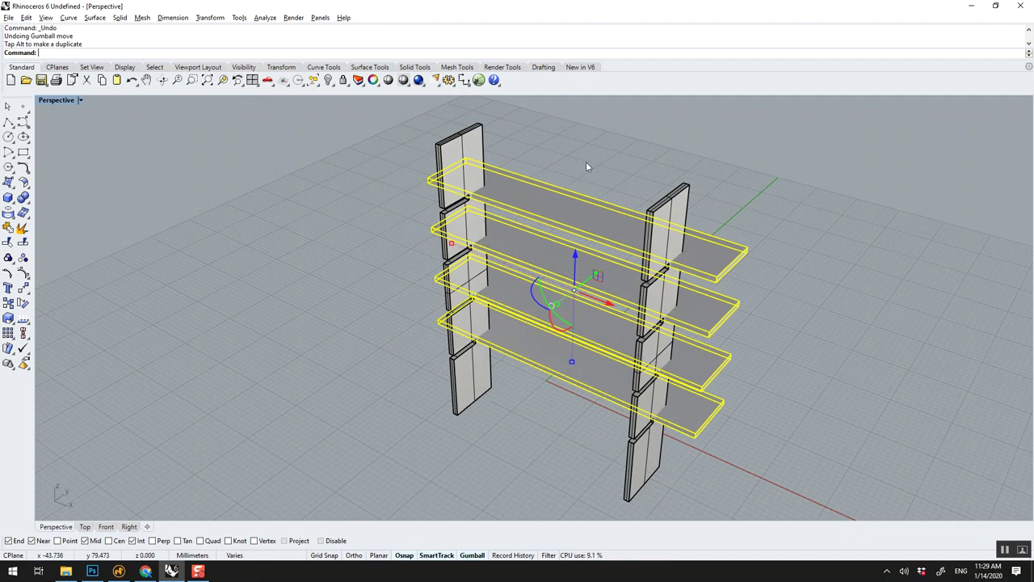
text(box)
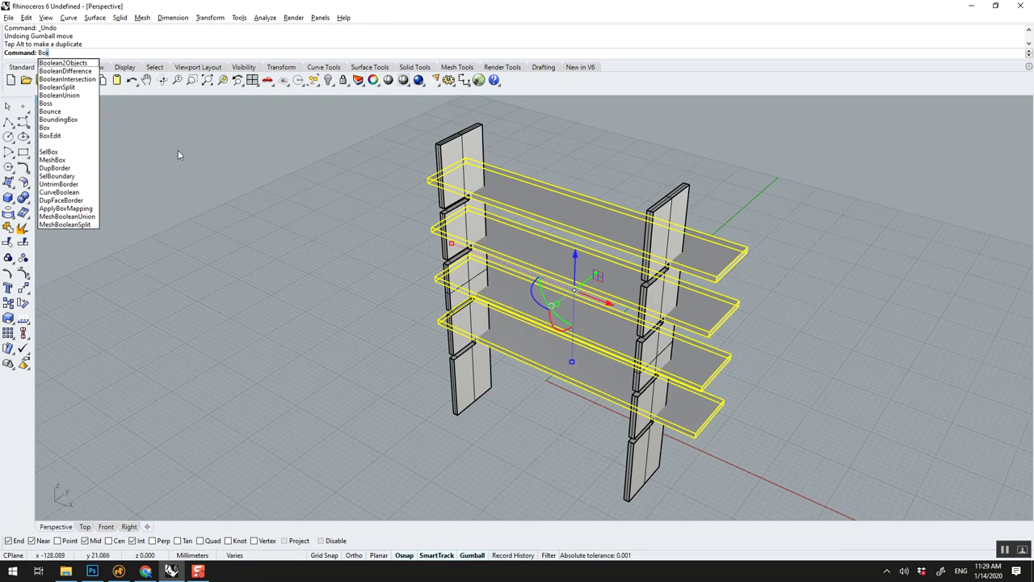
key(Escape)
key(Escape)
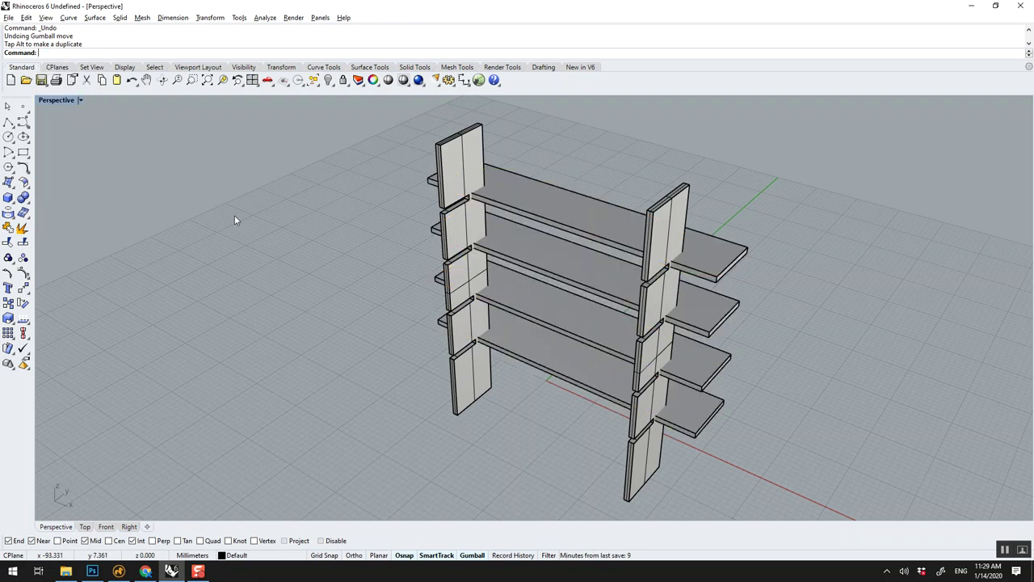
- Slot all four shelves with a BooleanDifference using the left upright as cutter
text(boolean)
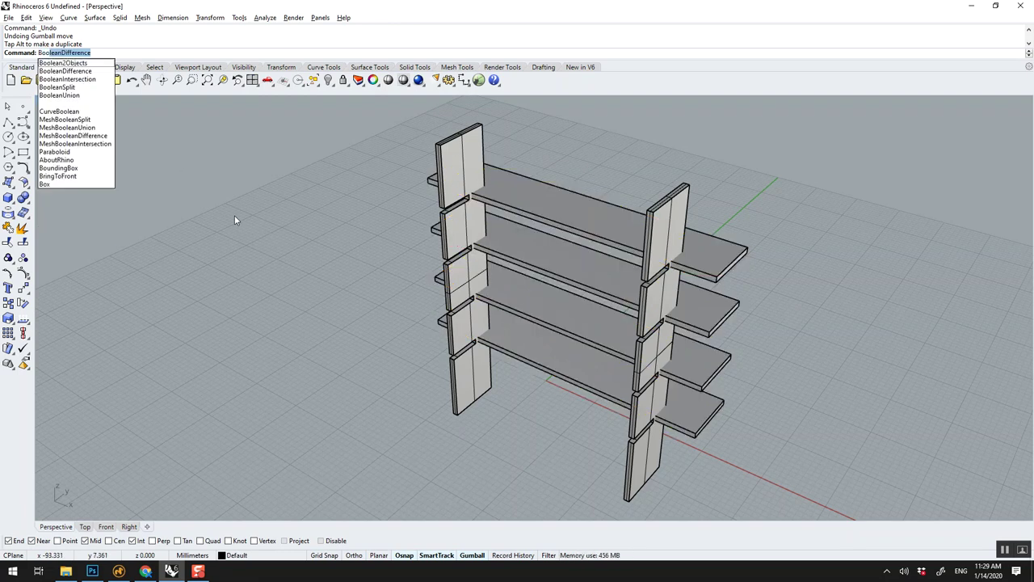
key(Return)
click(544, 203)
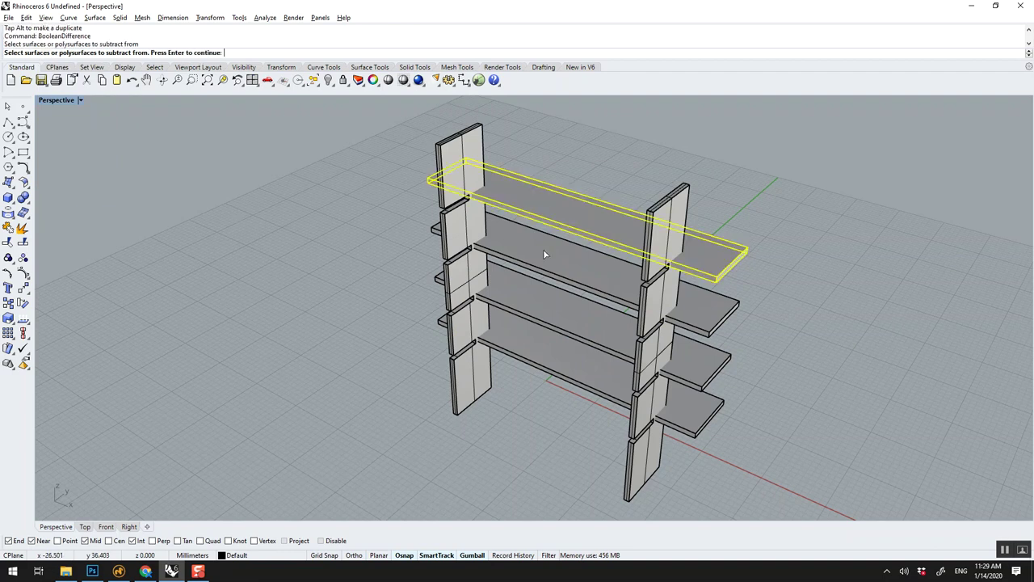
click(544, 255)
click(557, 322)
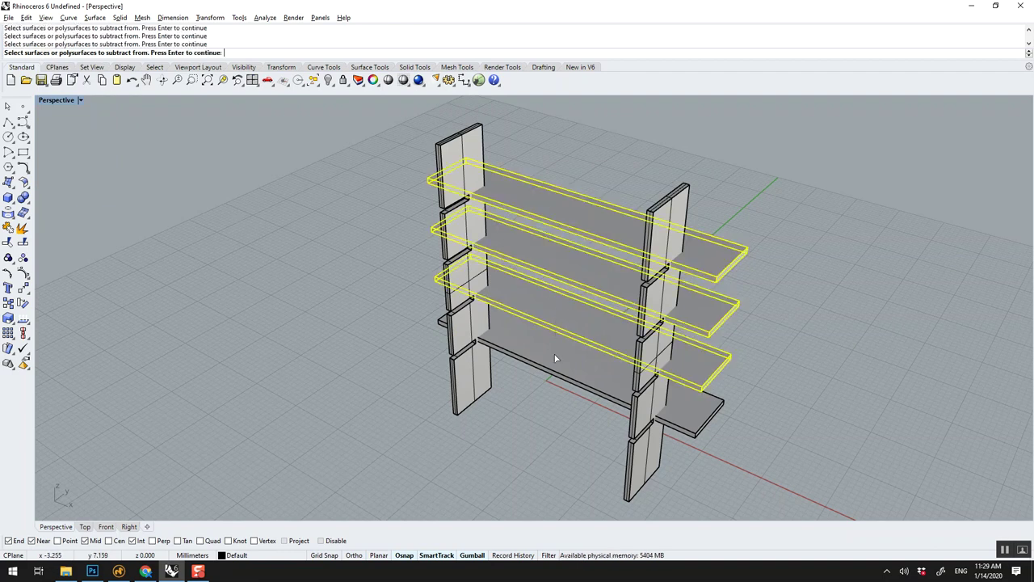
click(555, 360)
key(Return)
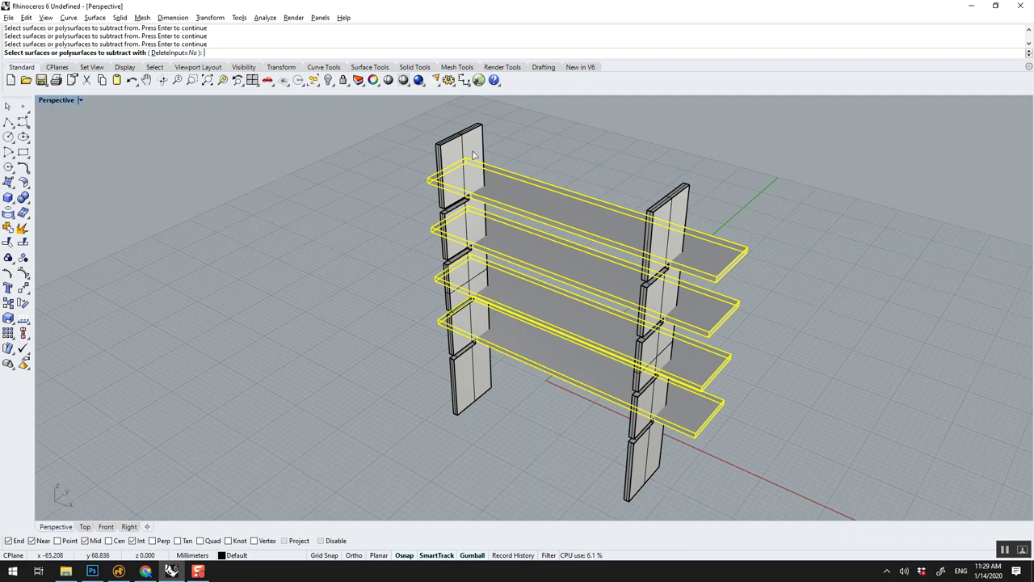
click(460, 149)
key(Return)
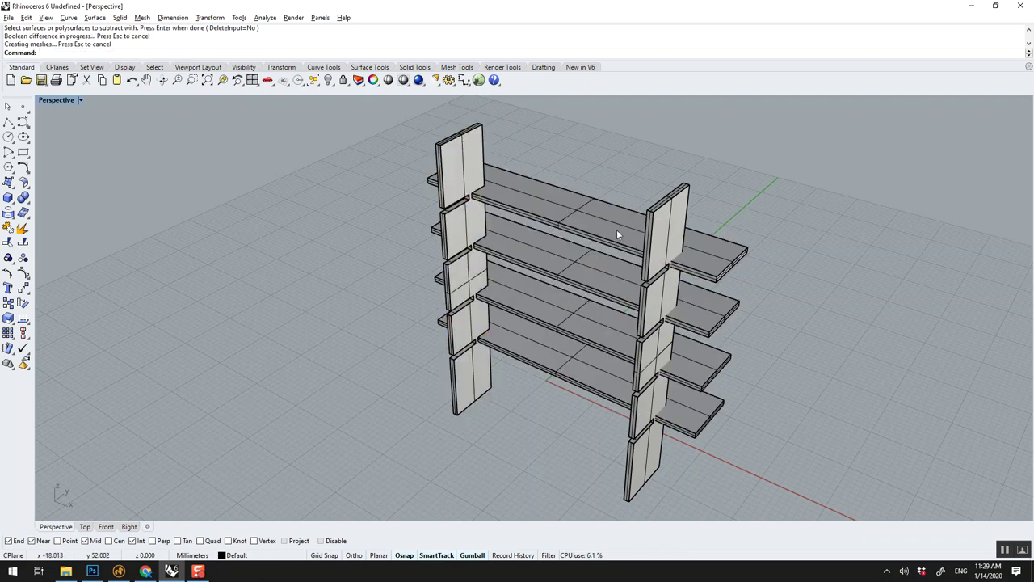
- Reselect the four shelves, then cancel a second BooleanDifference attempt
click(560, 223)
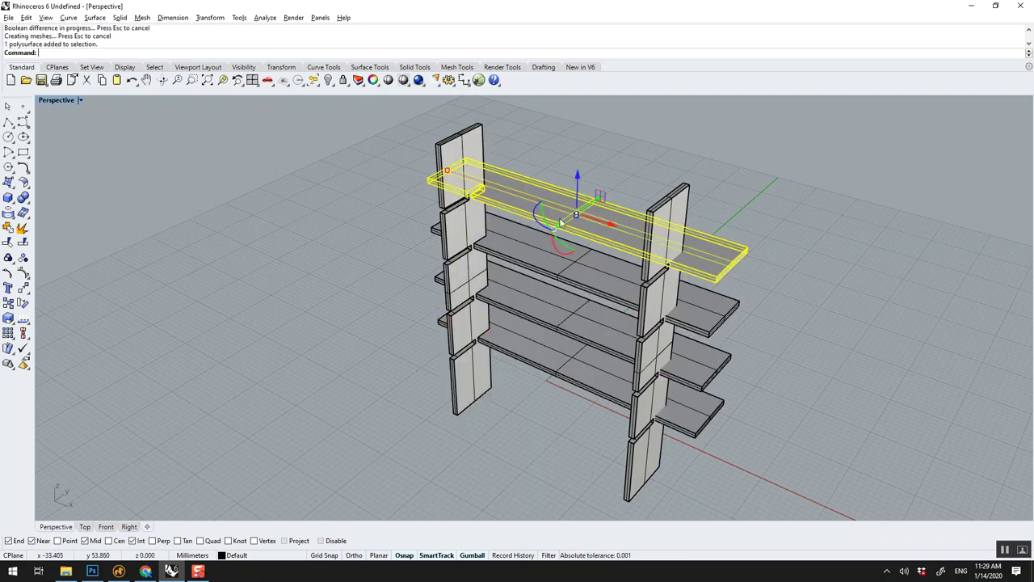
shift+click(557, 255)
shift+click(558, 306)
shift+click(544, 339)
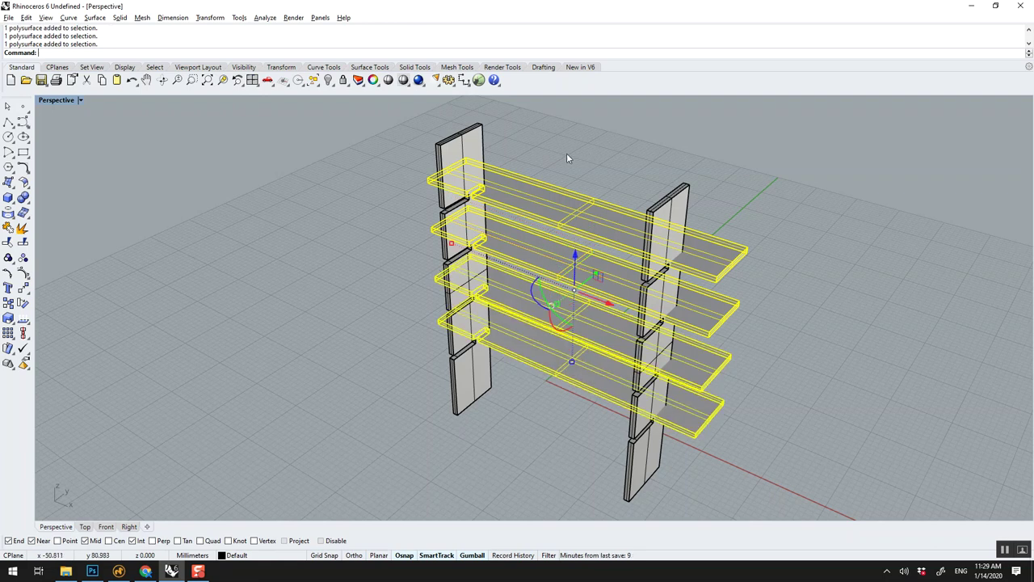
text(boo)
key(Return)
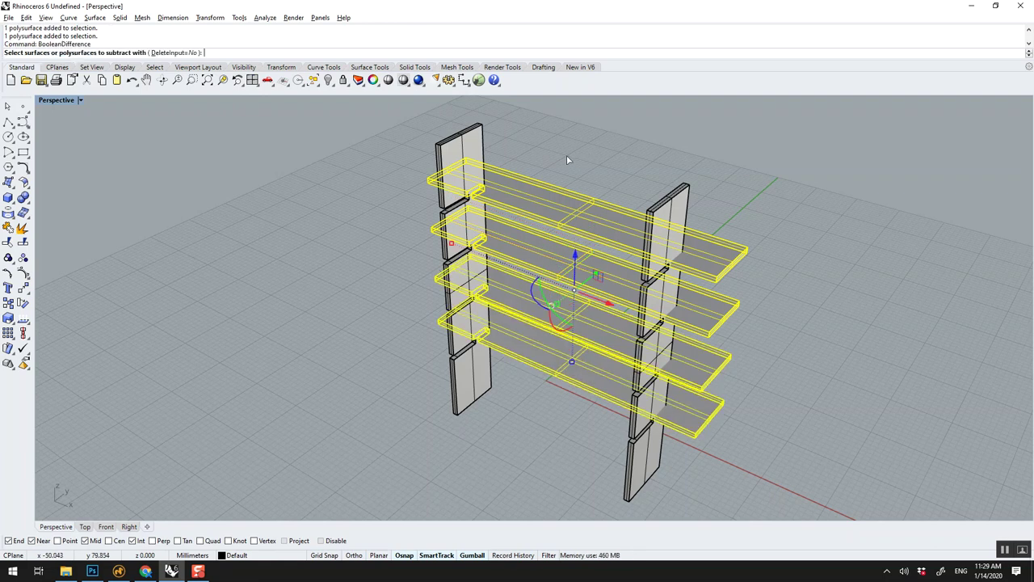
key(Escape)
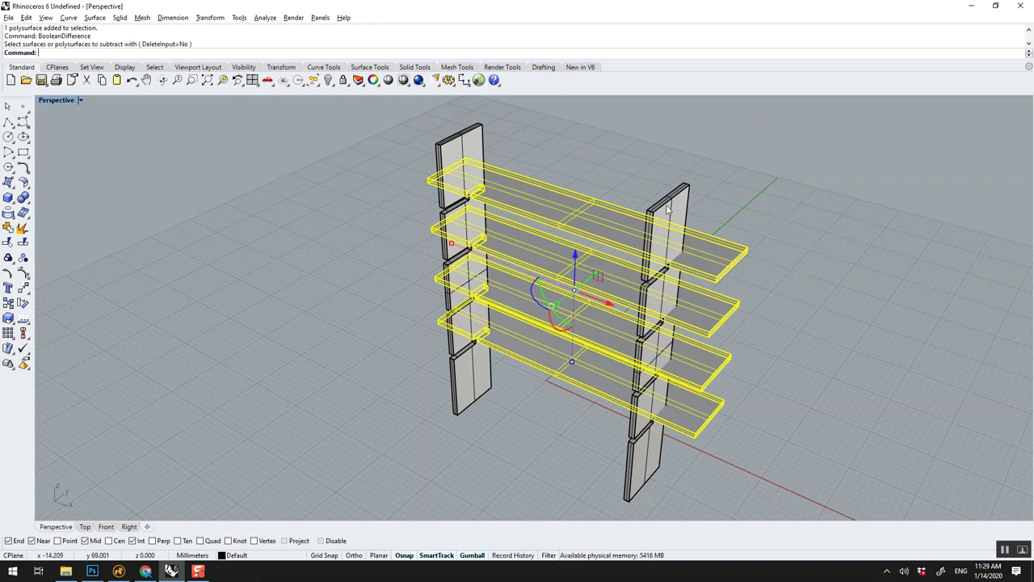
key(Escape)
- Slot the four shelves again, this time using the right upright as cutter
key(Return)
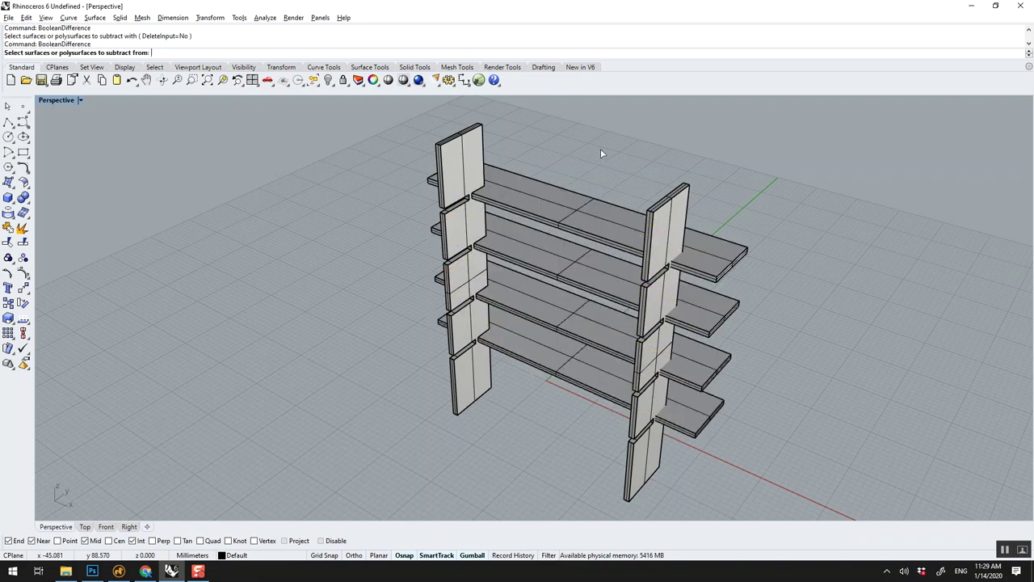
click(596, 205)
click(584, 267)
click(567, 336)
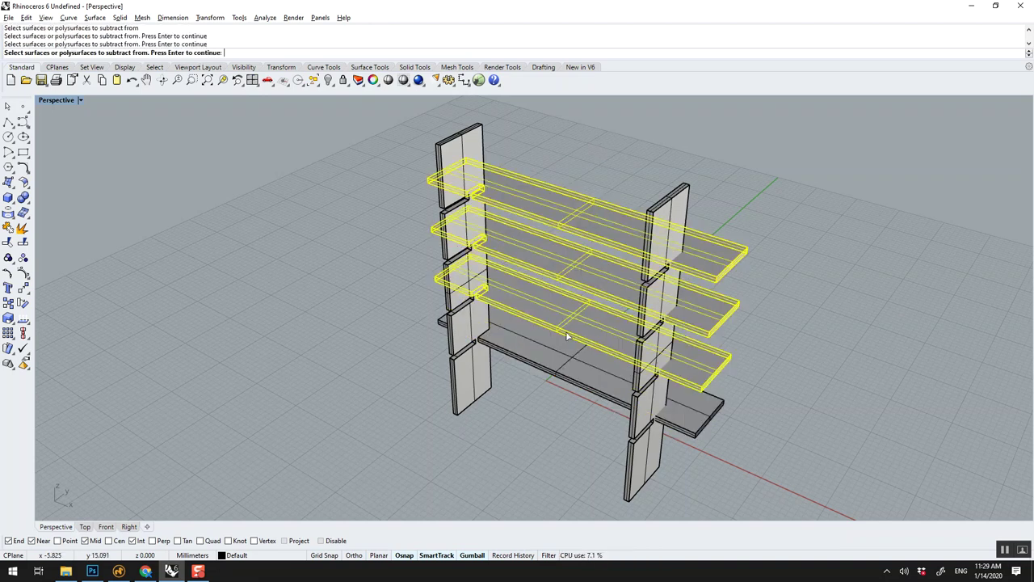
click(545, 372)
key(Return)
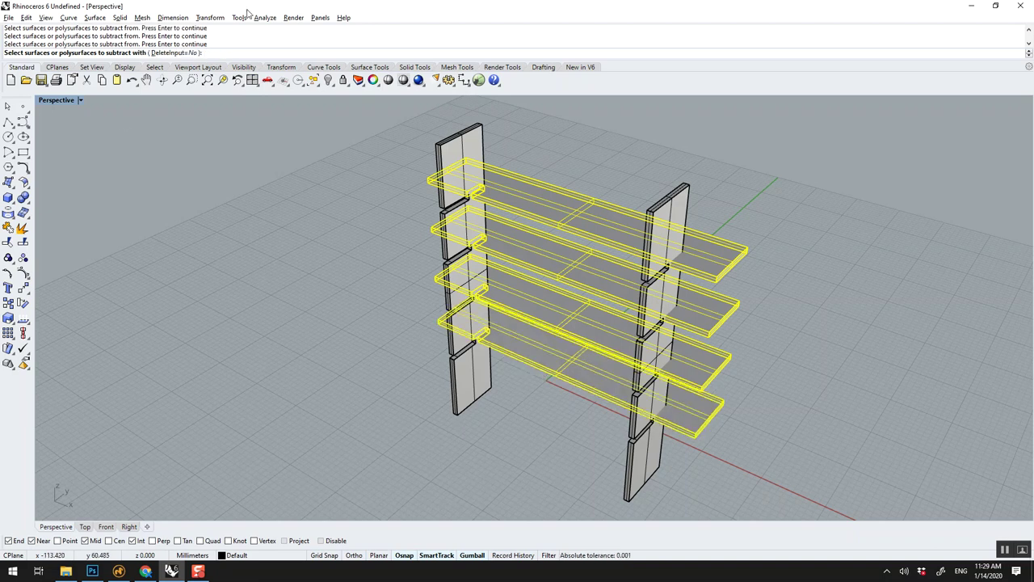
click(689, 209)
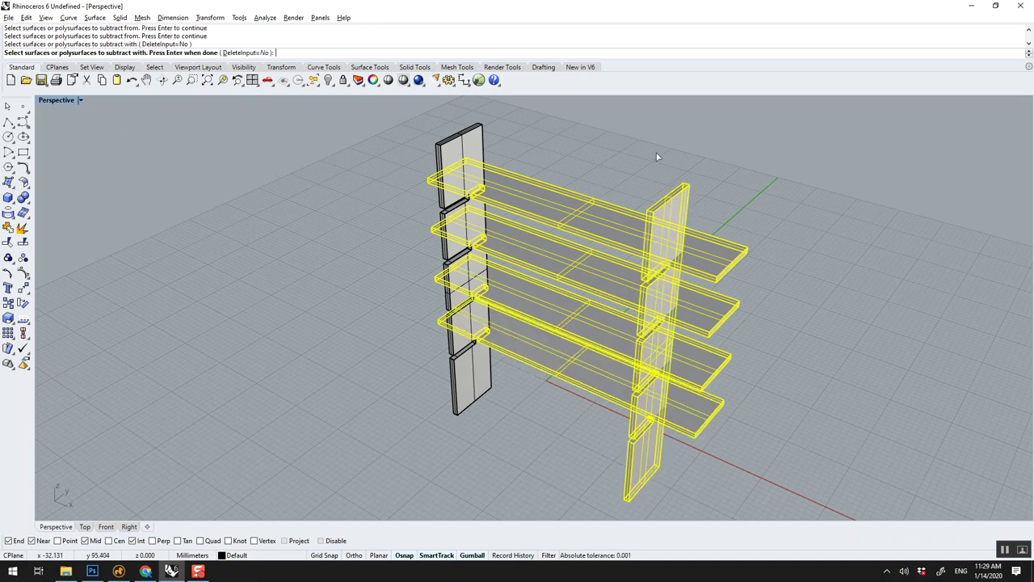
key(Return)
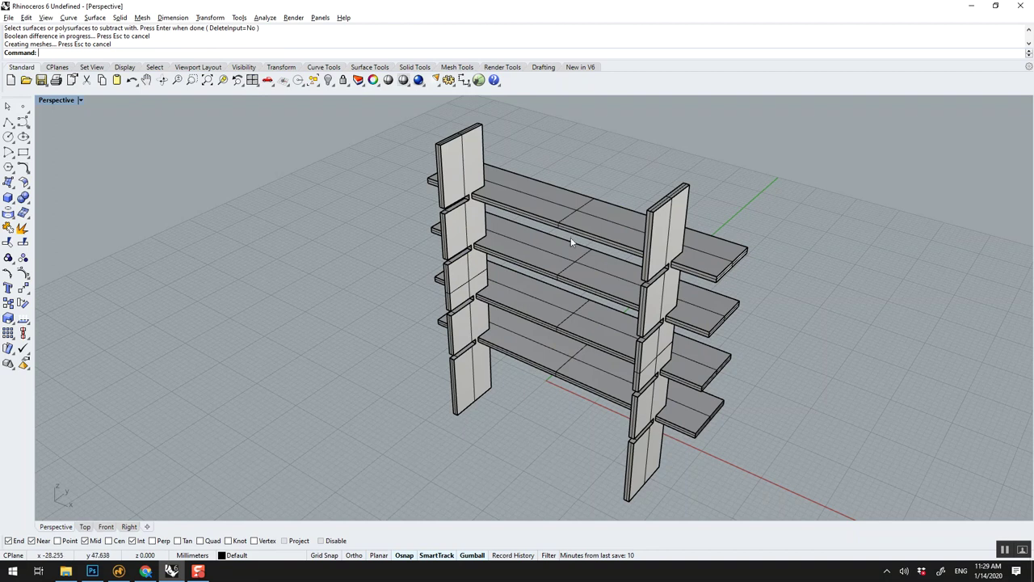
click(525, 365)
- Rotate the four shelves 180° and slide them back so their slots engage the uprights
shift+click(546, 323)
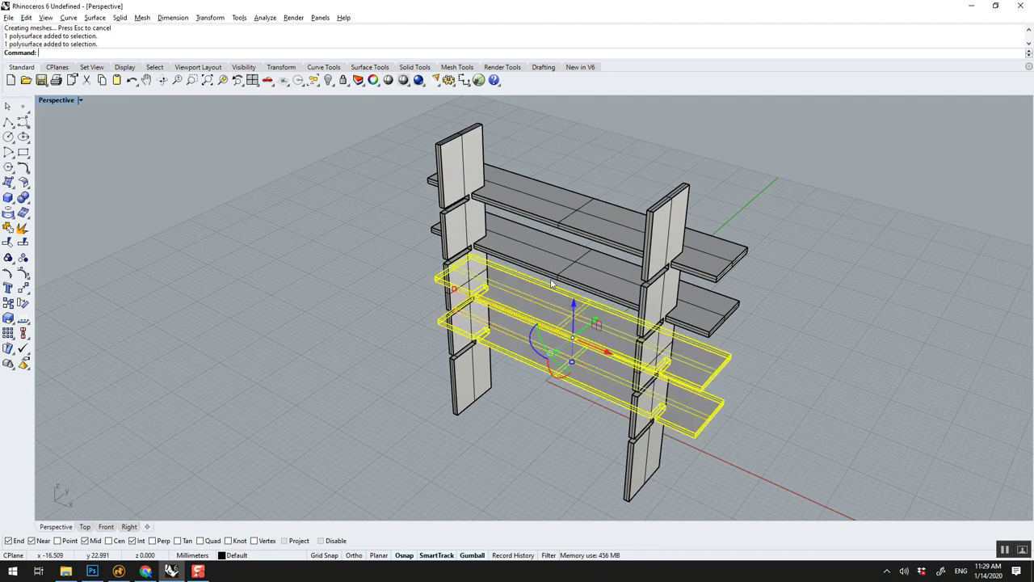
shift+click(553, 266)
shift+click(558, 215)
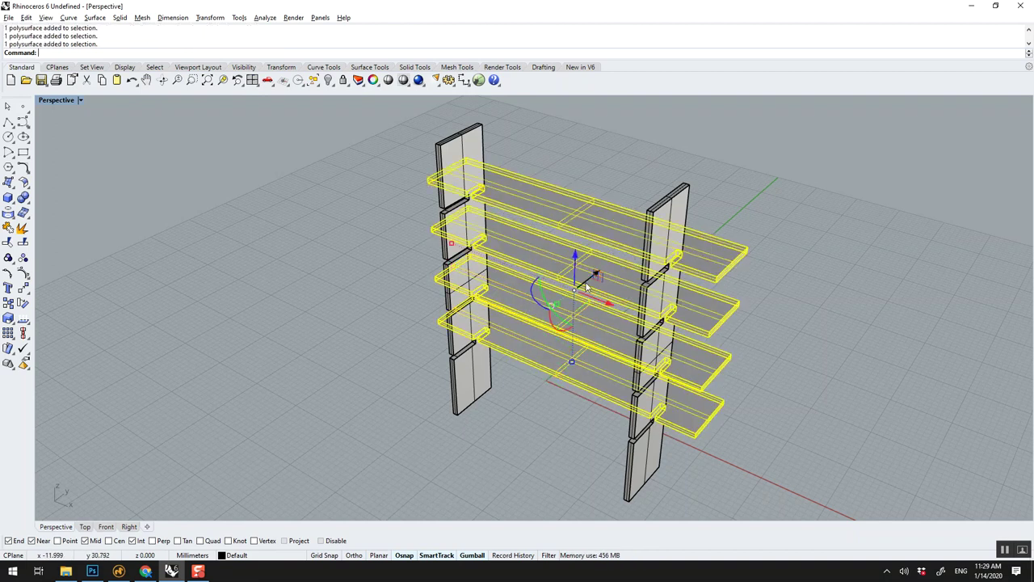
drag(595, 277, 531, 336)
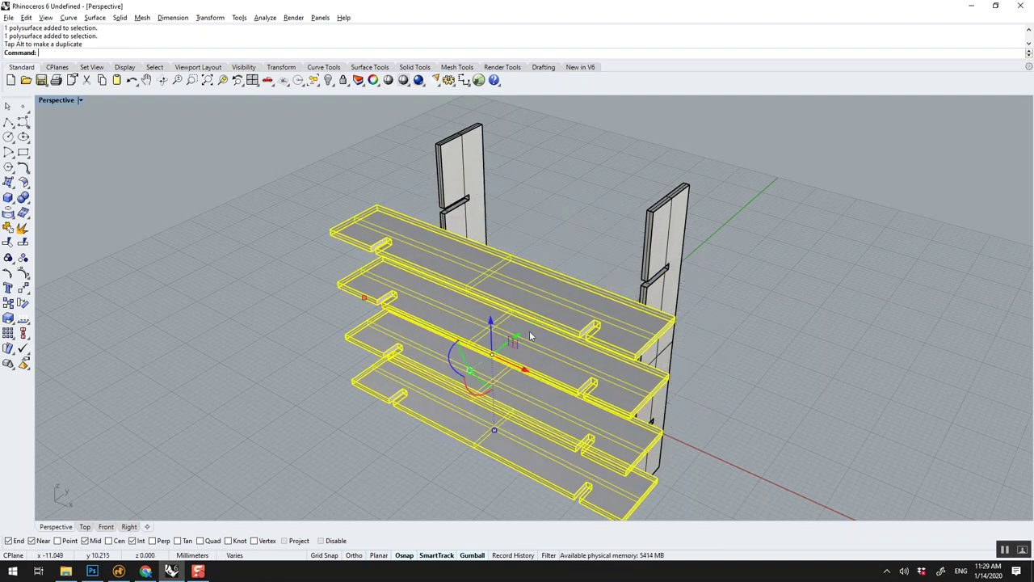
click(458, 372)
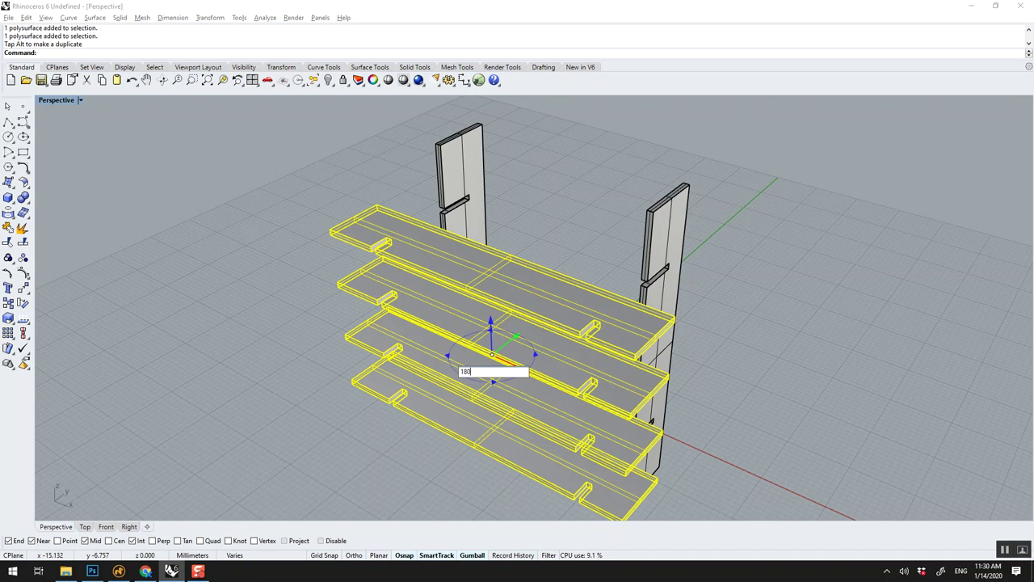
key(Return)
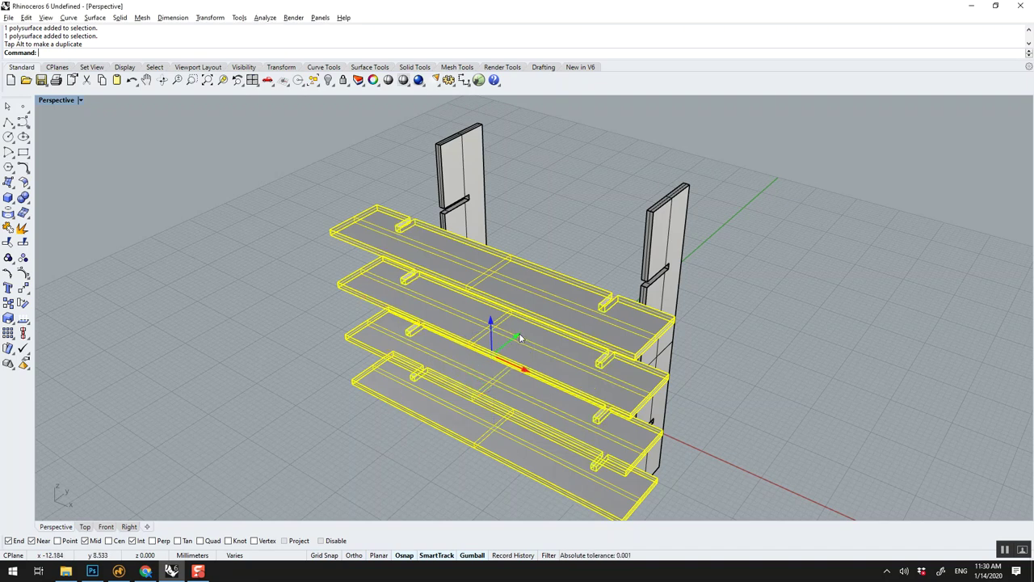
drag(520, 338, 559, 291)
key(Escape)
mouse_move(582, 267)
right_down()
mouse_move(585, 210)
mouse_move(600, 257)
right_up()
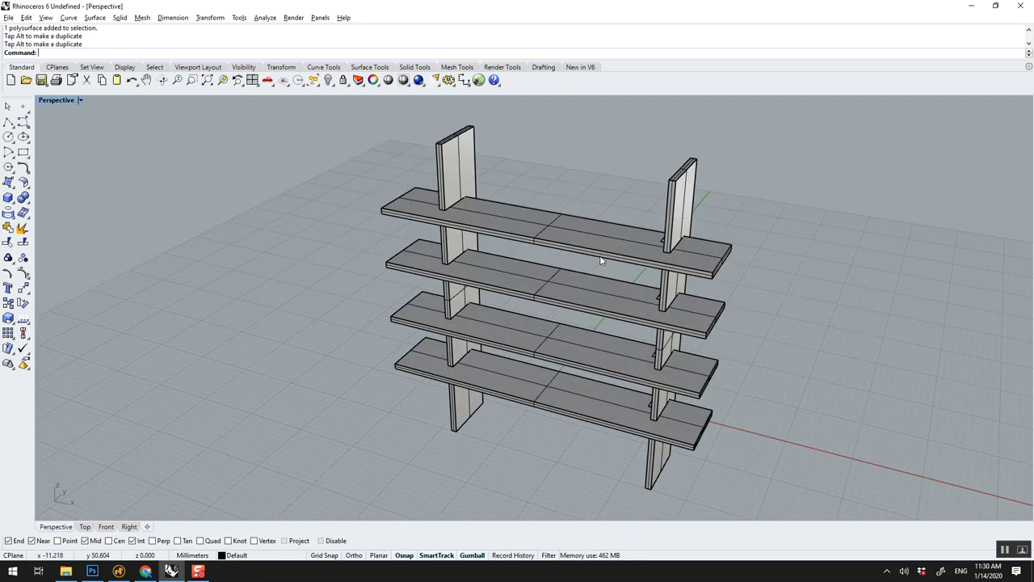
right_drag(669, 267, 700, 271)
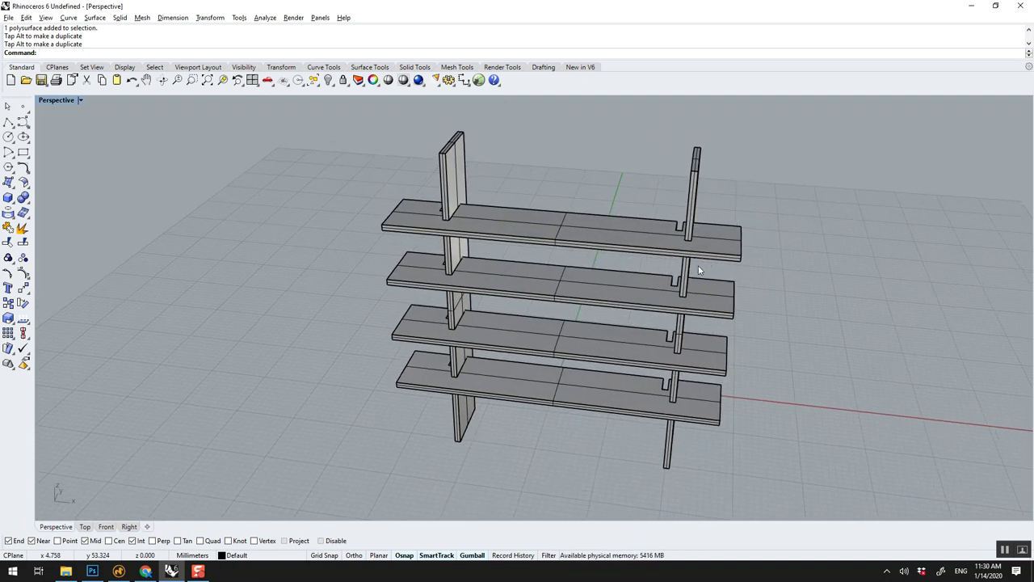
- Nudge both uprights slightly left along X so they sit in the shelf slots
click(687, 214)
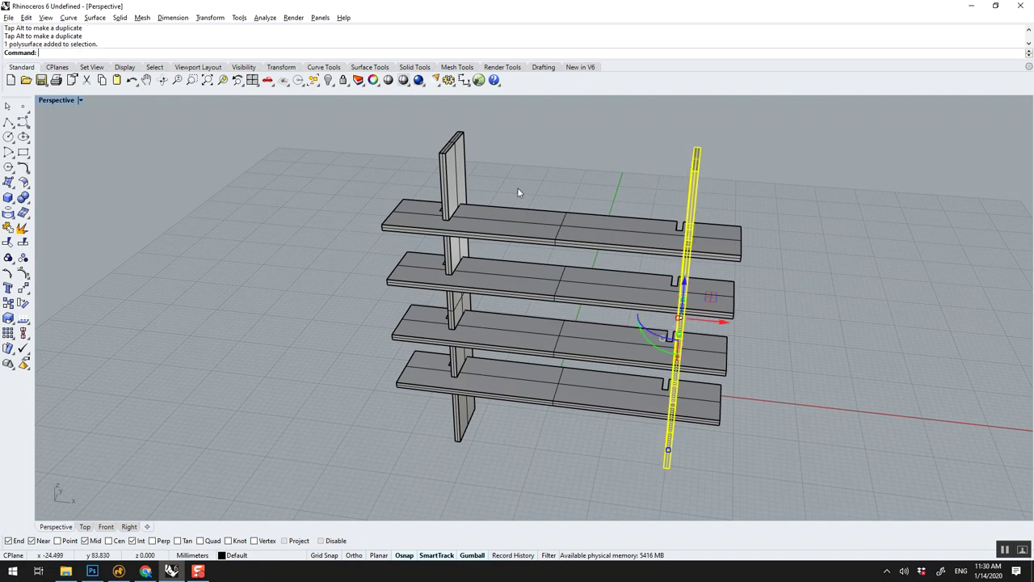
shift+click(466, 192)
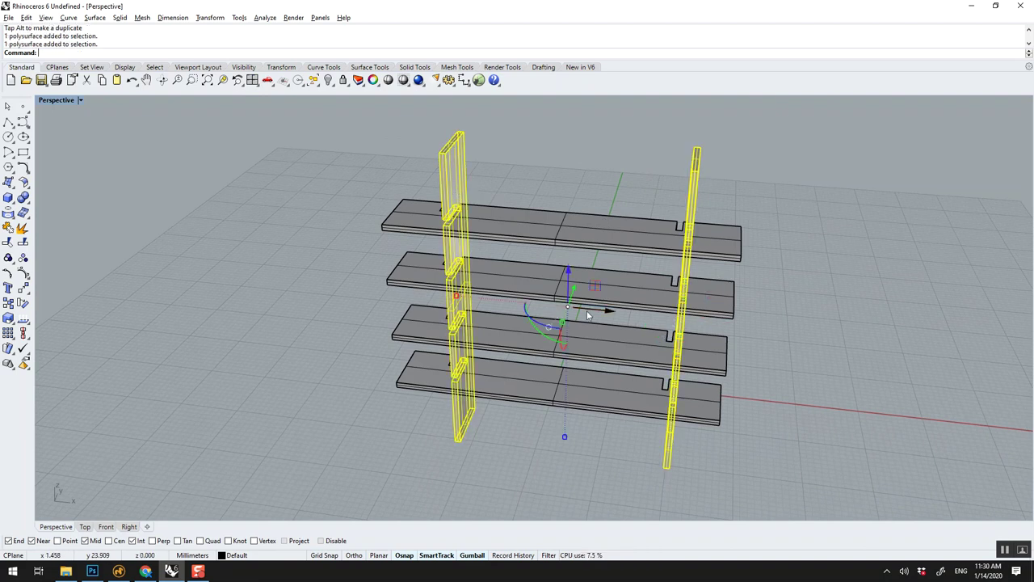
drag(588, 313, 578, 308)
key(Escape)
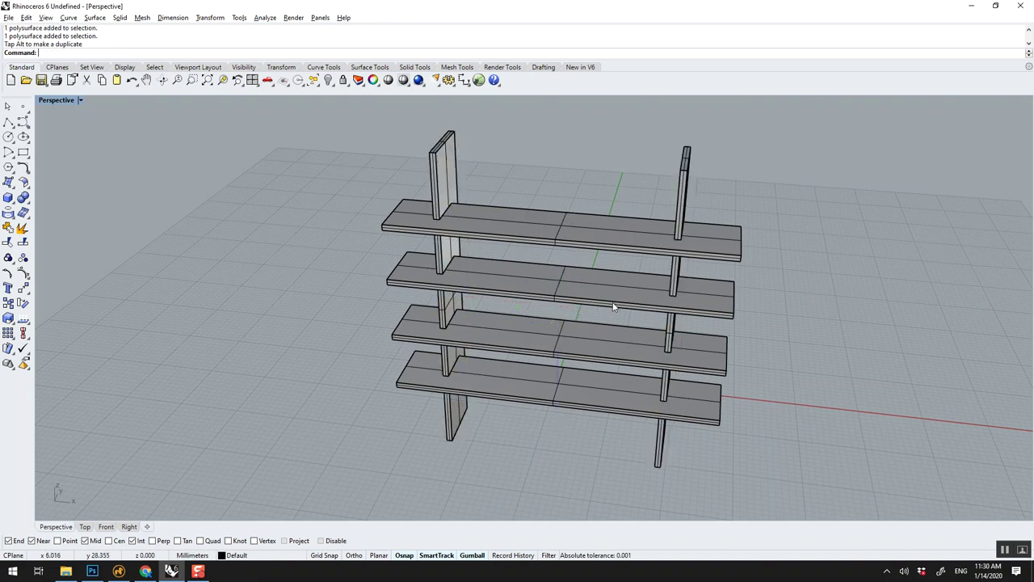
scroll(598, 299, up, 5)
scroll(579, 282, down, 2)
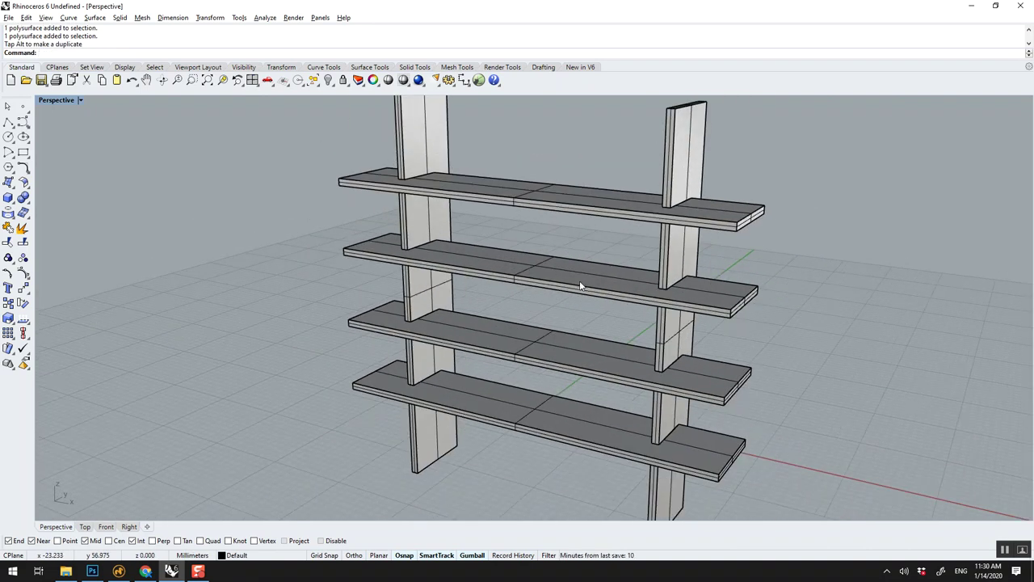